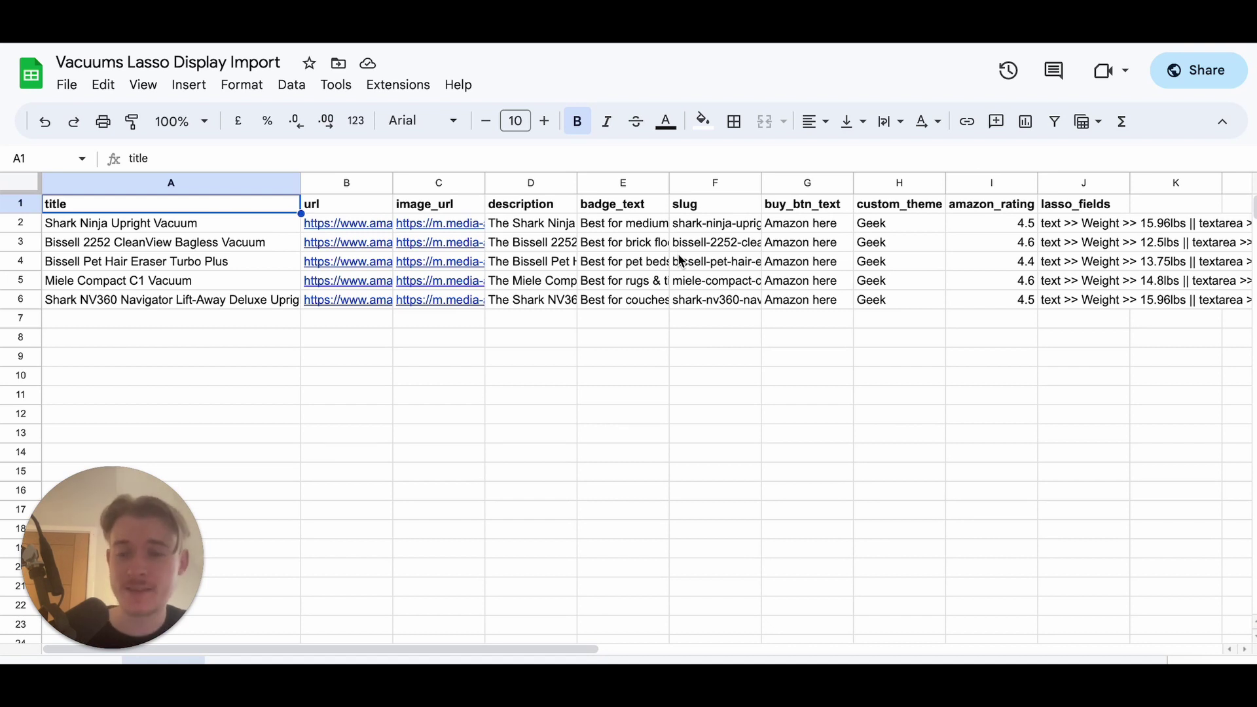
# Inspect the sheet's Amazon URL, image_url and description columns for the first vacuum
pyautogui.click(350, 205)
pyautogui.click(341, 226)
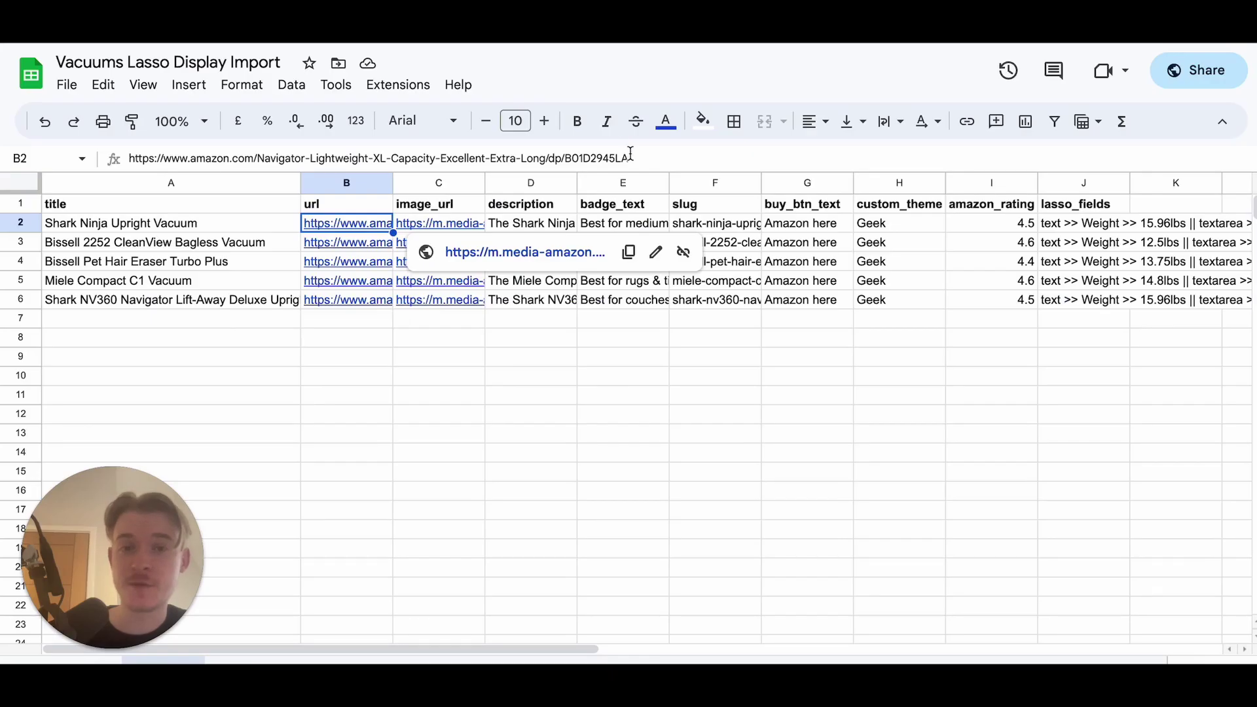
pyautogui.click(978, 58)
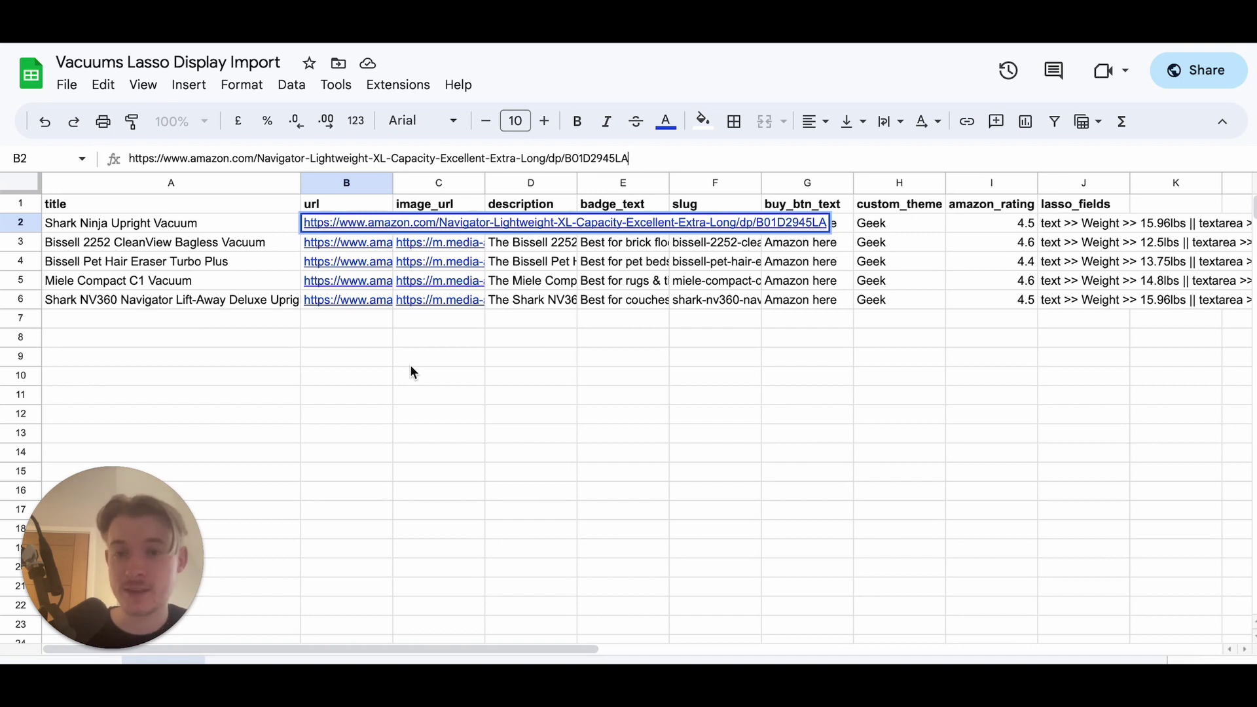
pyautogui.click(432, 326)
pyautogui.click(447, 206)
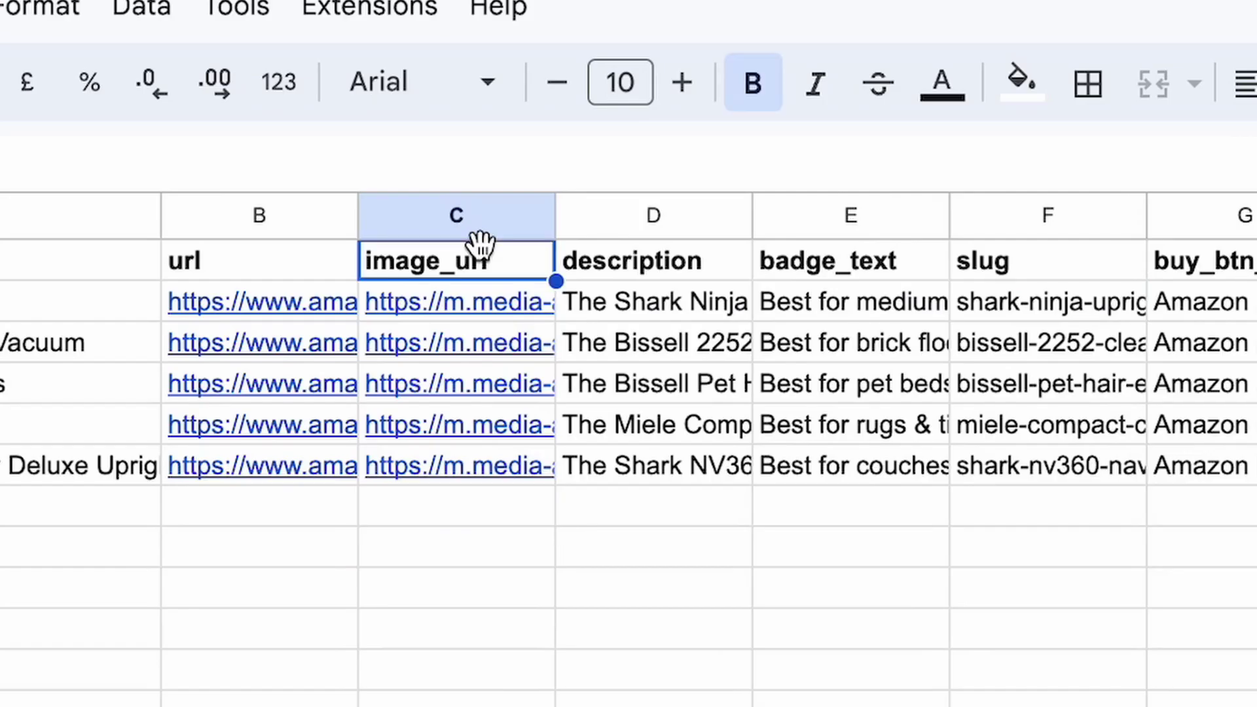
pyautogui.click(477, 300)
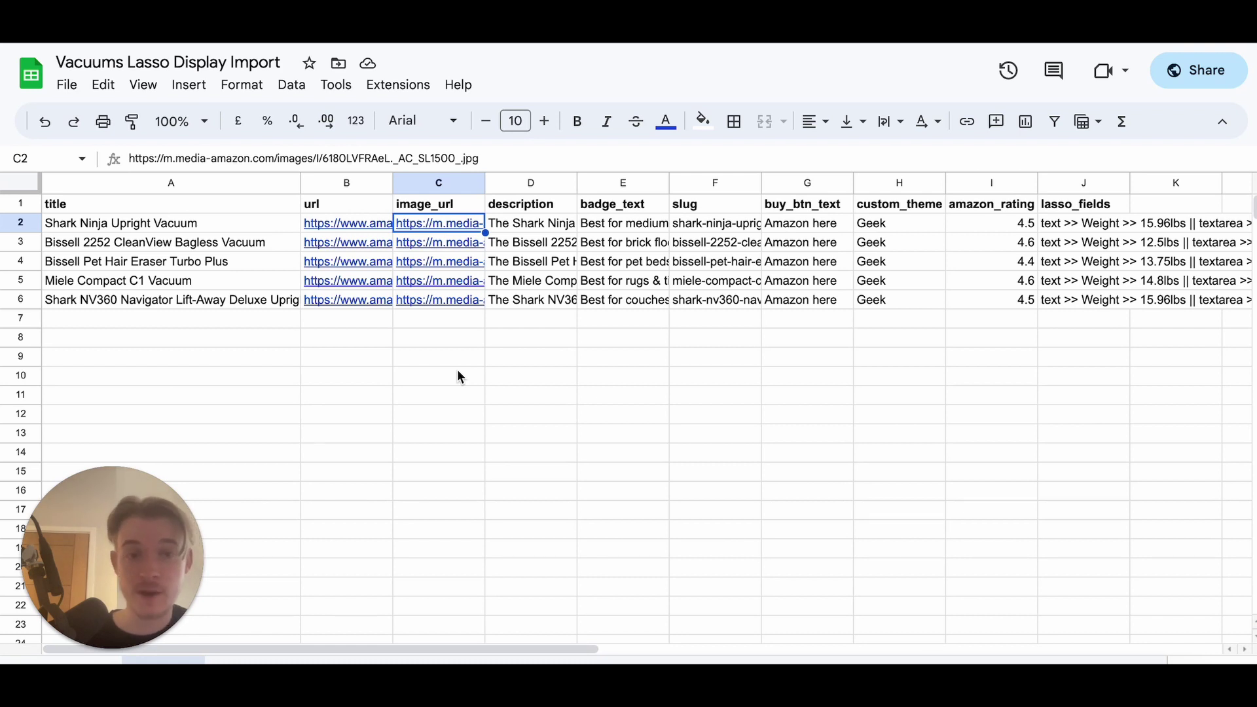
pyautogui.click(536, 207)
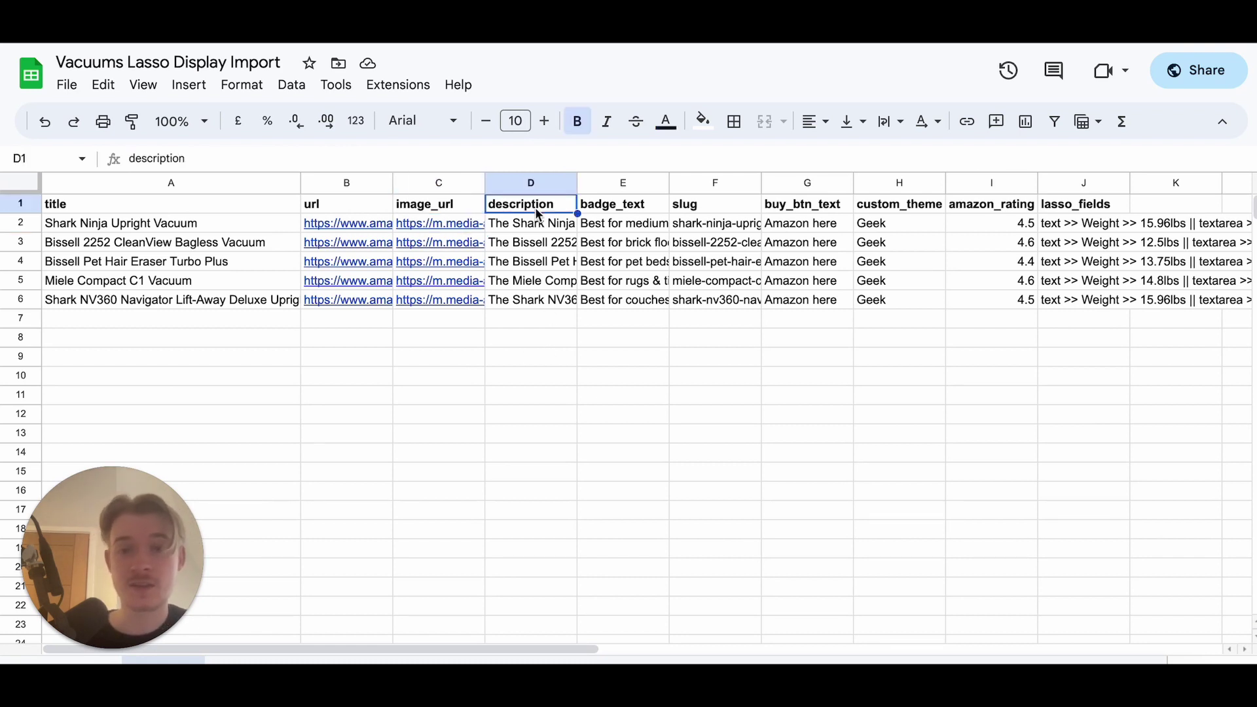
# Enter a GPT formula in empty cell D7 and check its result
pyautogui.click(521, 320)
pyautogui.write('=GPT')
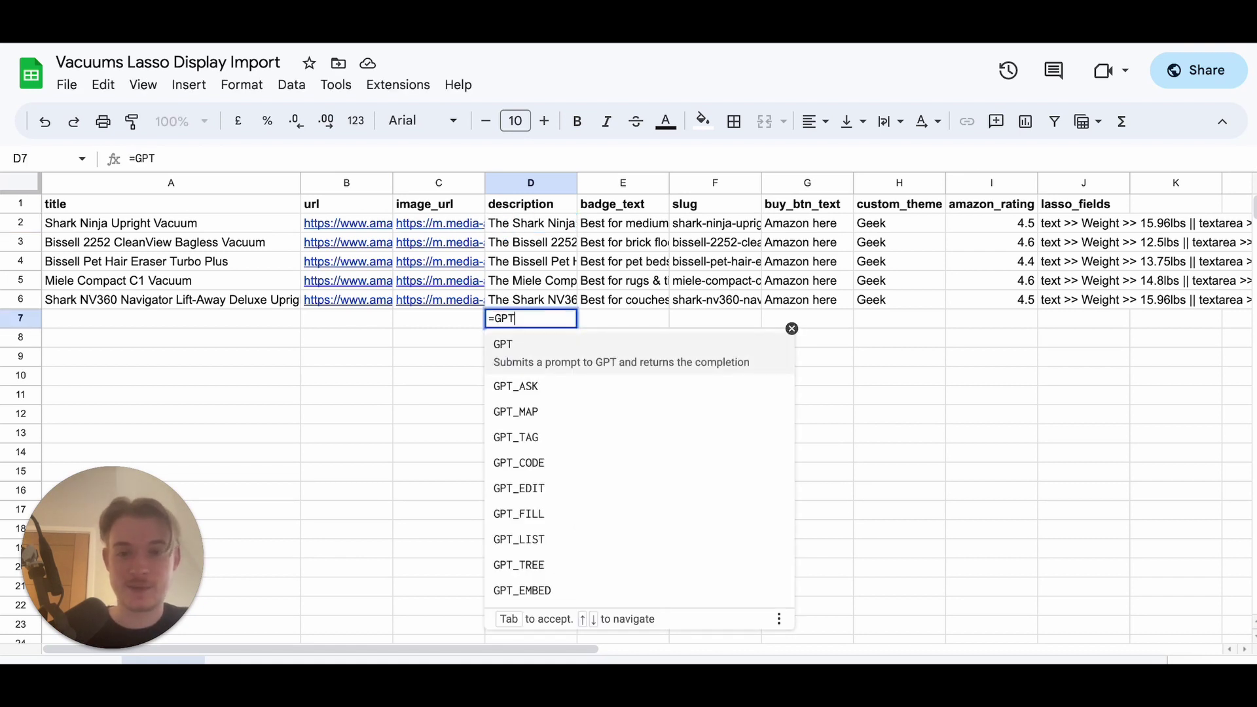
pyautogui.write('"')
pyautogui.press('BackSpace')
pyautogui.press('BackSpace')
pyautogui.press('BackSpace')
pyautogui.write('(')
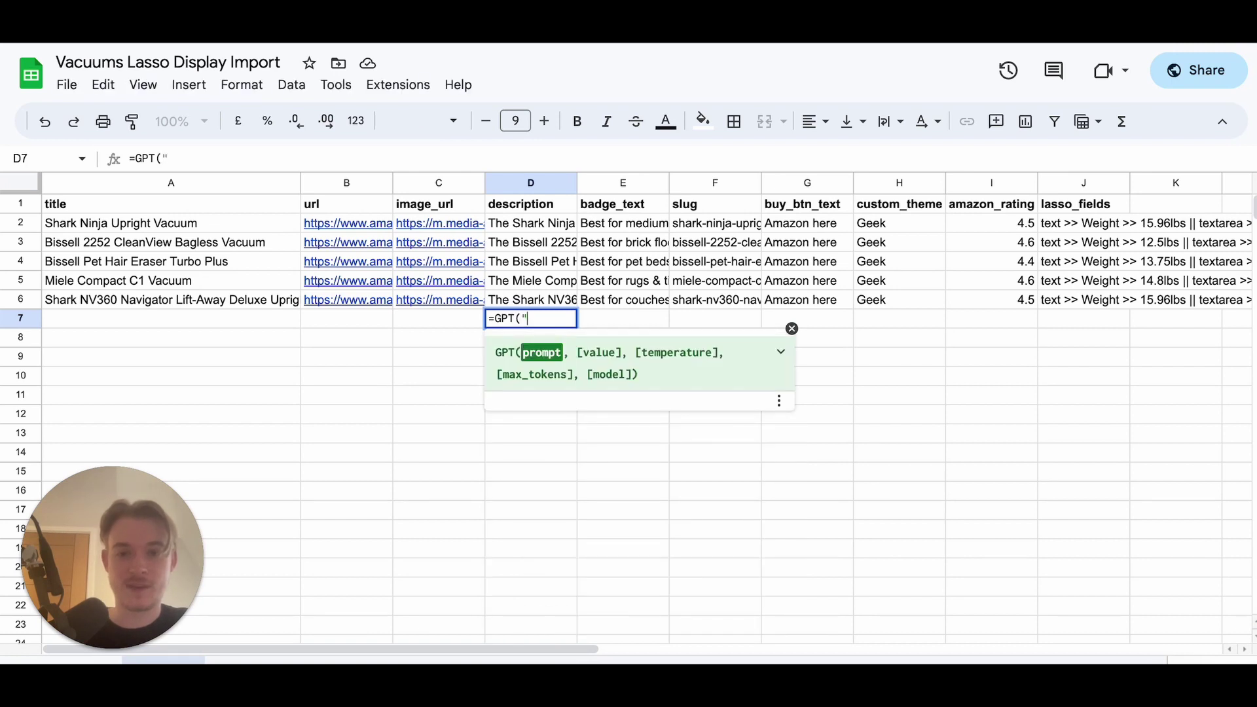
pyautogui.write('"')
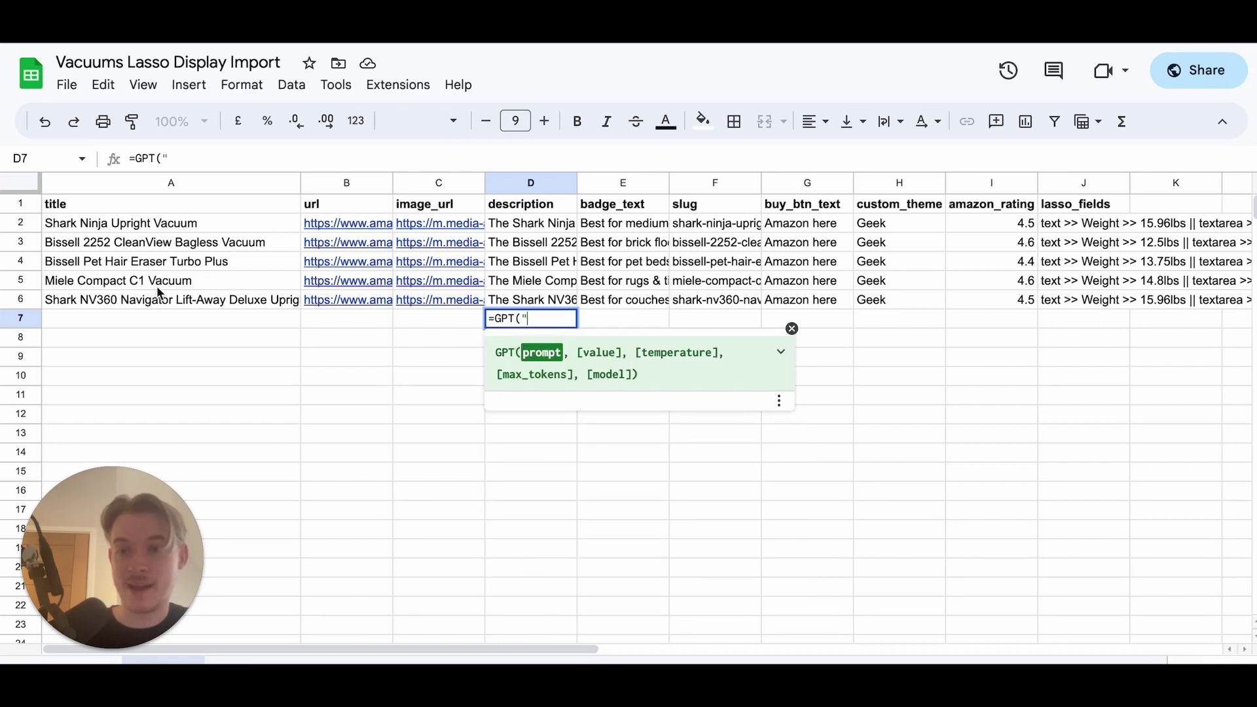
pyautogui.click(152, 280)
pyautogui.click(512, 318)
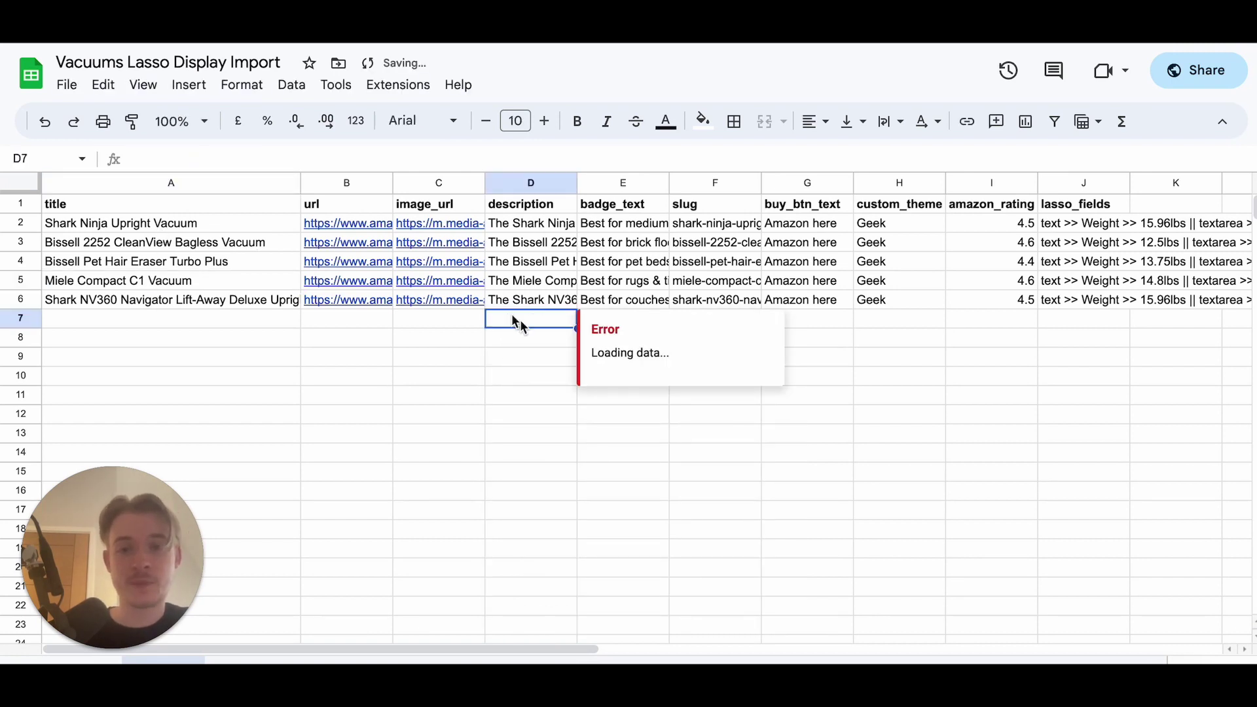
# Select the five badge_text entries, then the five product titles, for review
pyautogui.click(620, 248)
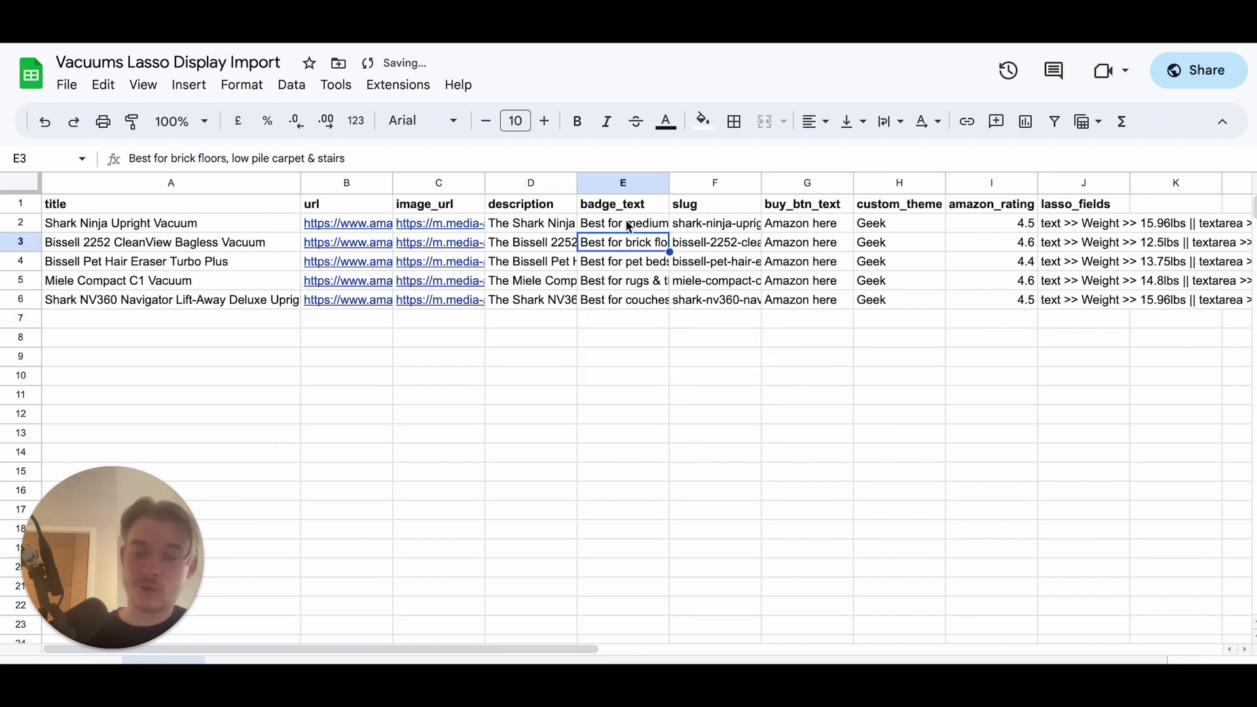
pyautogui.moveTo(626, 222); pyautogui.dragTo(631, 302)
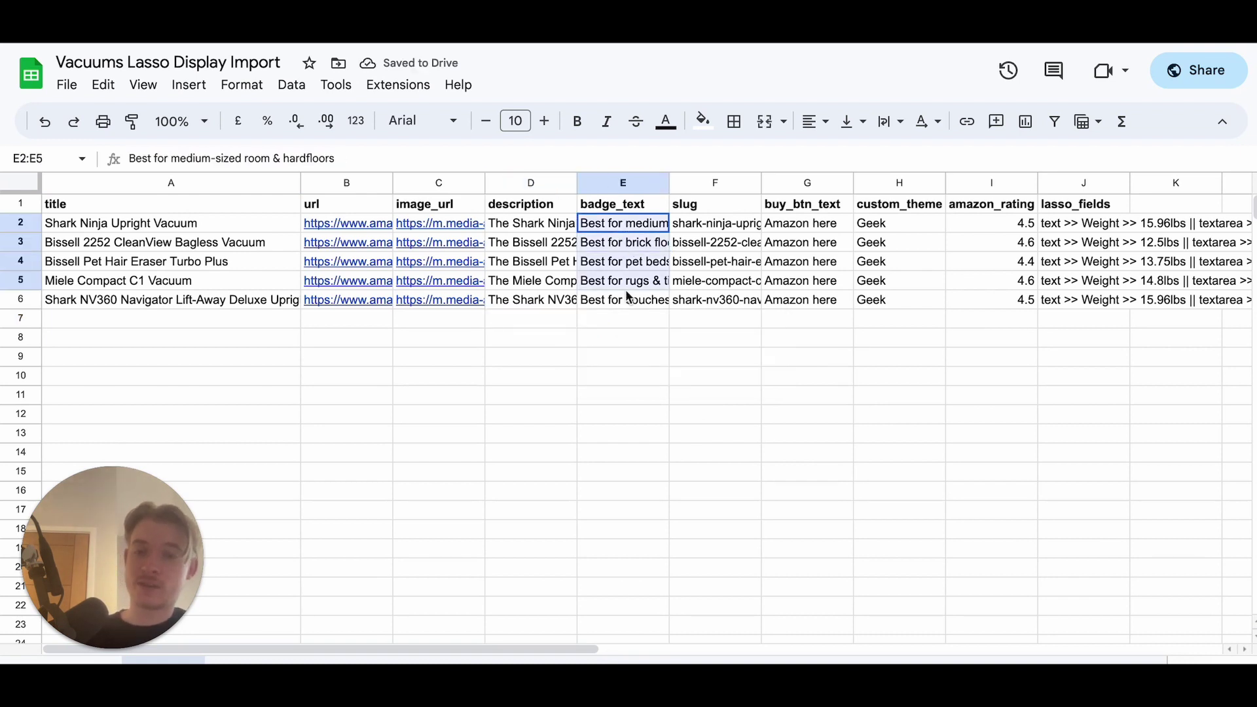
pyautogui.click(619, 339)
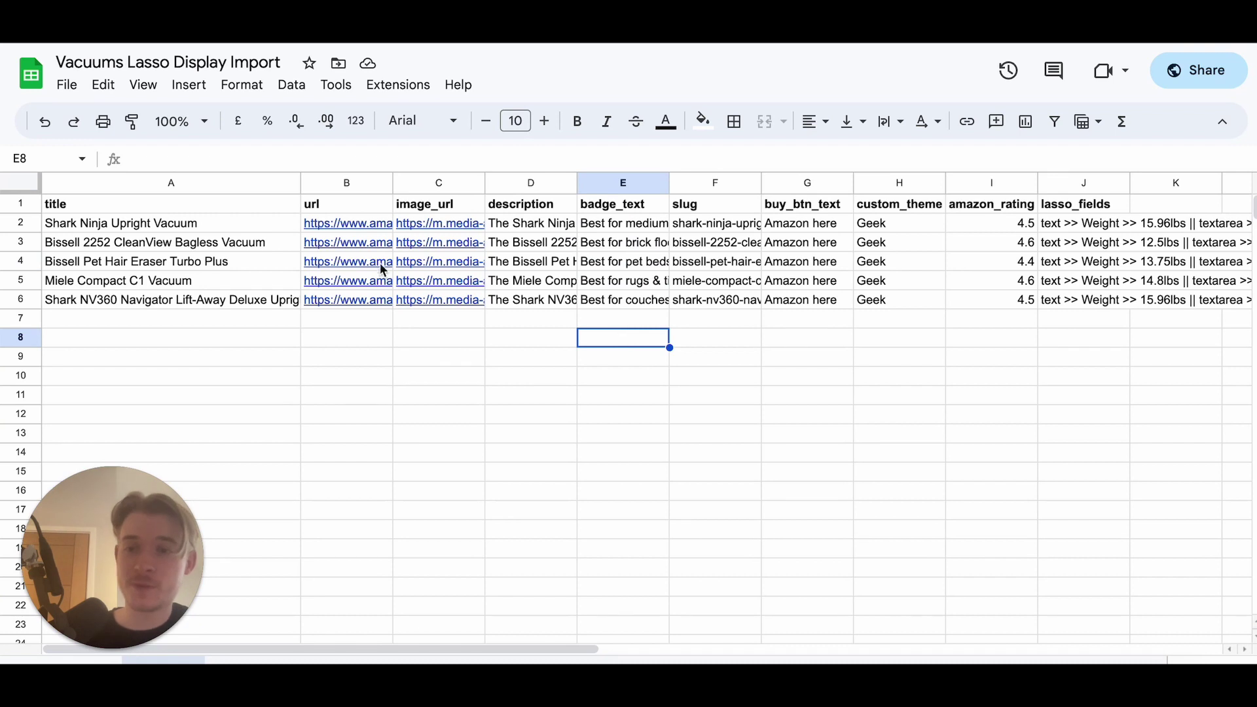
pyautogui.moveTo(262, 222); pyautogui.dragTo(255, 301)
pyautogui.click(536, 364)
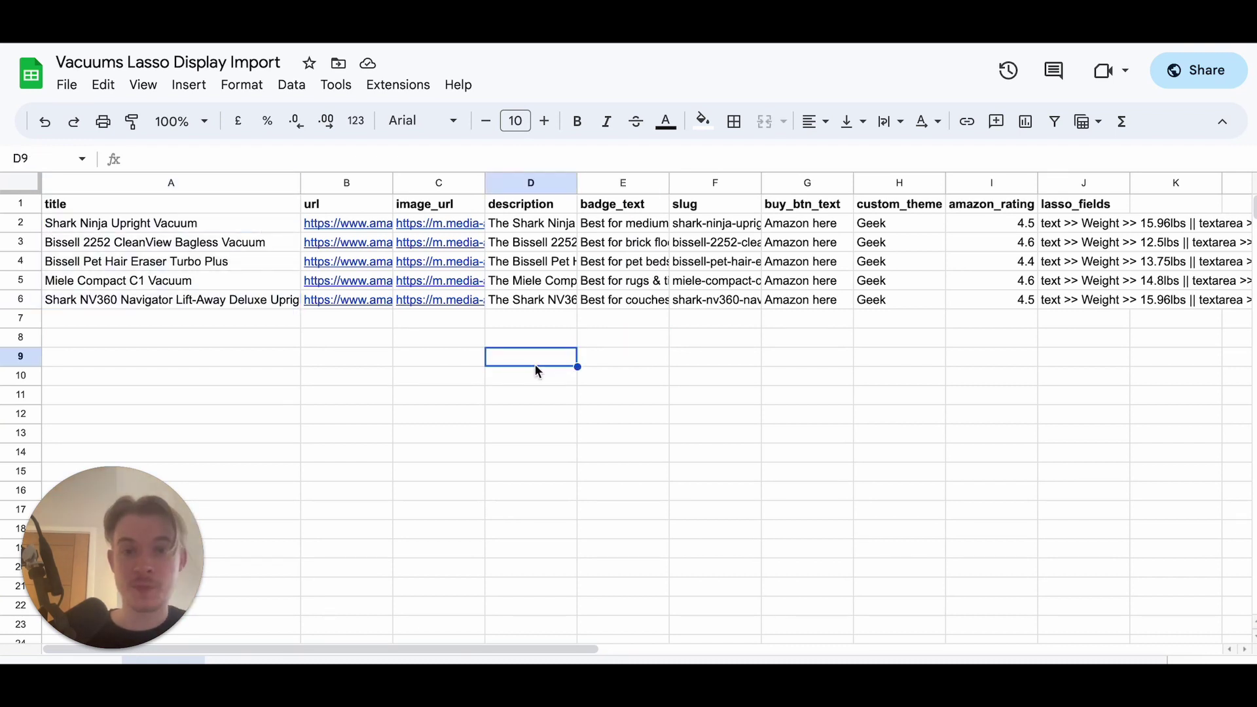
# Step through the badge text, slug and title cells for the Bissell, Miele and Shark rows
pyautogui.click(647, 244)
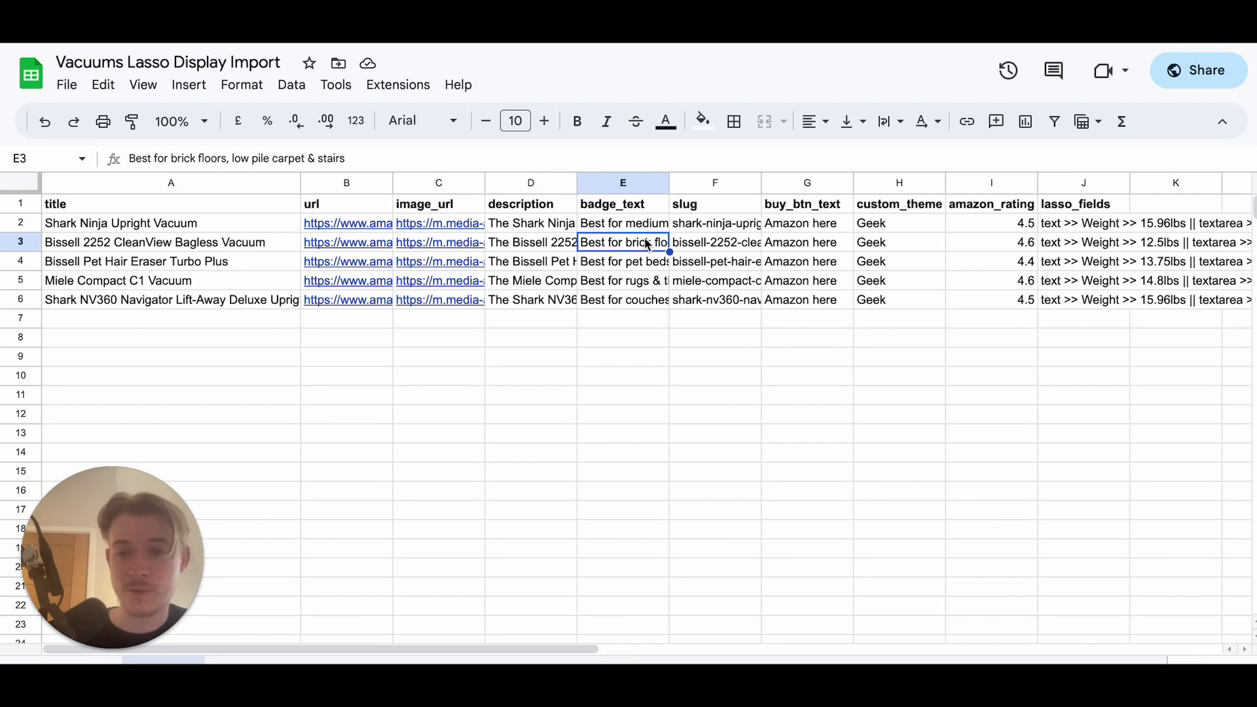
pyautogui.press('Down')
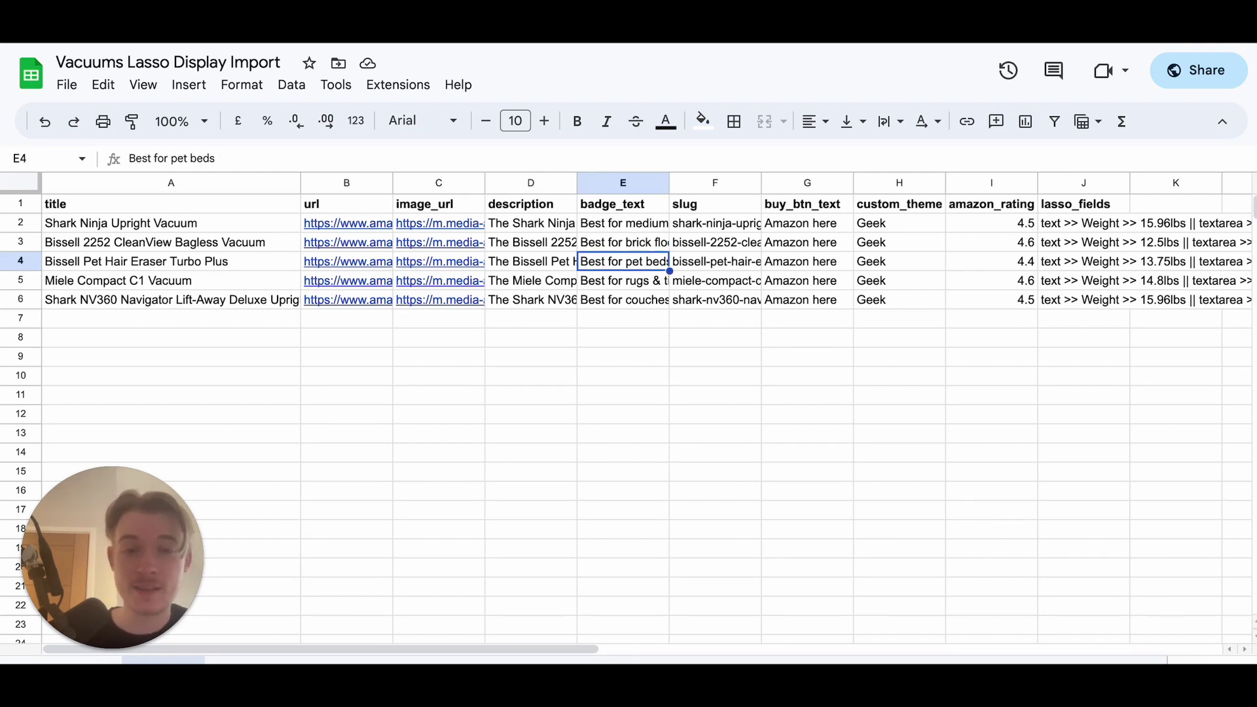
pyautogui.press('Right')
pyautogui.press('Up')
pyautogui.press('Up')
pyautogui.press('Up')
pyautogui.press('Down')
pyautogui.press('Down')
pyautogui.press('Down')
pyautogui.press('Down')
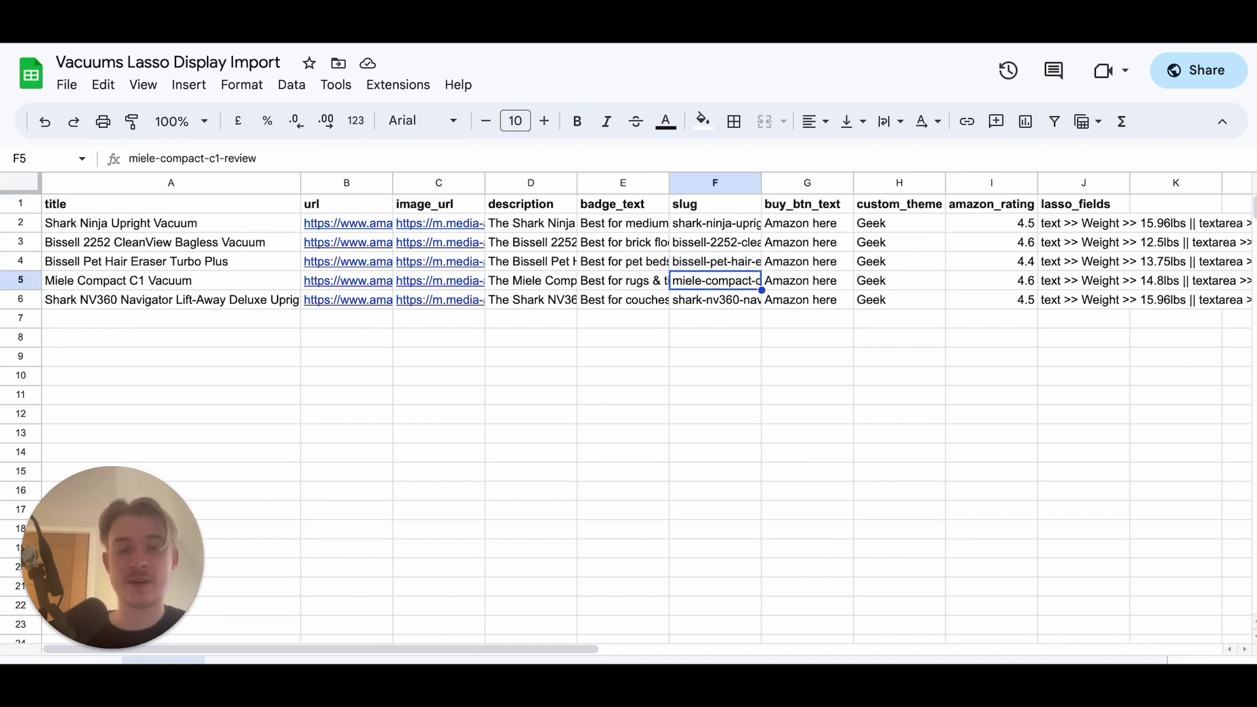
pyautogui.press('Left')
pyautogui.press('Left')
pyautogui.press('Left')
pyautogui.press('Left')
pyautogui.press('Left')
pyautogui.press('Up')
pyautogui.press('Down')
pyautogui.press('Down')
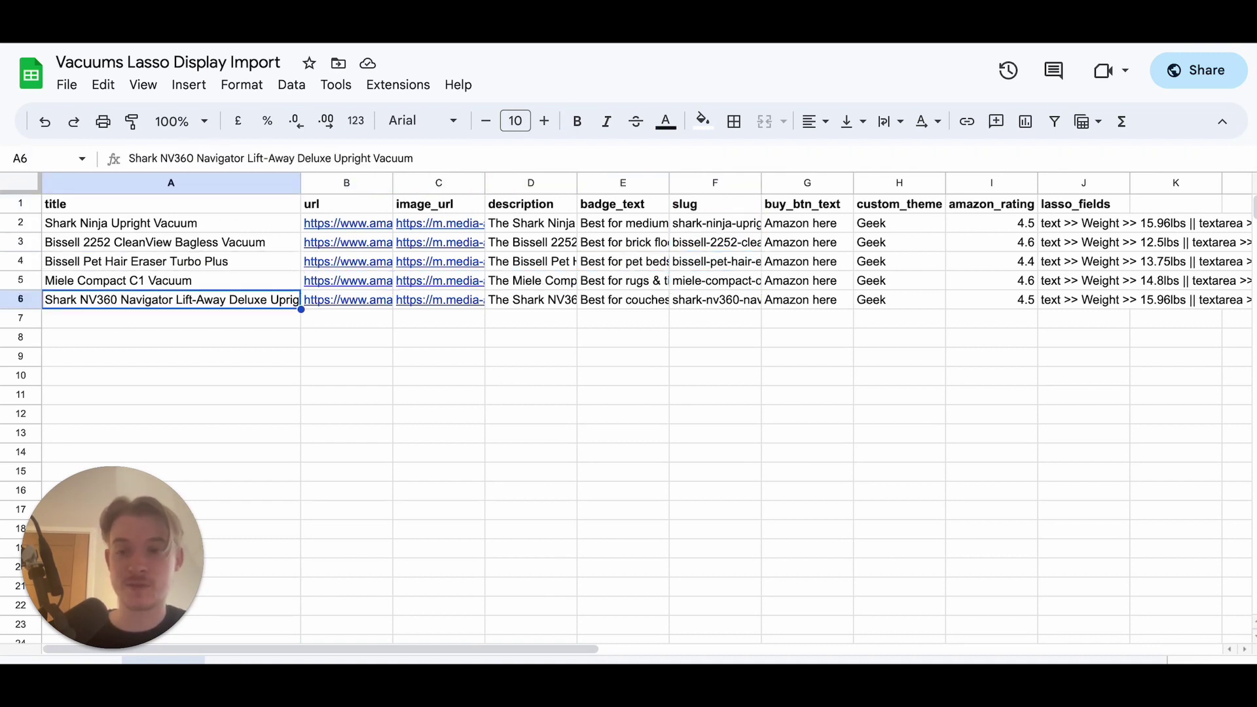
pyautogui.press('Right')
pyautogui.press('Right')
pyautogui.press('Right')
pyautogui.press('Right')
pyautogui.press('Up')
pyautogui.press('Up')
pyautogui.press('Up')
pyautogui.press('Down')
pyautogui.press('Down')
pyautogui.press('Down')
pyautogui.press('Left')
pyautogui.press('Left')
pyautogui.press('Left')
pyautogui.press('Left')
pyautogui.press('Left')
# Review the Bissell 2252 row's image url, slug, custom_theme Geek, amazon_rating and lasso_fields
pyautogui.press('Up')
pyautogui.press('Up')
pyautogui.press('Up')
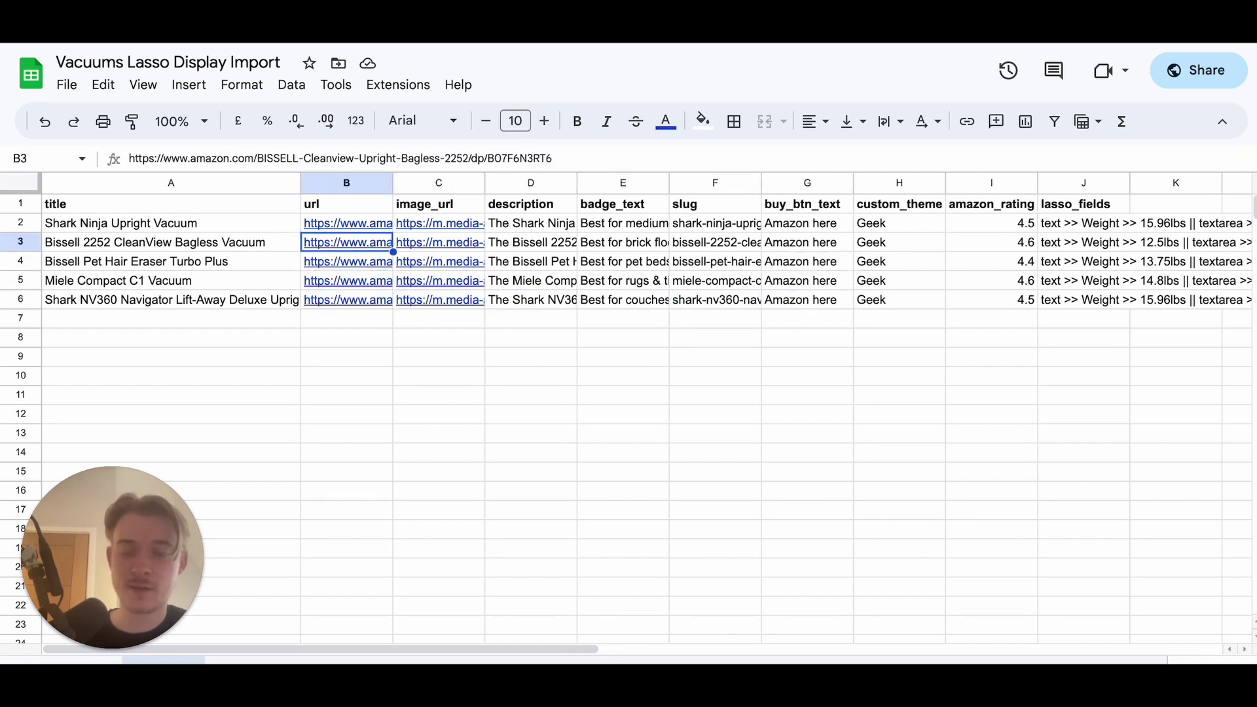
pyautogui.press('Right')
pyautogui.press('Right')
pyautogui.press('Right')
pyautogui.press('Right')
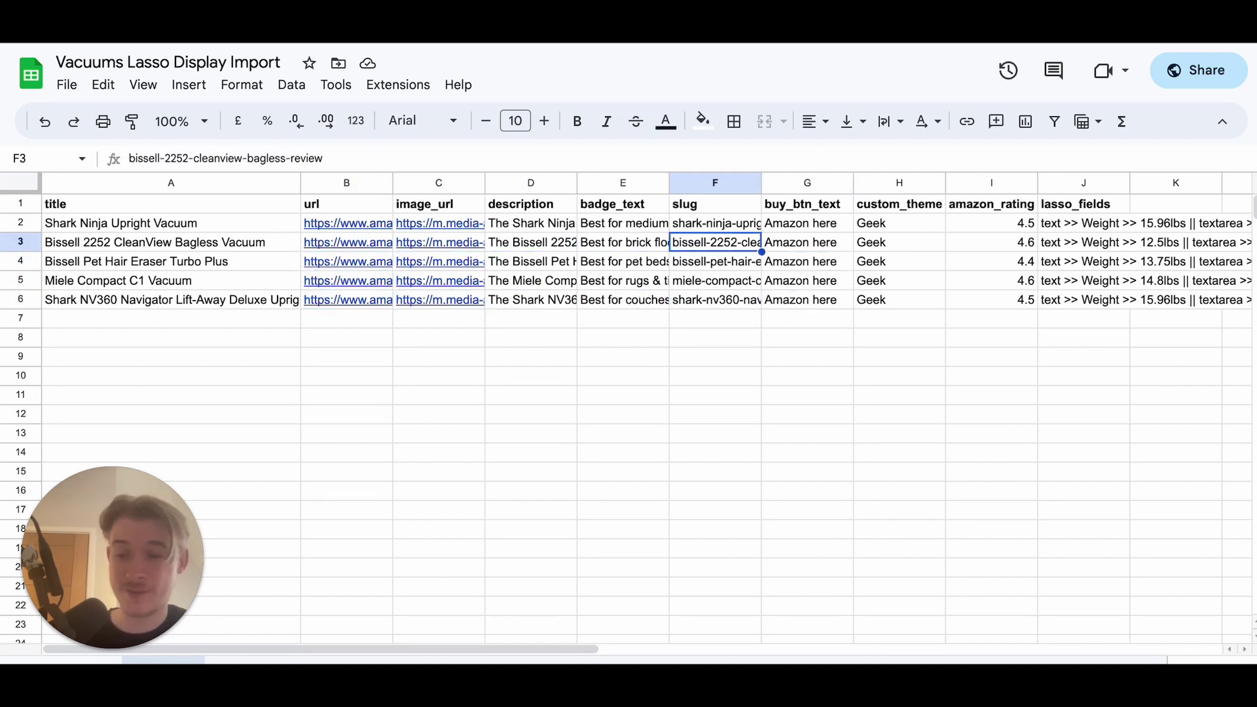
pyautogui.press('Right')
pyautogui.press('Right')
pyautogui.press('Up')
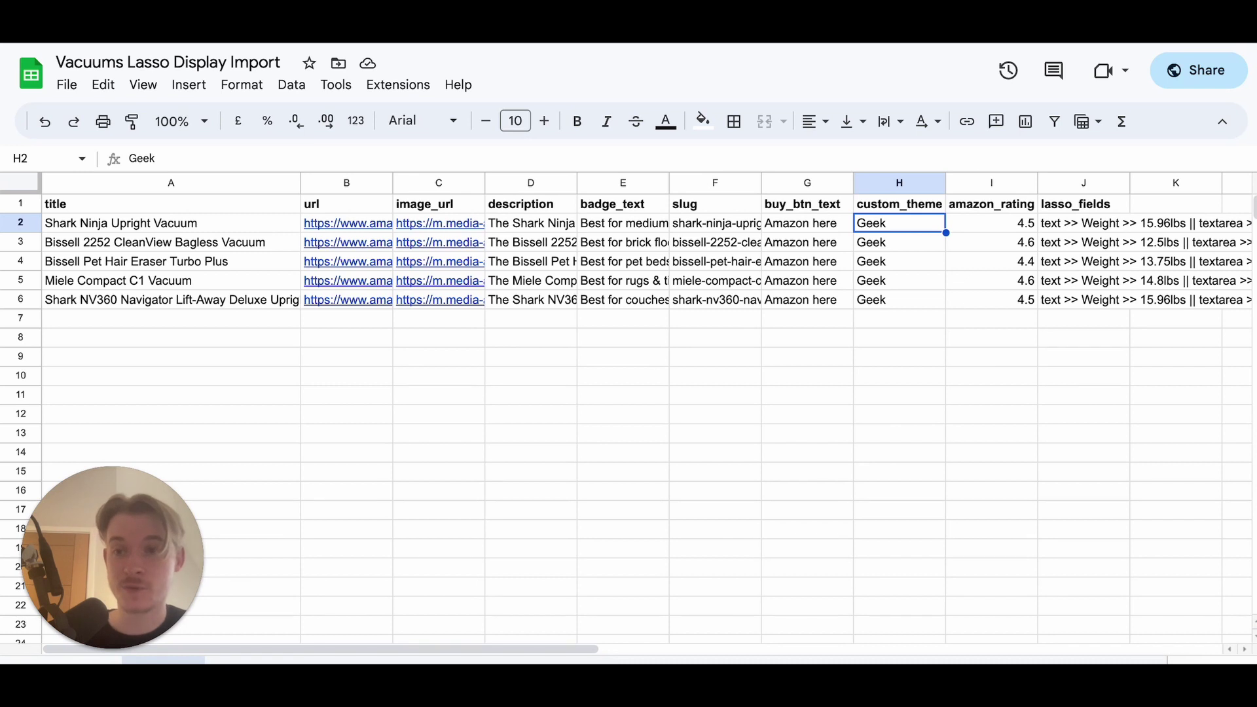
pyautogui.press('Right')
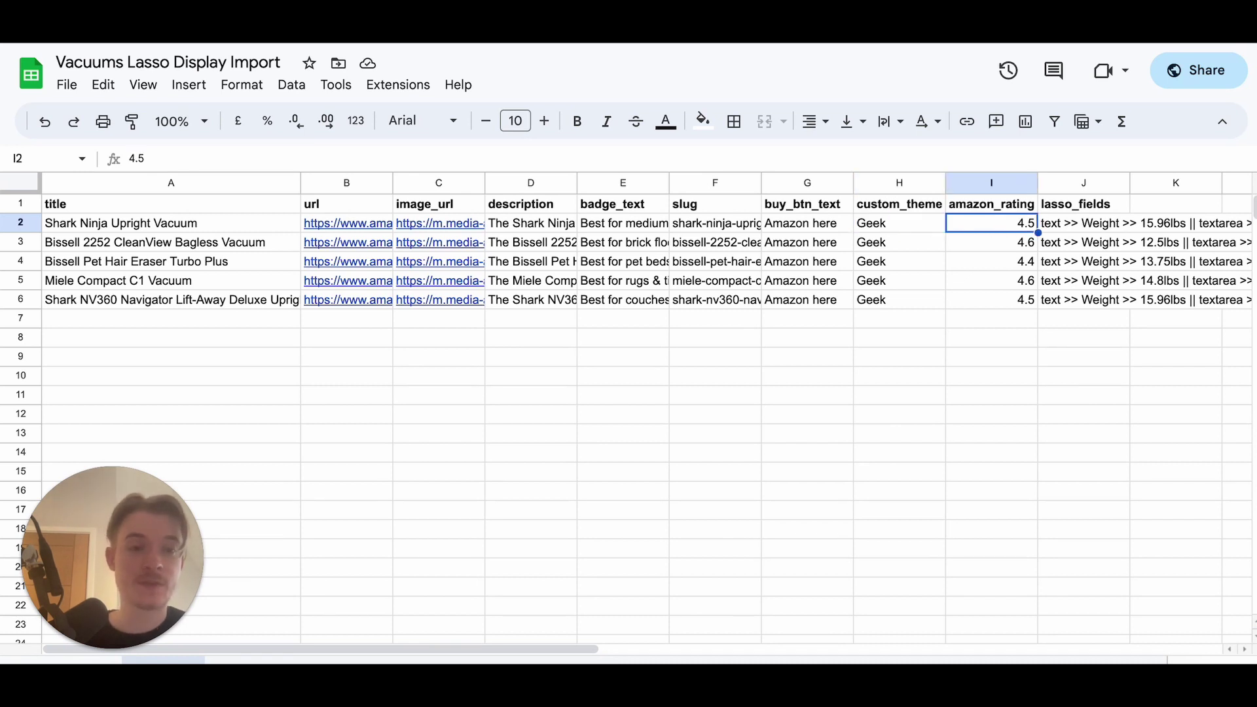
pyautogui.press('Up')
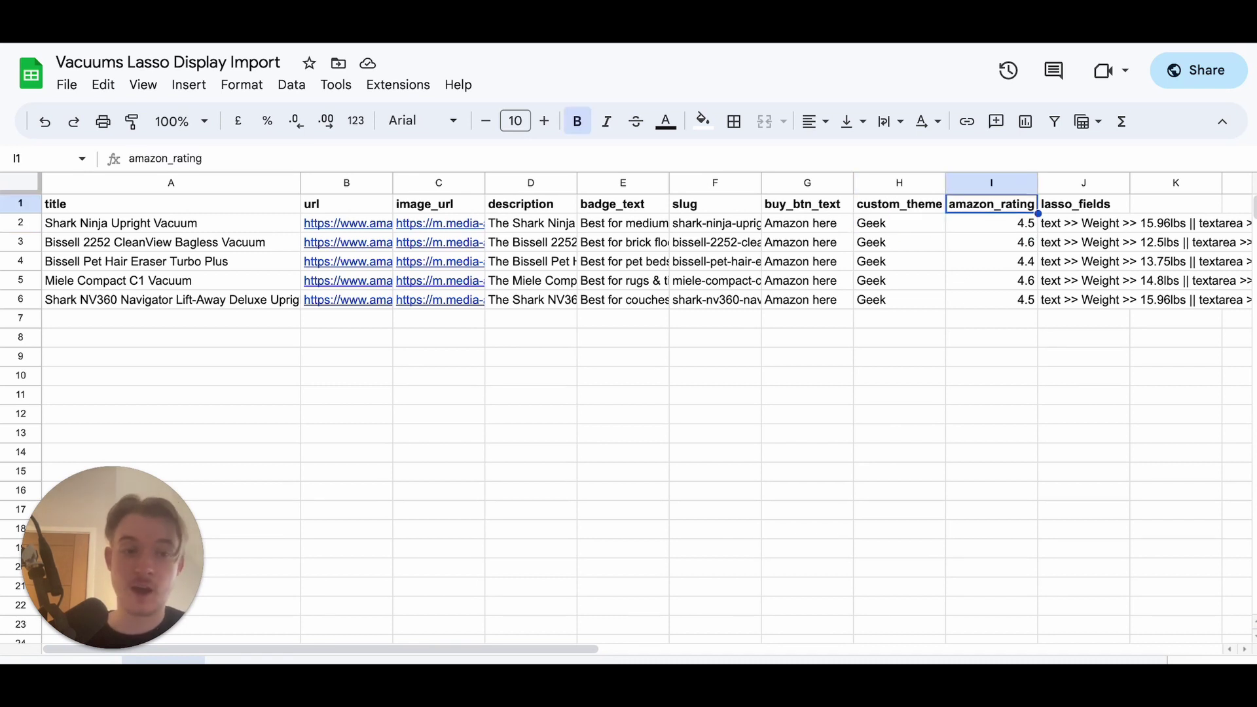
pyautogui.press('Right')
pyautogui.press('Right')
pyautogui.press('Right')
pyautogui.press('Right')
pyautogui.press('Left')
pyautogui.press('Left')
pyautogui.press('Left')
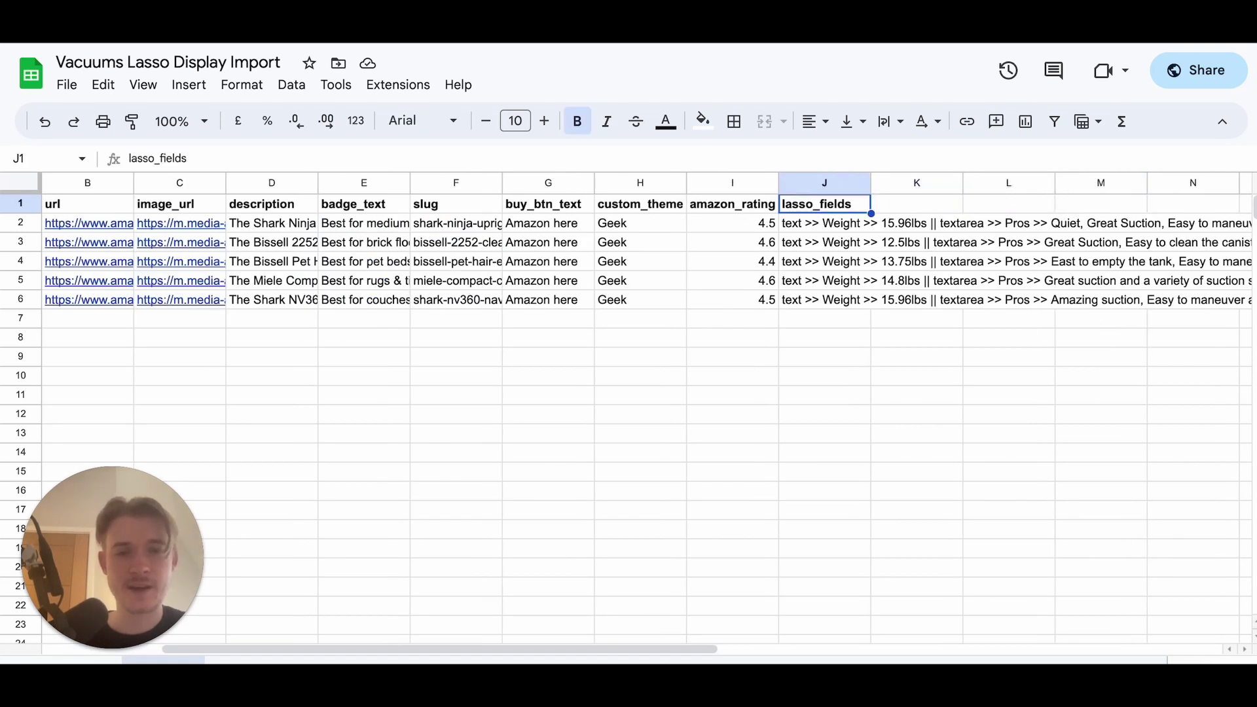
pyautogui.press('Down')
pyautogui.press('Down')
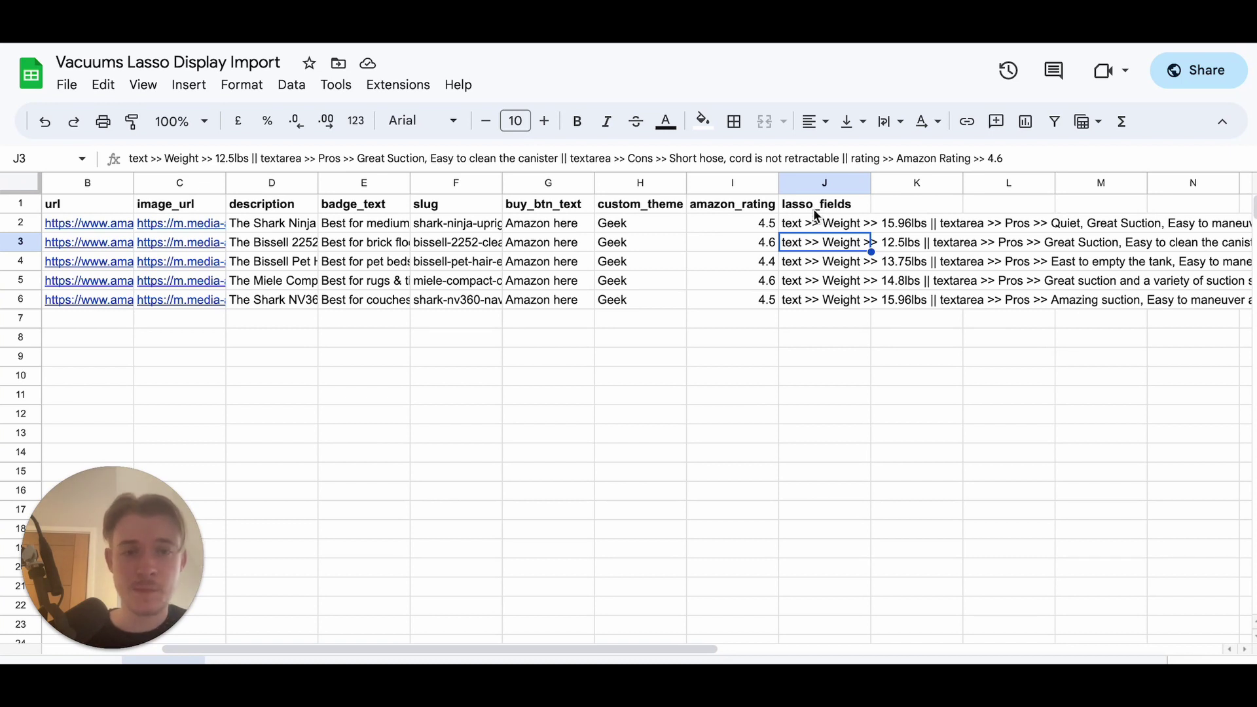
# Read the first vacuum's full lasso_fields text: weight, pros, cons and 4.5 rating
pyautogui.click(812, 229)
pyautogui.doubleClick(812, 230)
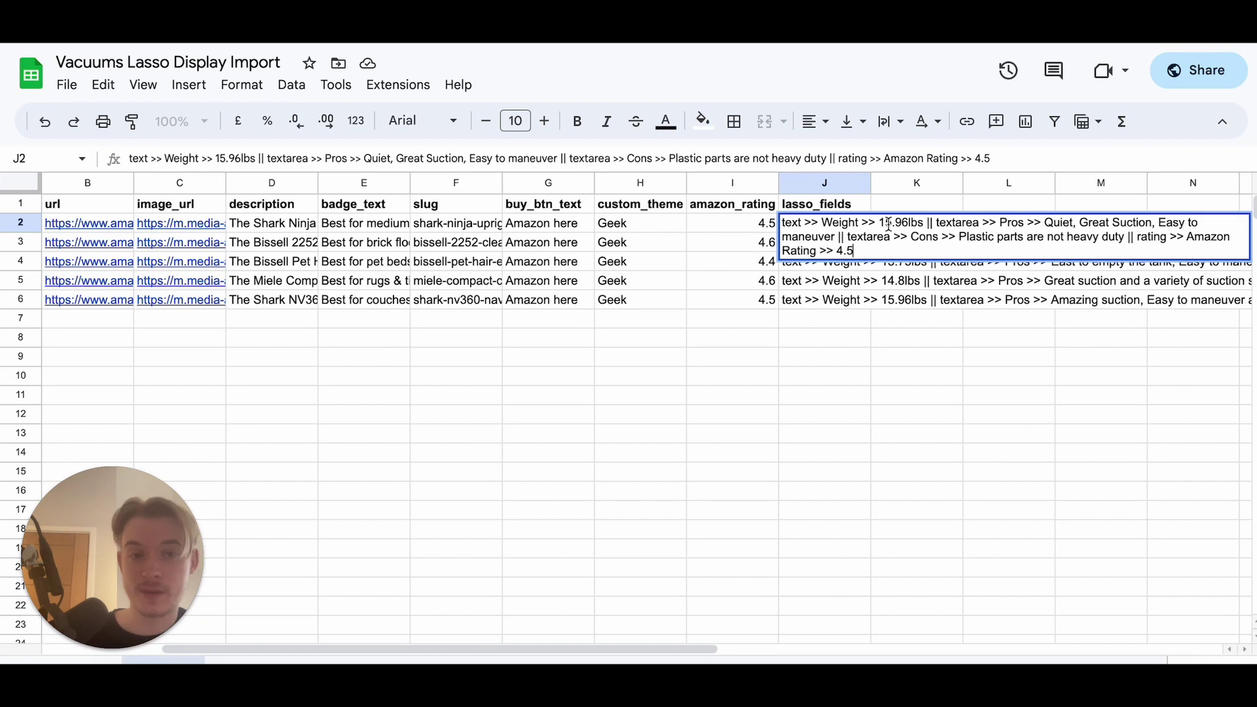
pyautogui.moveTo(885, 224); pyautogui.dragTo(937, 223)
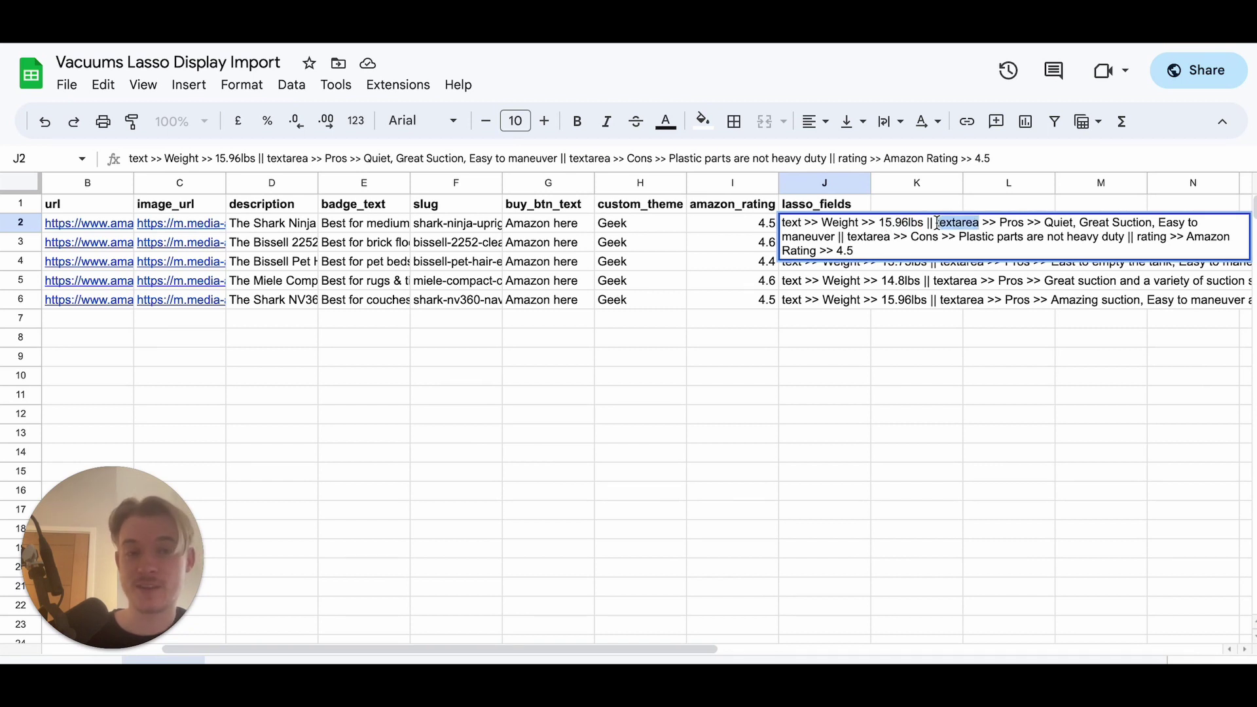
pyautogui.moveTo(1024, 222); pyautogui.dragTo(841, 240)
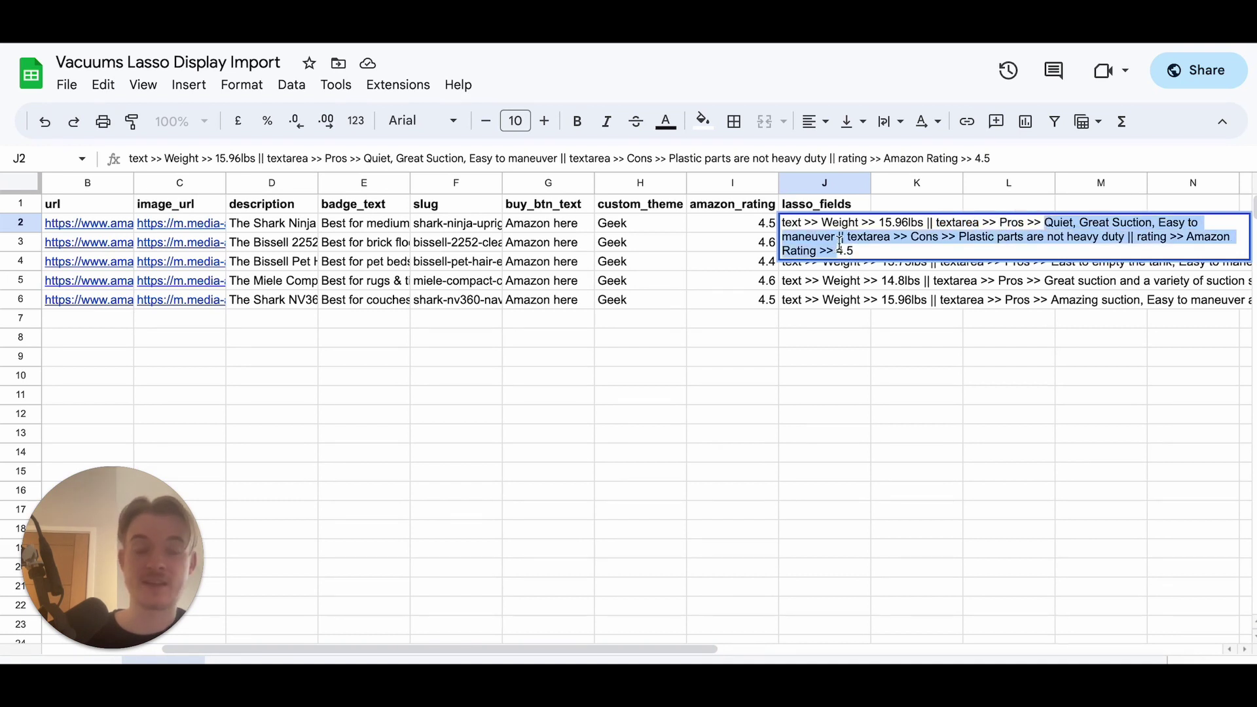
pyautogui.click(1072, 227)
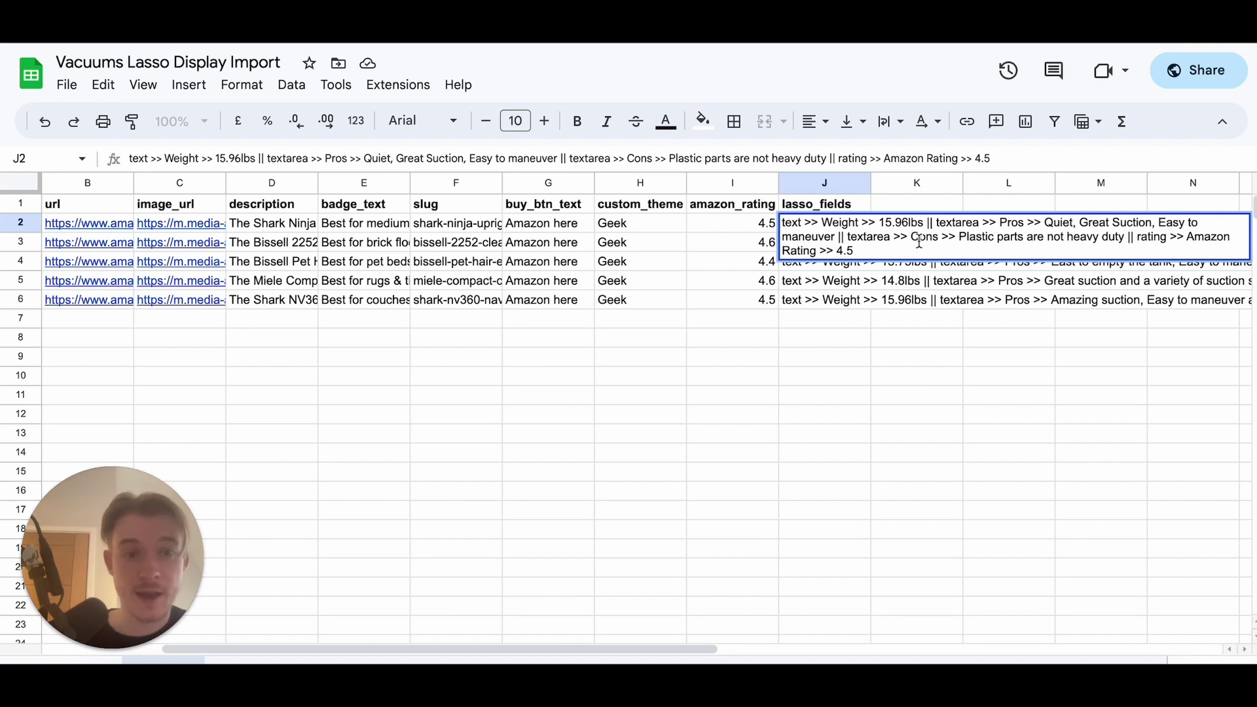
pyautogui.moveTo(911, 237); pyautogui.dragTo(1098, 247)
pyautogui.click(1153, 239)
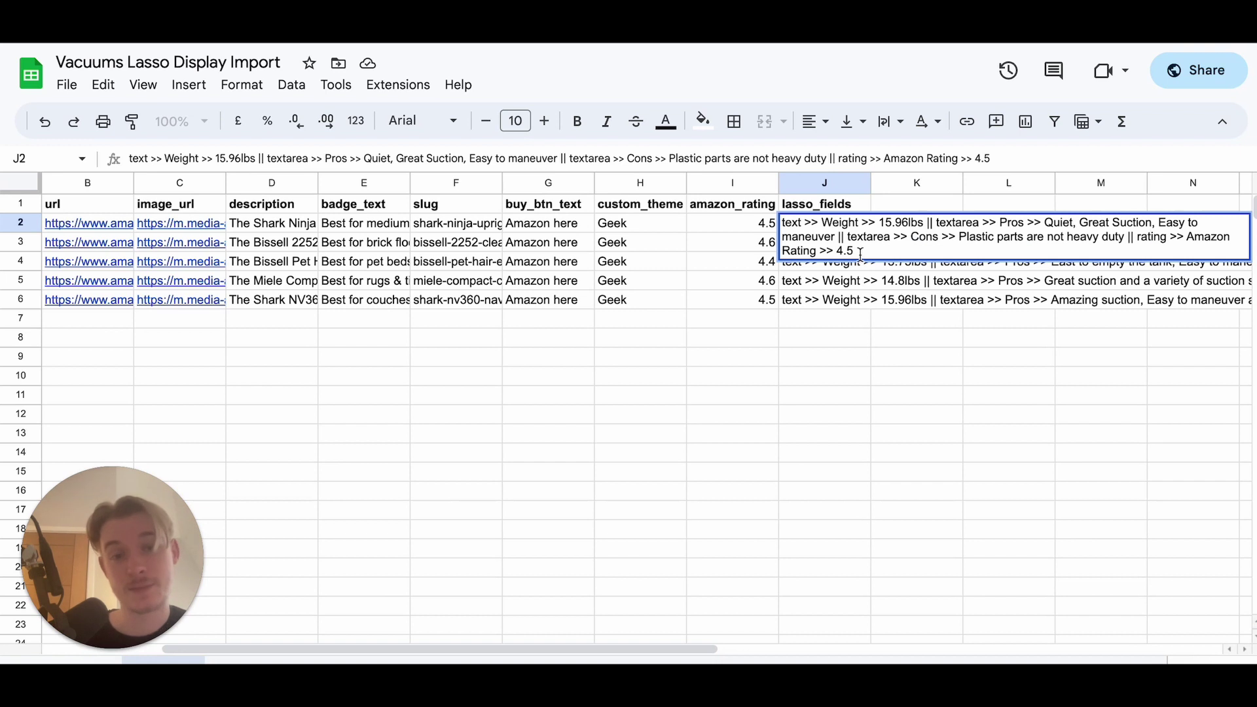
pyautogui.moveTo(852, 251); pyautogui.dragTo(827, 251)
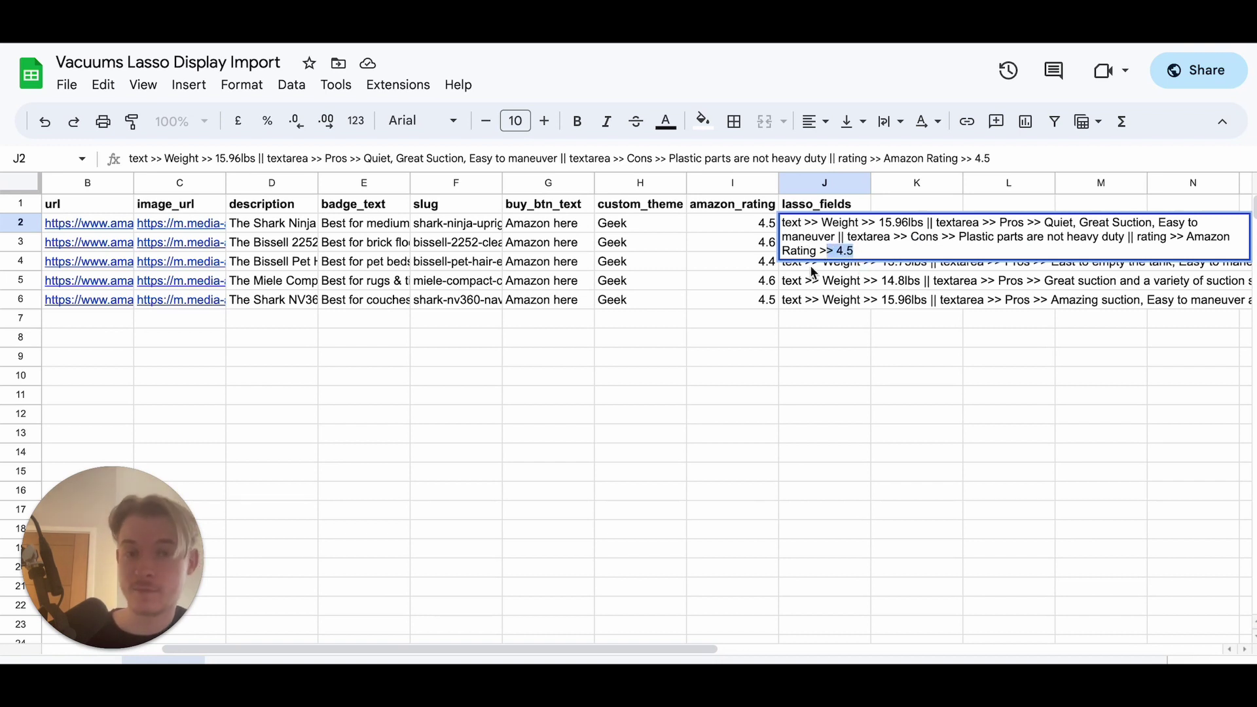
pyautogui.click(833, 300)
# Paste the Google Sheet's shared link into a new import and download the file
pyautogui.click(803, 365)
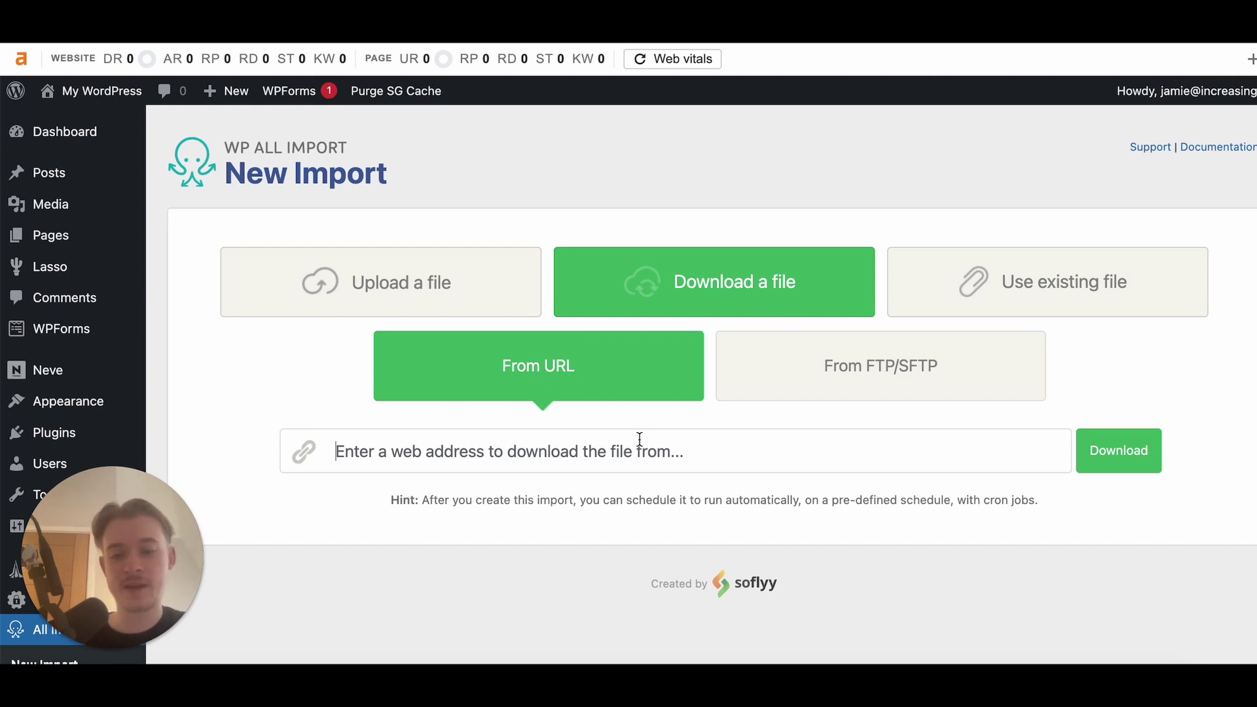
pyautogui.click(1122, 452)
pyautogui.scroll(-5, 894, 373)
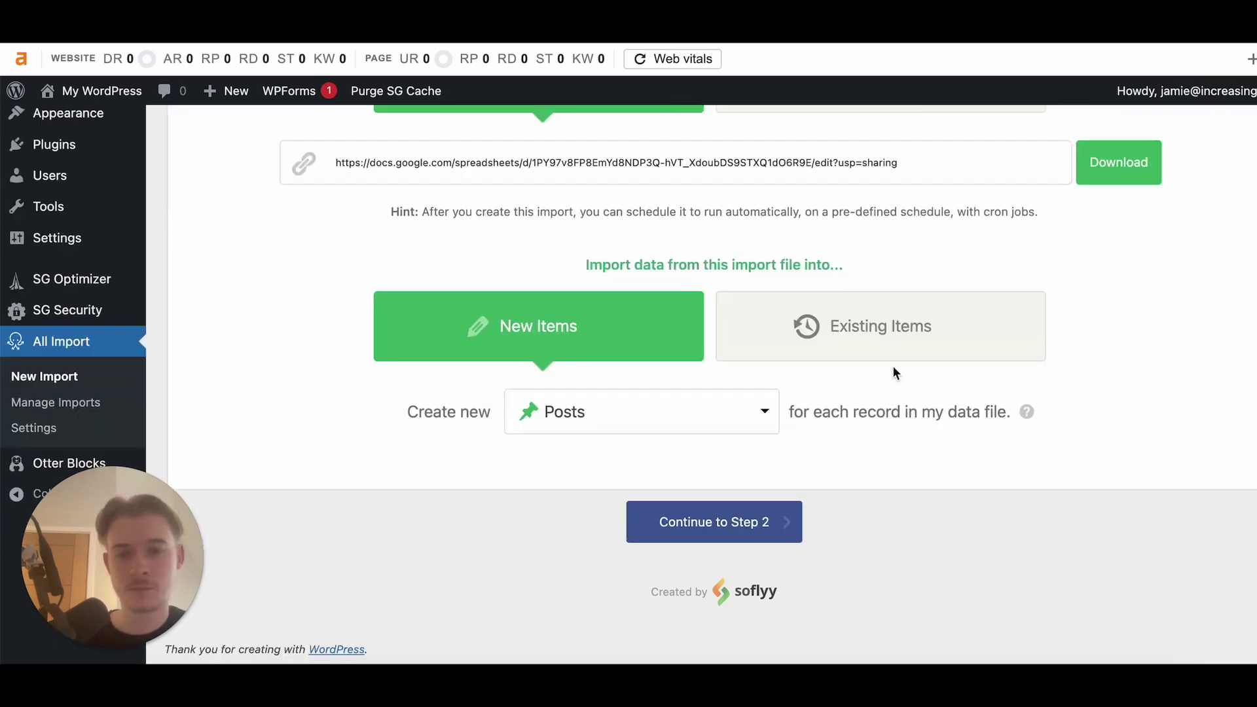
# Set the import to create new Lasso items and reach the review of its five rows
pyautogui.click(594, 443)
pyautogui.scroll(-1, 681, 577)
pyautogui.scroll(-2, 685, 596)
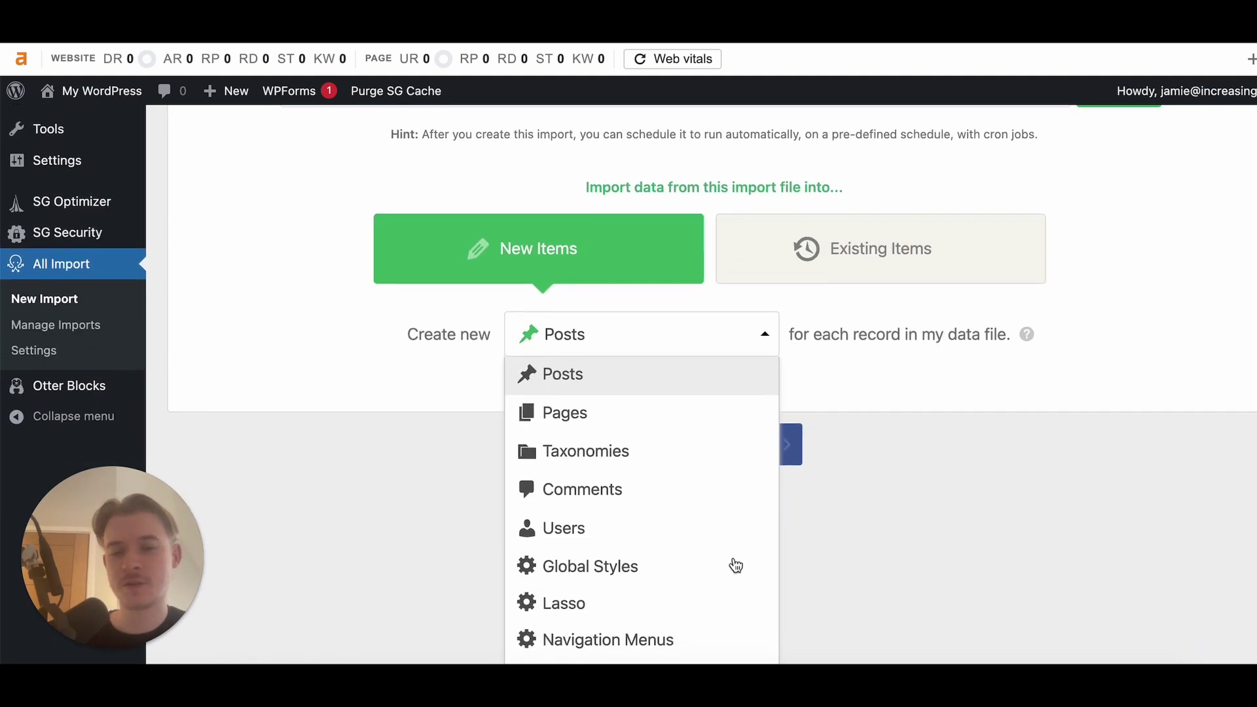
pyautogui.click(685, 599)
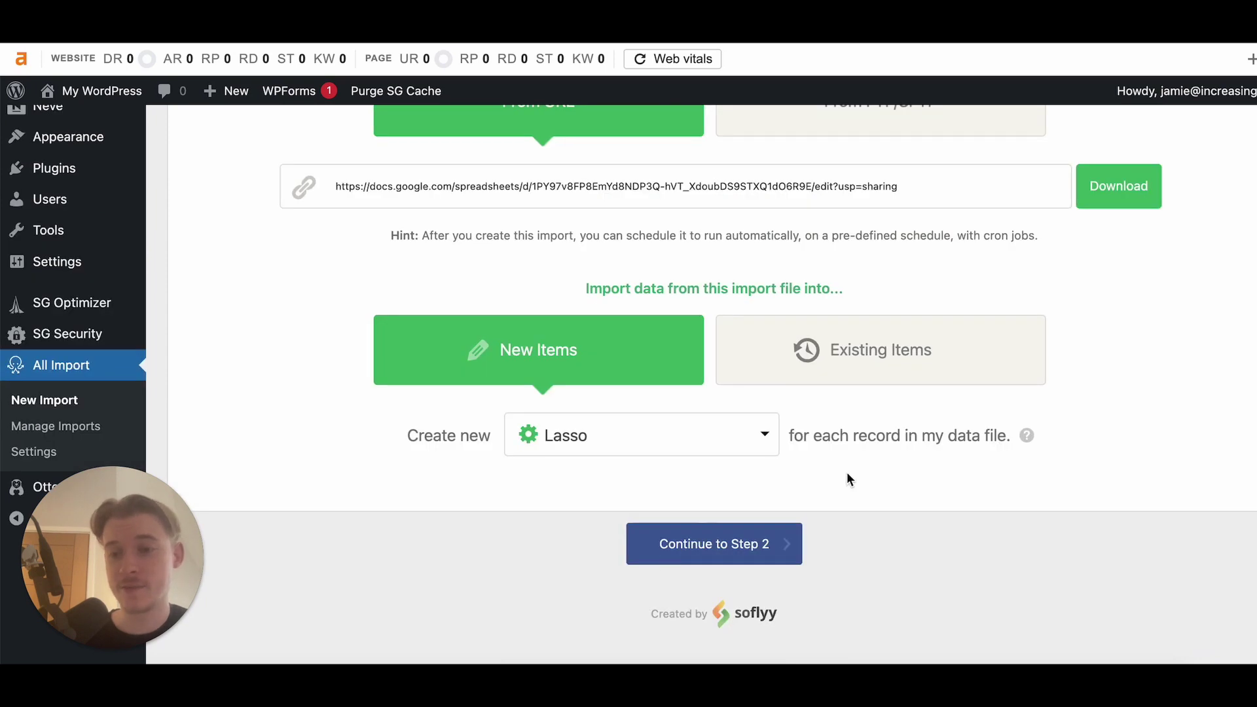
pyautogui.click(766, 544)
pyautogui.scroll(-2, 913, 403)
pyautogui.scroll(-2, 878, 432)
pyautogui.scroll(5, 878, 432)
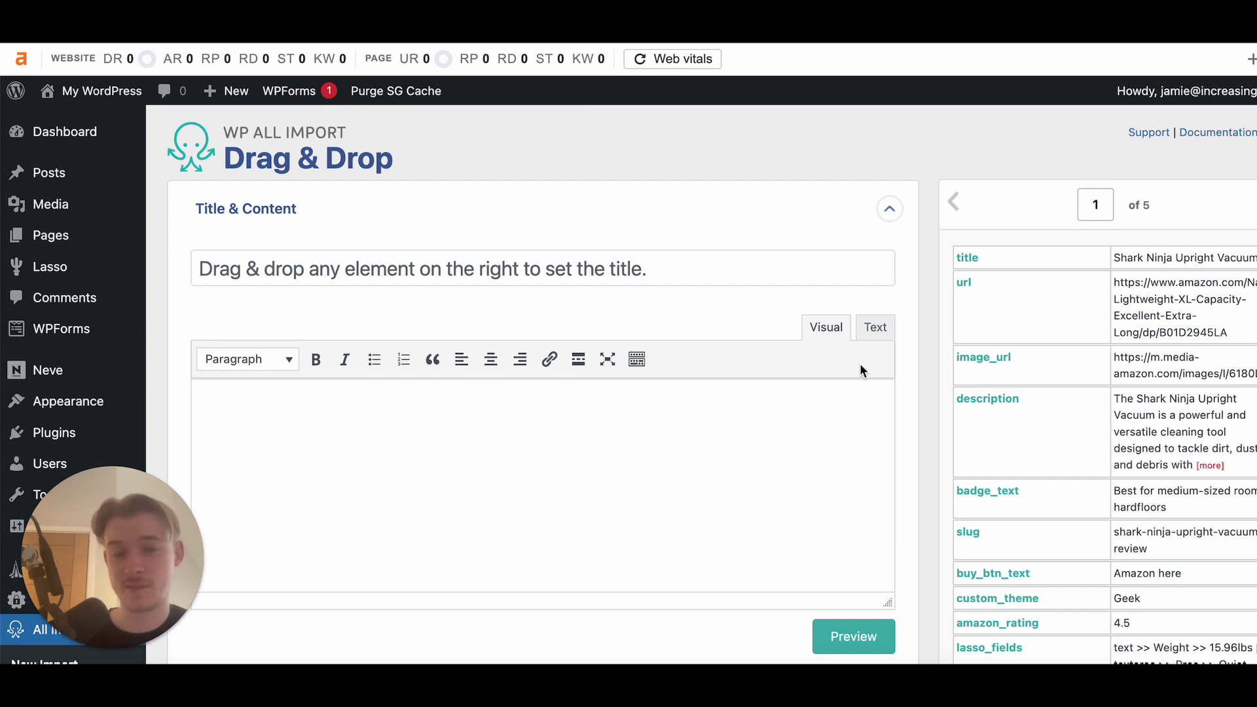
# Show private taxonomies and enable Lasso Categories, with multiple categories per Lasso item
pyautogui.scroll(-15, 586, 308)
pyautogui.scroll(3, 560, 335)
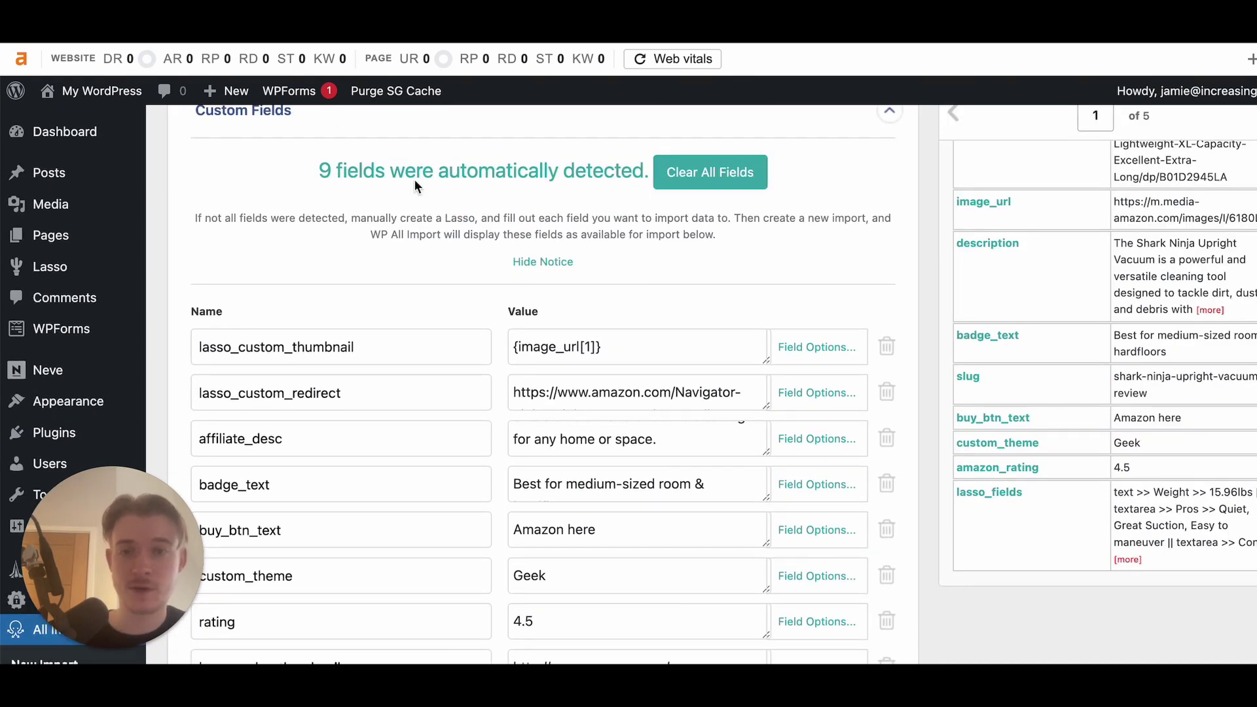
pyautogui.scroll(-4, 635, 430)
pyautogui.scroll(-2, 635, 431)
pyautogui.scroll(-4, 689, 529)
pyautogui.scroll(-3, 689, 529)
pyautogui.scroll(-10, 805, 450)
pyautogui.scroll(-3, 805, 450)
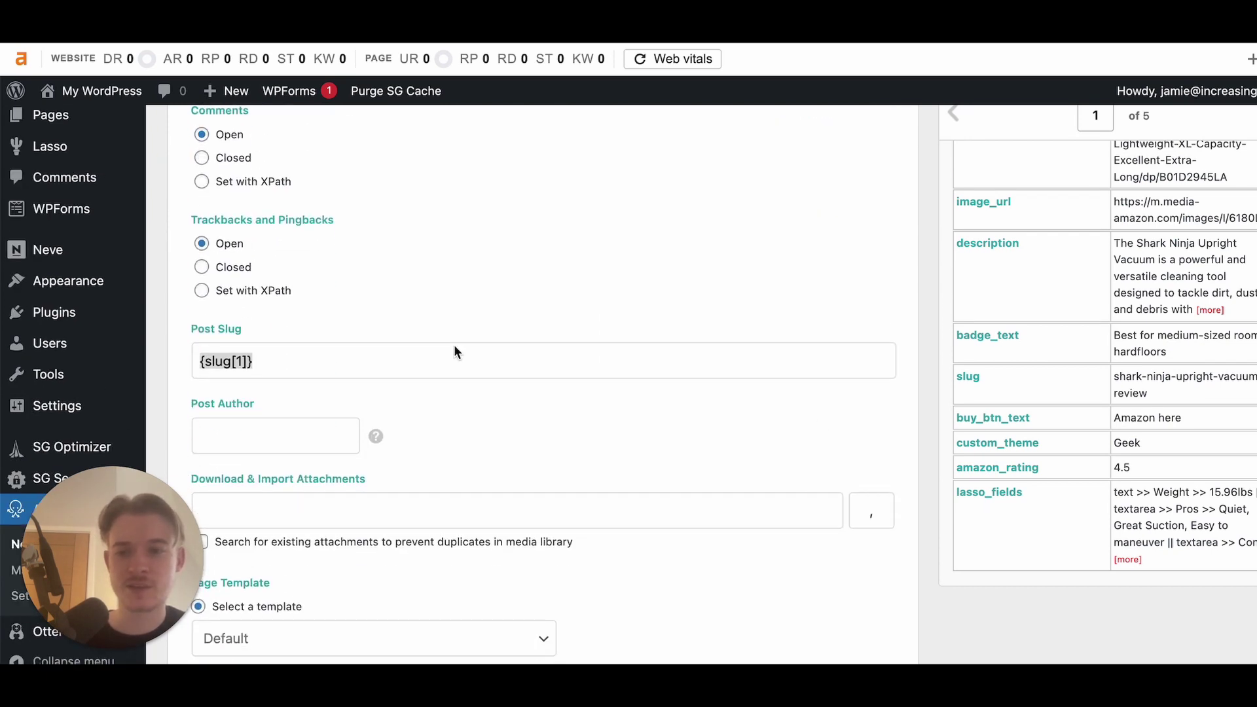
pyautogui.scroll(-5, 614, 449)
pyautogui.scroll(-3, 614, 449)
pyautogui.scroll(6, 614, 449)
pyautogui.scroll(1, 614, 449)
pyautogui.scroll(4, 524, 399)
pyautogui.scroll(3, 347, 288)
pyautogui.scroll(1, 267, 233)
pyautogui.click(889, 232)
pyautogui.click(198, 290)
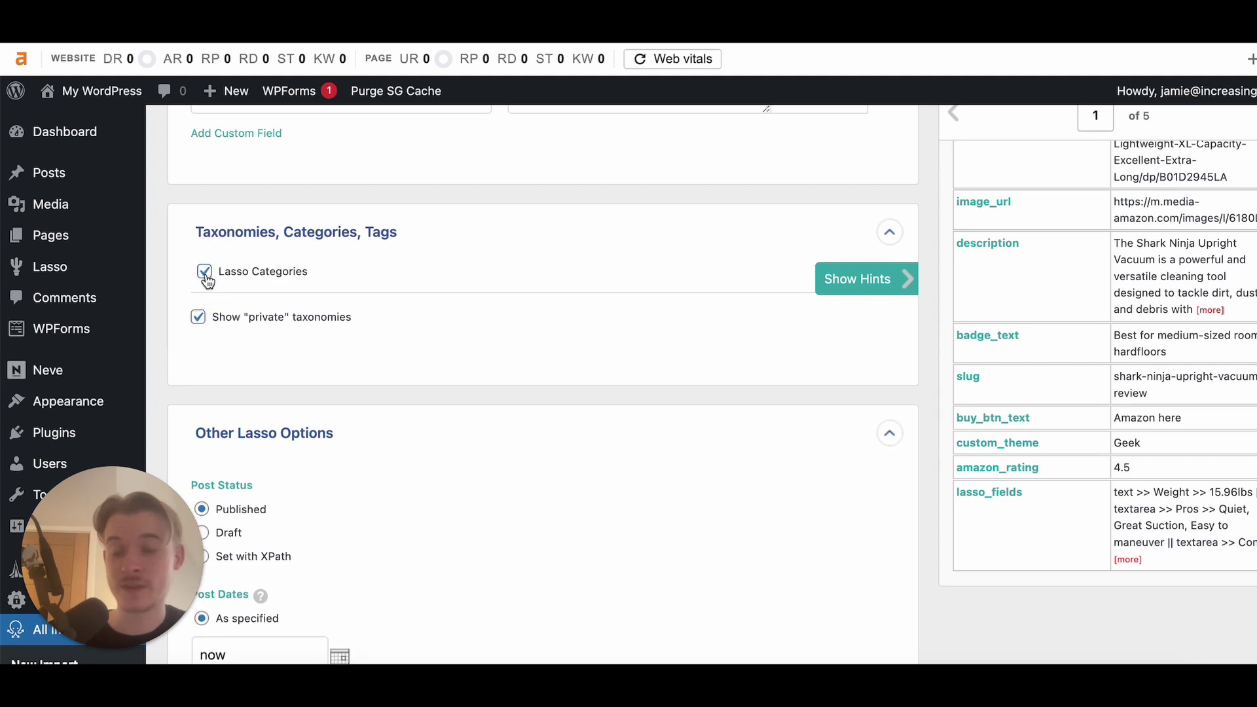
pyautogui.click(204, 272)
pyautogui.click(228, 408)
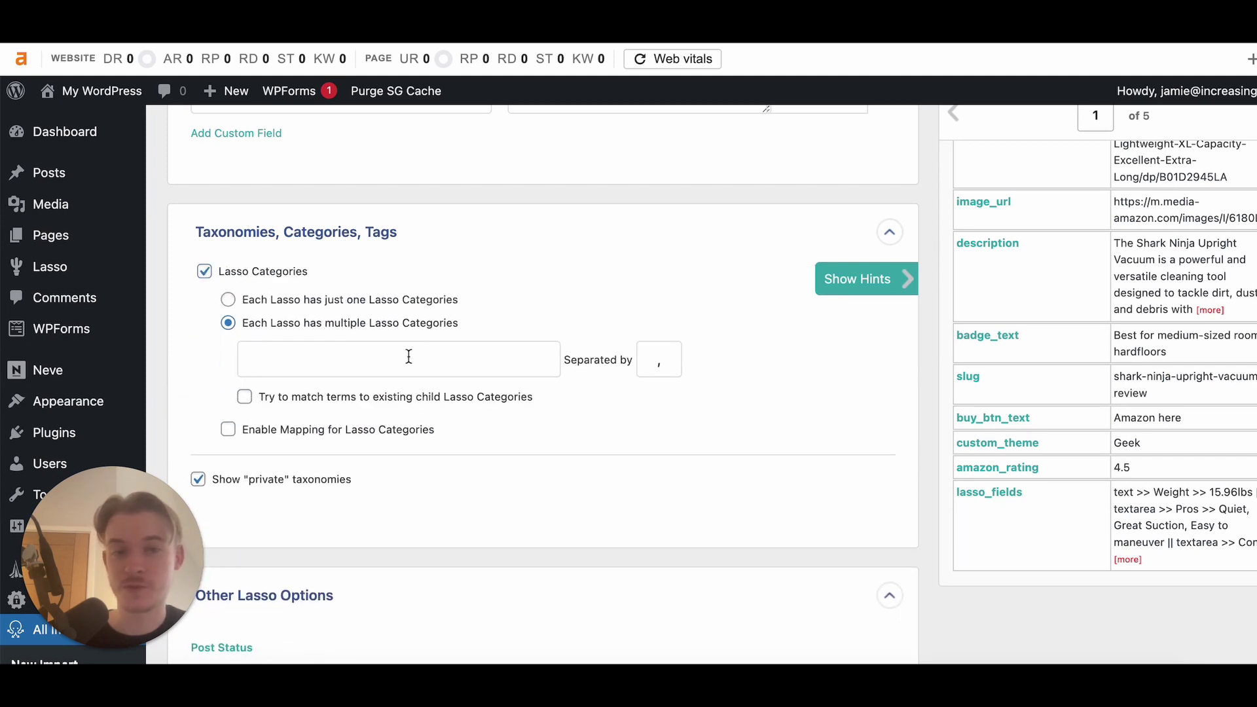
pyautogui.scroll(-2, 910, 466)
pyautogui.scroll(-5, 911, 466)
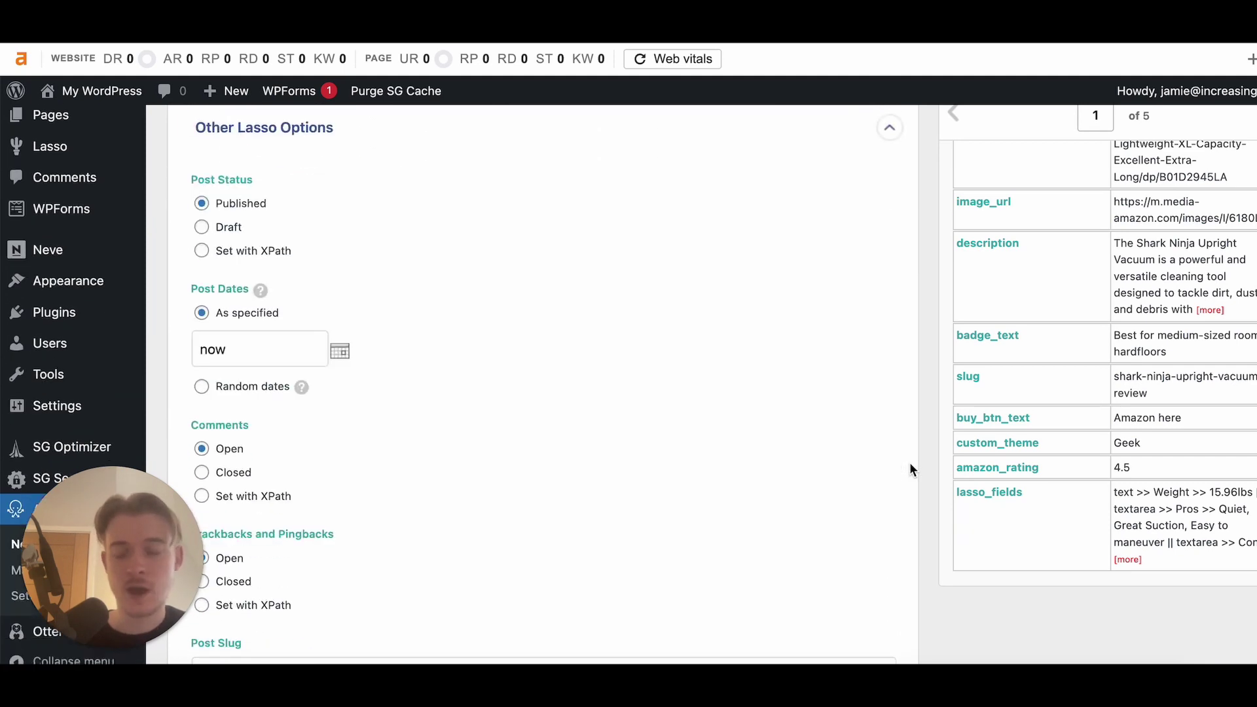
pyautogui.scroll(-5, 911, 466)
pyautogui.scroll(-3, 911, 466)
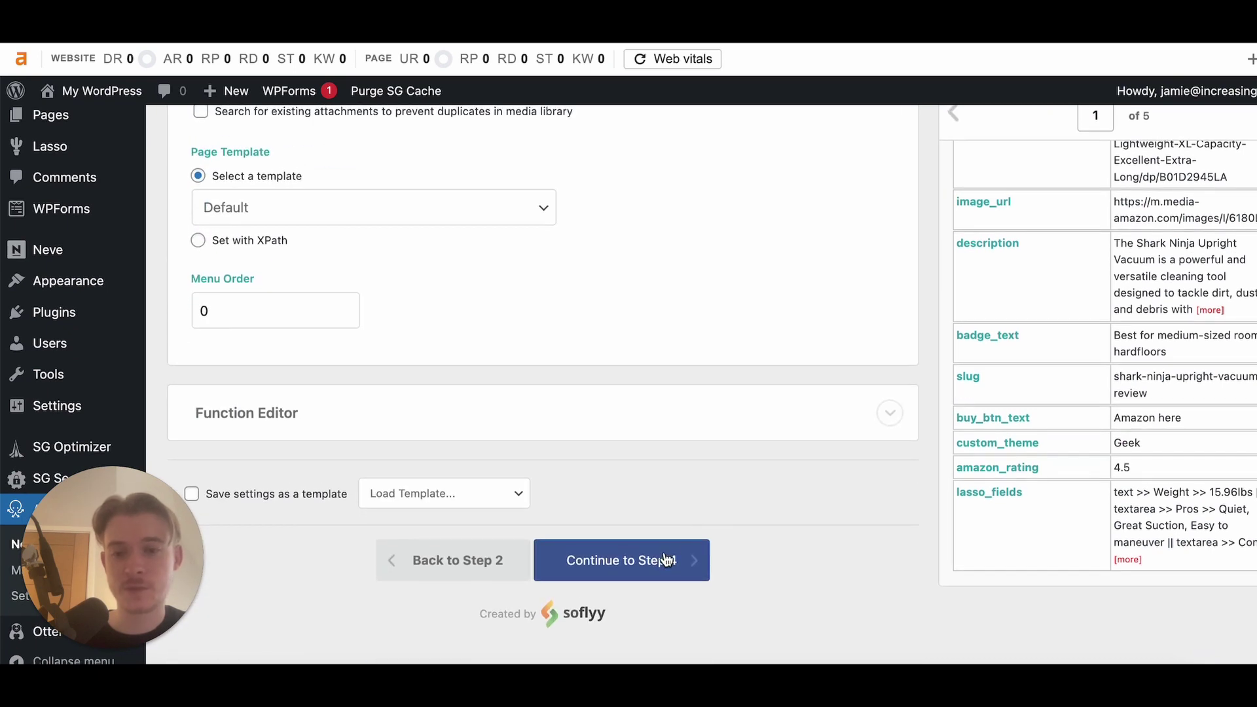
# Auto-detect the unique identifier, then confirm and run the Lasso import
pyautogui.click(666, 561)
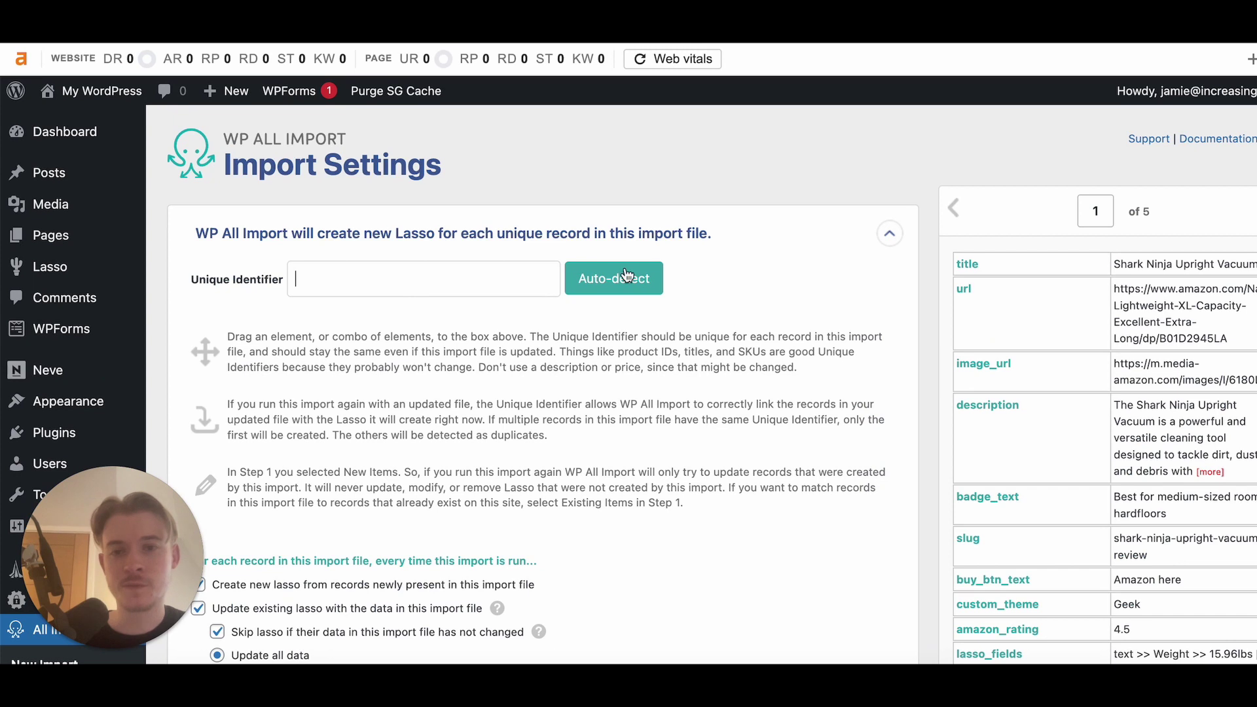
pyautogui.click(628, 279)
pyautogui.scroll(-5, 835, 462)
pyautogui.click(727, 543)
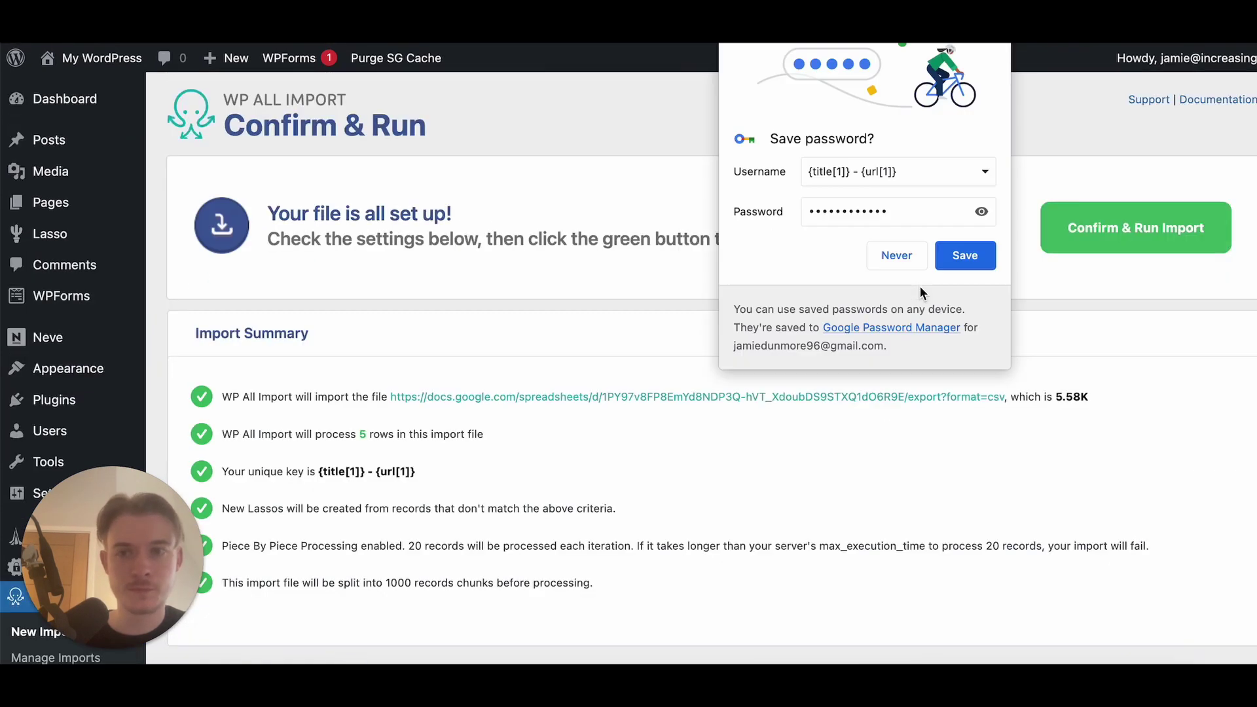
pyautogui.click(965, 255)
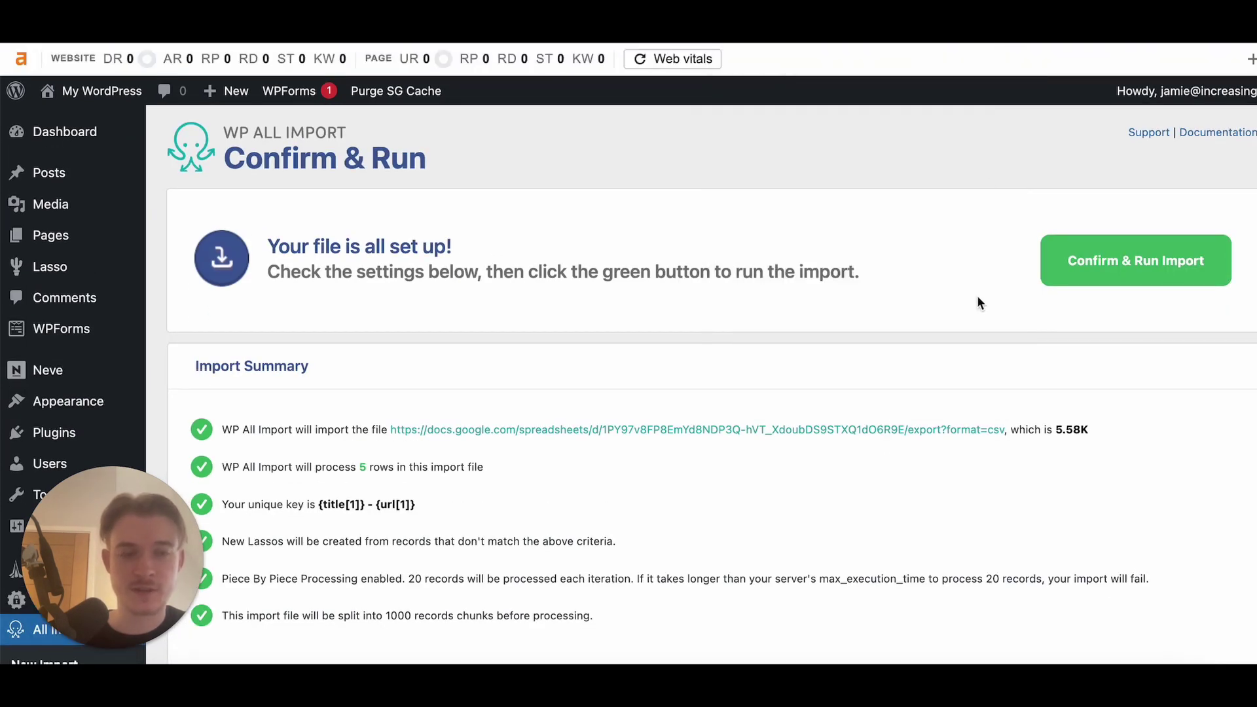
pyautogui.scroll(-3, 977, 299)
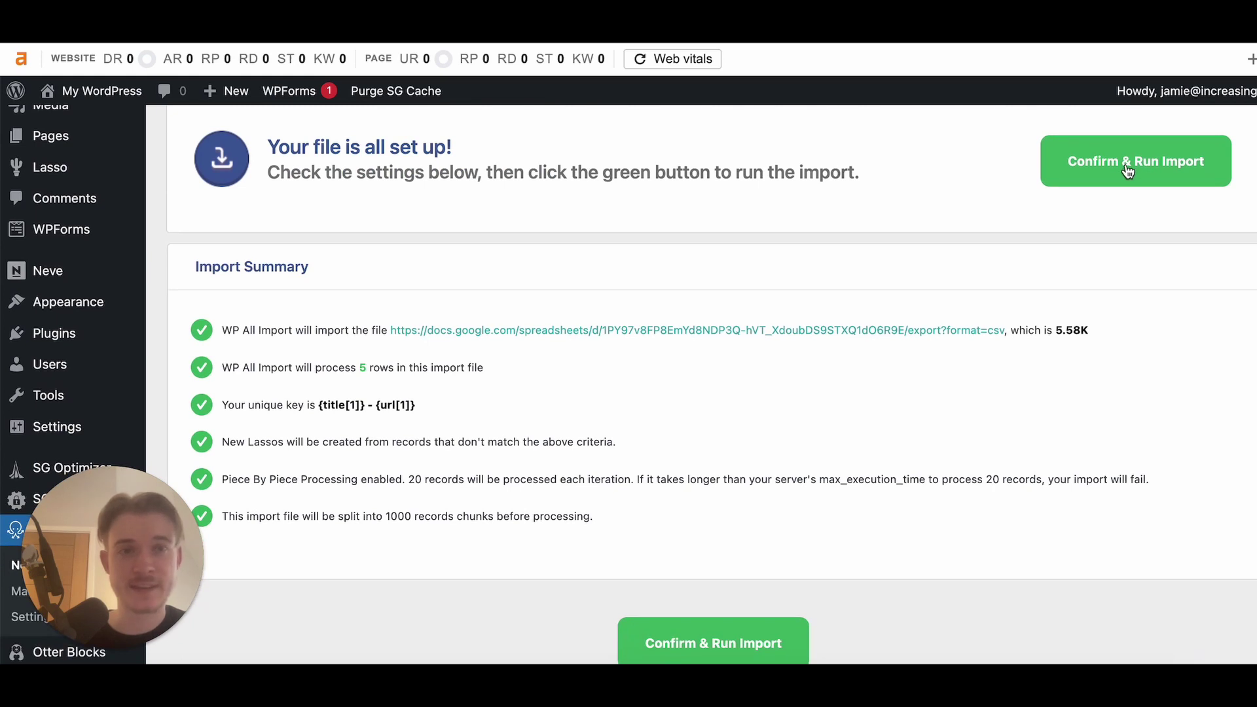
pyautogui.click(1127, 170)
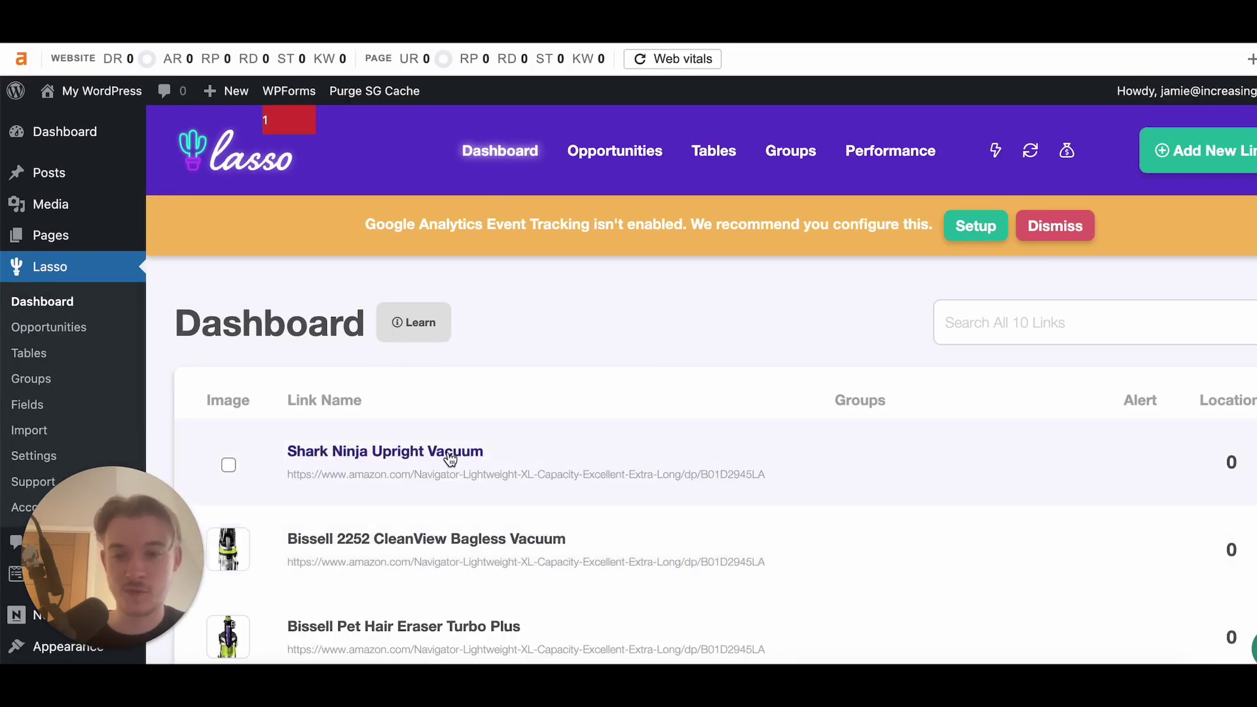
pyautogui.click(735, 424)
pyautogui.scroll(-5, 920, 353)
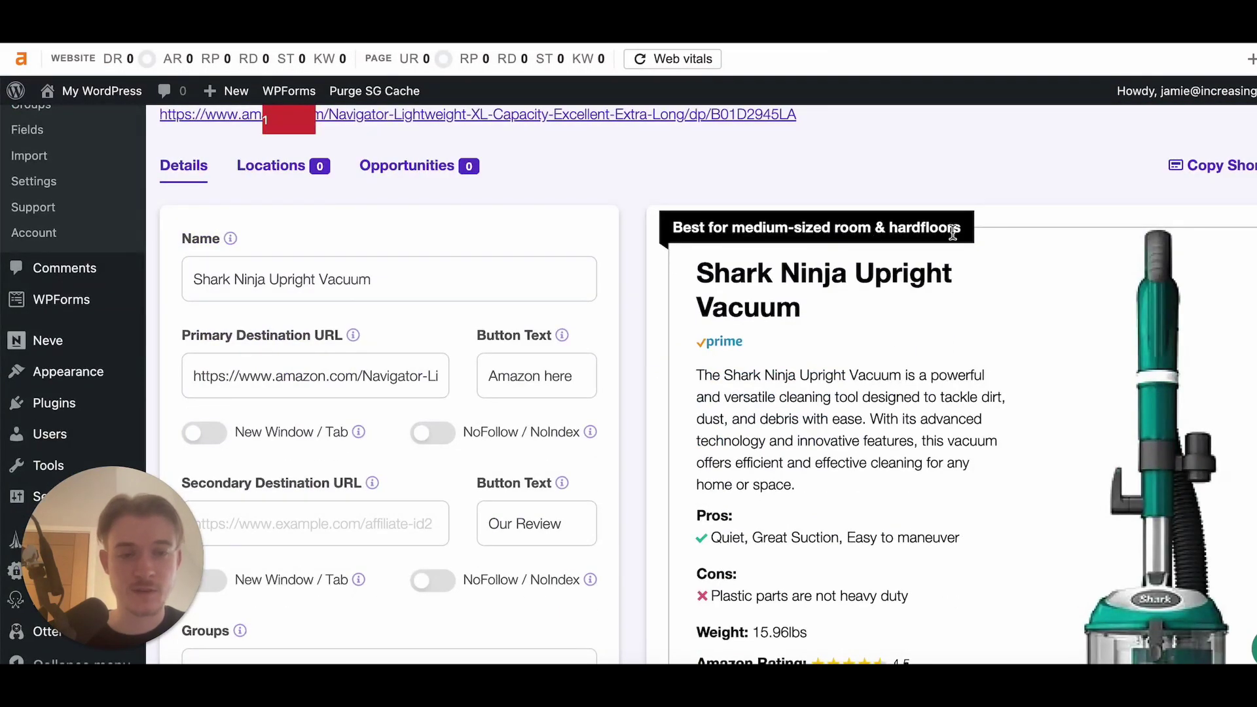
pyautogui.moveTo(674, 227); pyautogui.dragTo(966, 230)
pyautogui.scroll(-2, 782, 321)
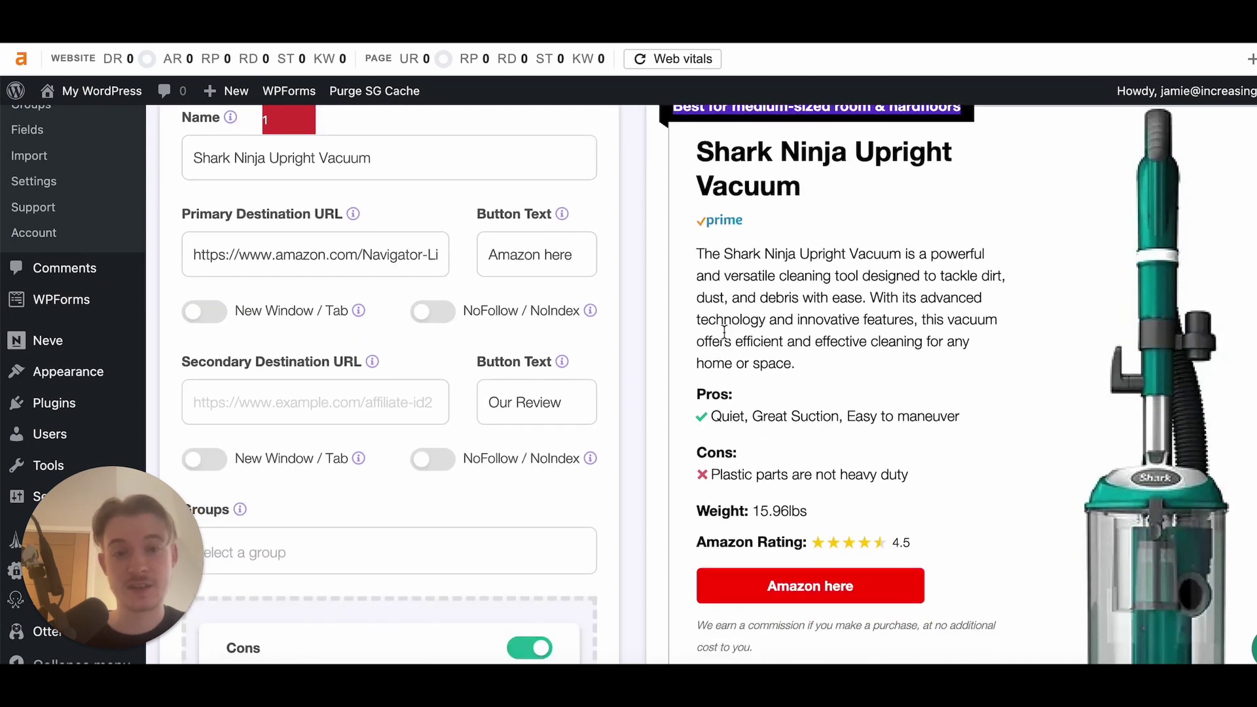
pyautogui.click(698, 399)
pyautogui.moveTo(699, 399); pyautogui.dragTo(892, 544)
pyautogui.click(819, 446)
pyautogui.scroll(-2, 753, 447)
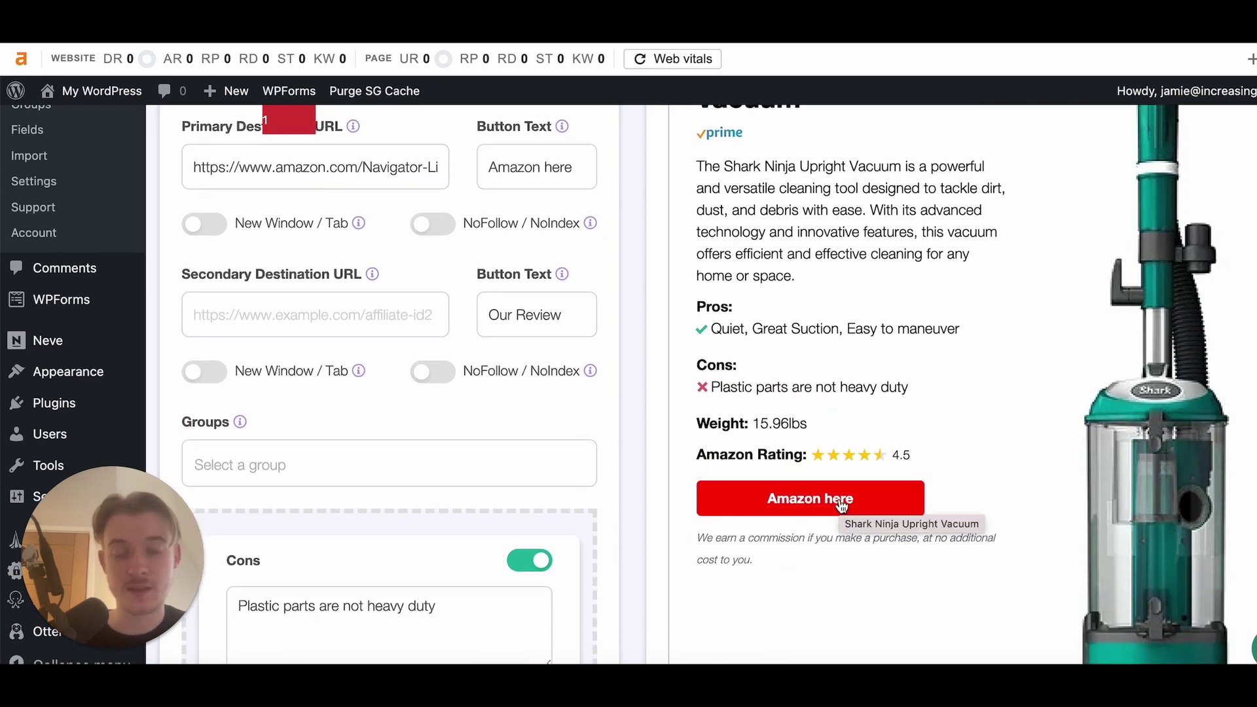
pyautogui.scroll(-2, 841, 504)
pyautogui.scroll(-5, 840, 504)
pyautogui.scroll(-2, 719, 411)
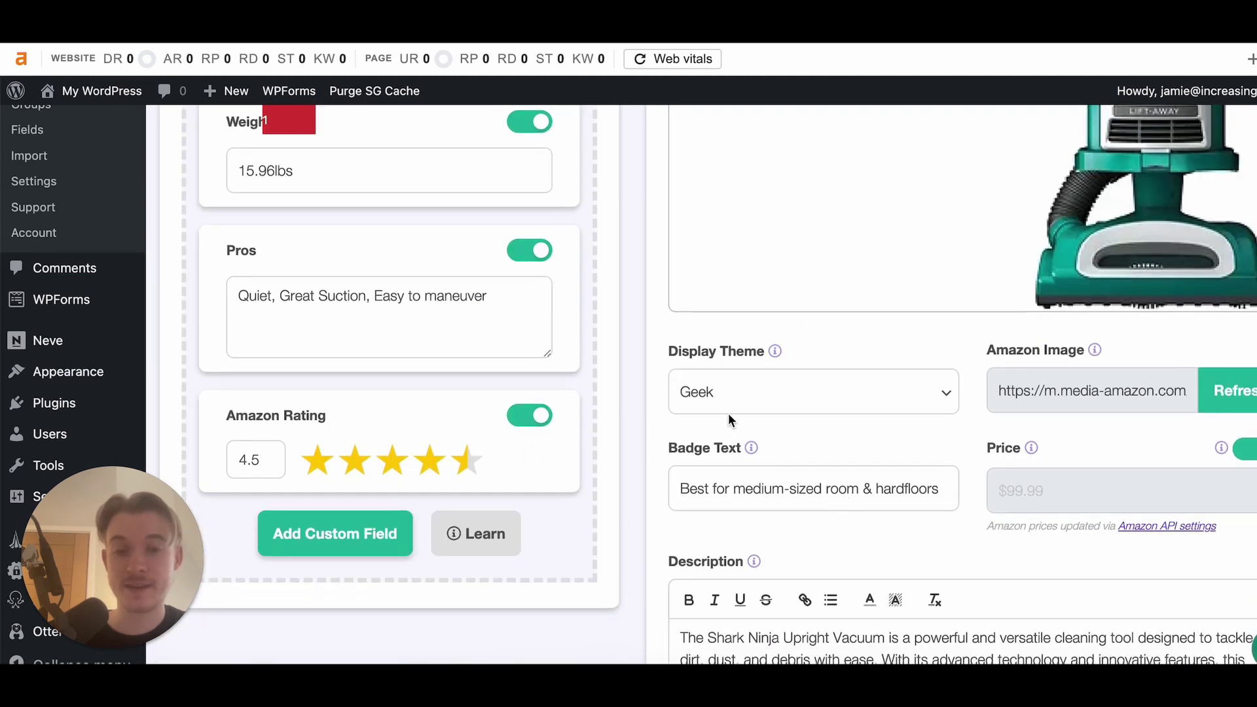
pyautogui.moveTo(682, 489); pyautogui.dragTo(954, 496)
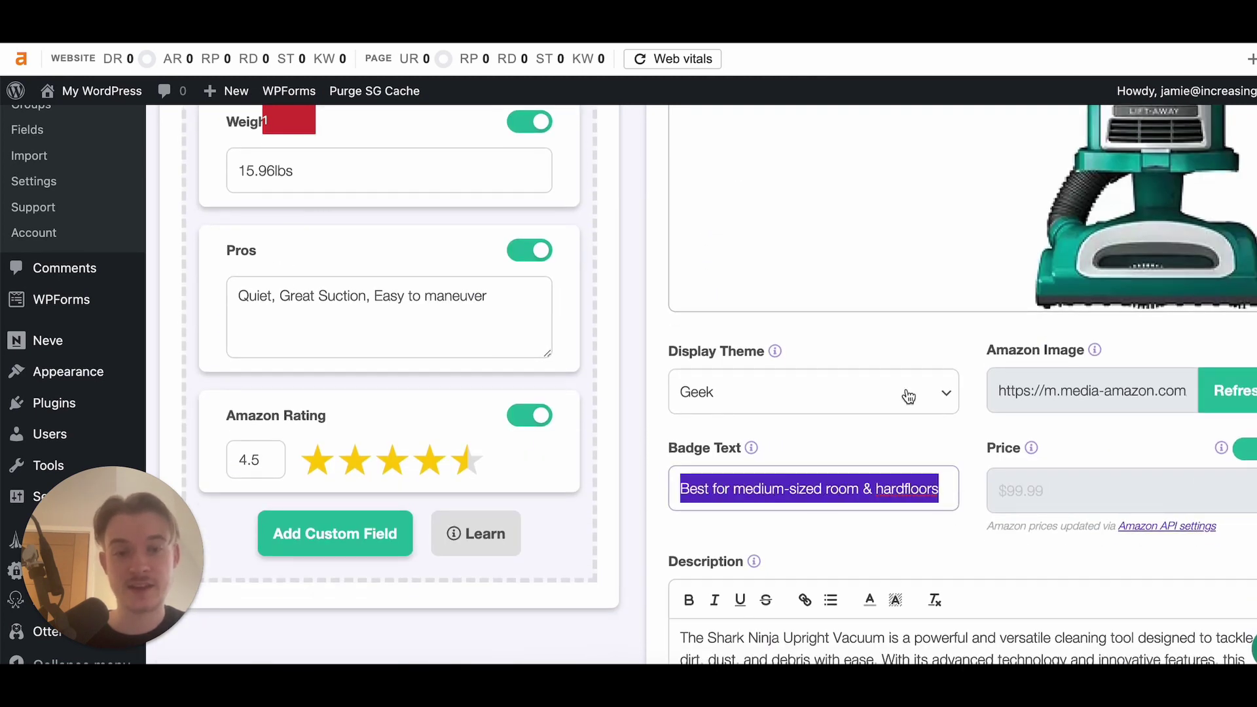
pyautogui.scroll(5, 908, 394)
pyautogui.scroll(1, 819, 295)
pyautogui.scroll(3, 778, 209)
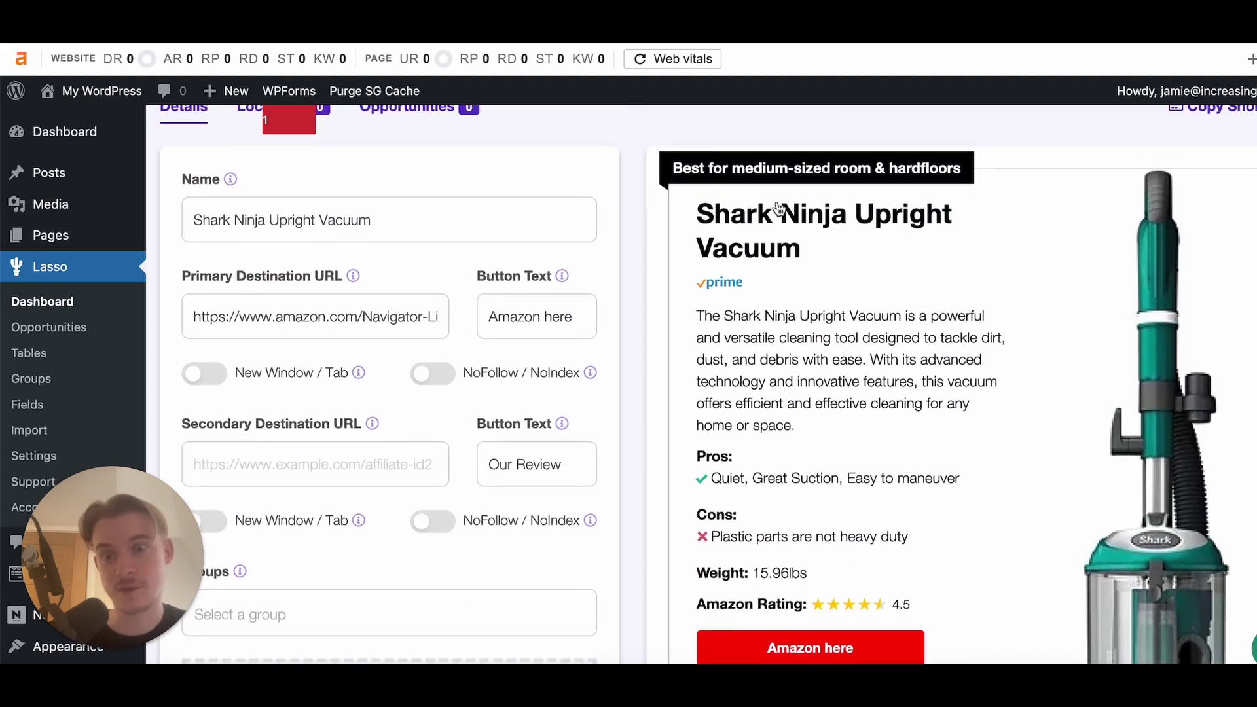
pyautogui.scroll(-9, 721, 393)
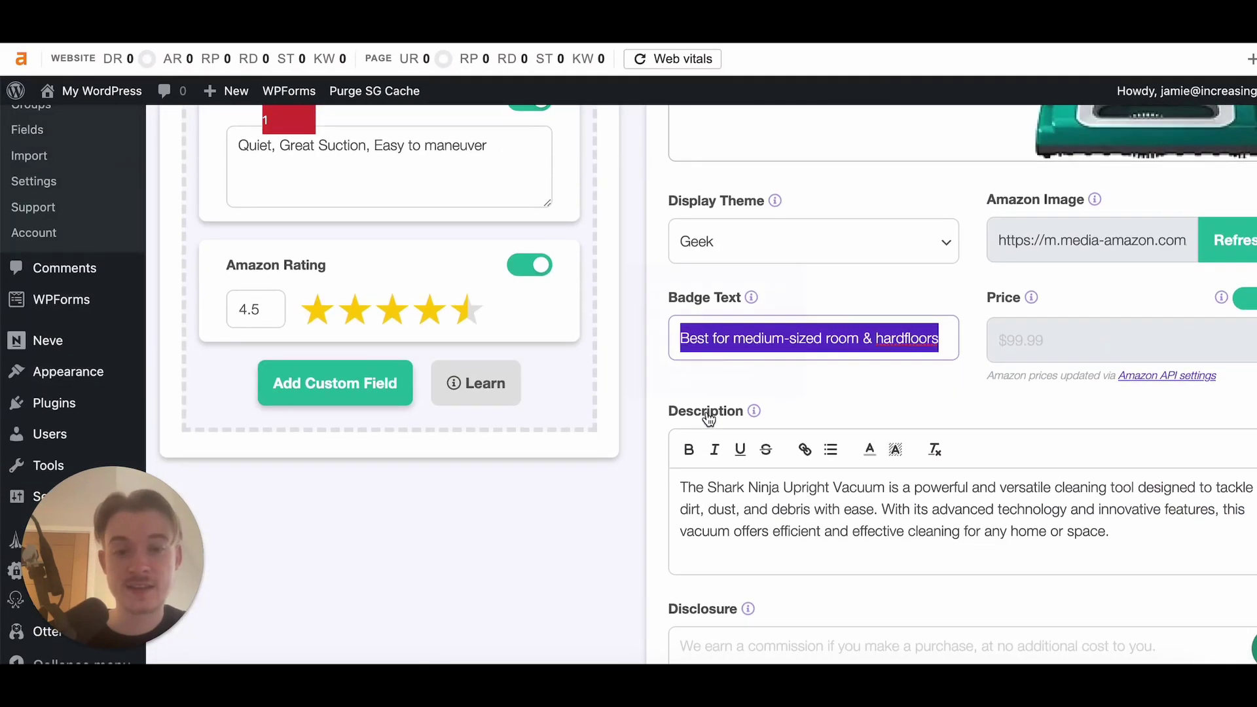
pyautogui.scroll(-5, 714, 485)
pyautogui.scroll(1, 729, 537)
pyautogui.scroll(10, 766, 484)
pyautogui.scroll(-6, 811, 430)
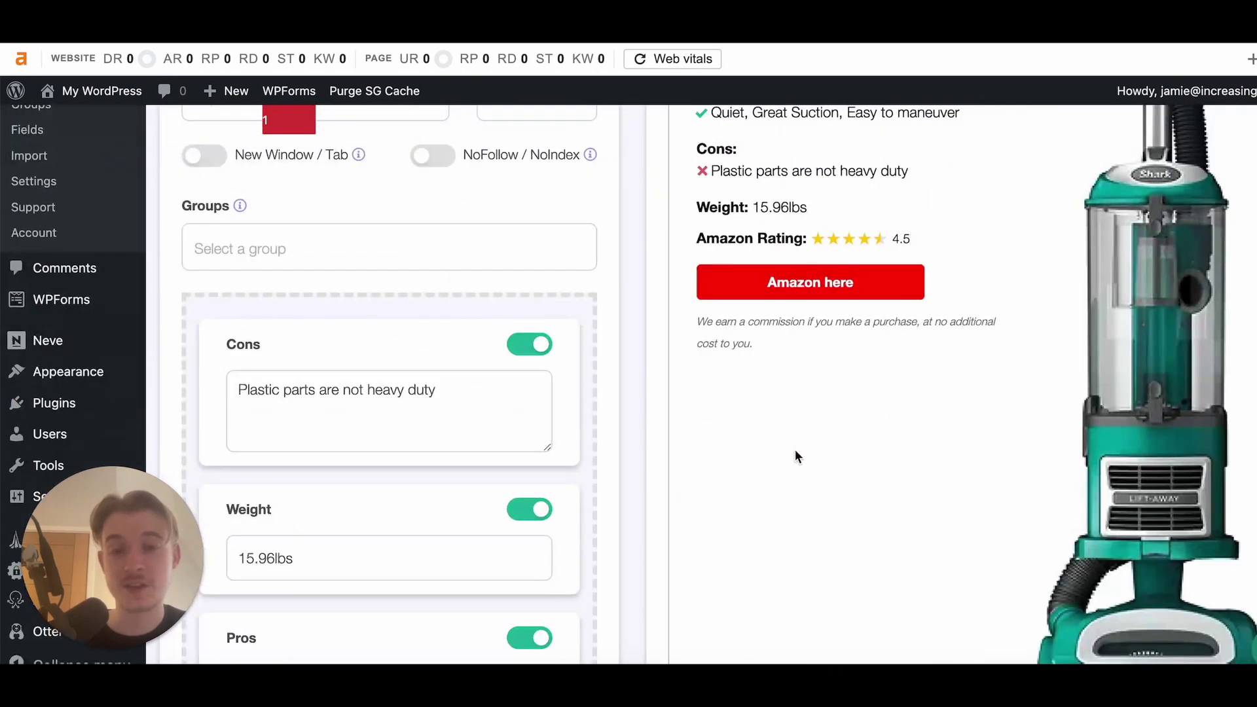
pyautogui.scroll(5, 819, 422)
pyautogui.scroll(4, 818, 423)
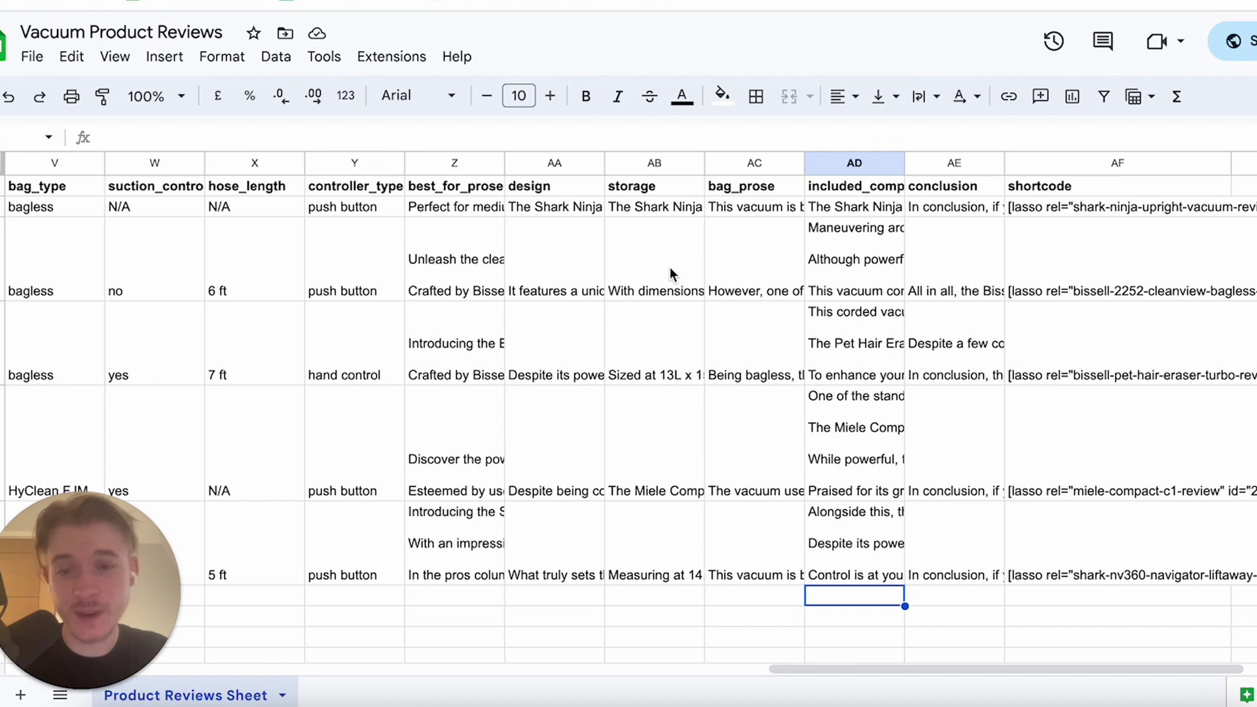
# Scroll across the storage and conclusion prose columns toward the shortcode column
pyautogui.click(631, 298)
pyautogui.hscroll(-3, 670, 267)
pyautogui.hscroll(-10, 670, 267)
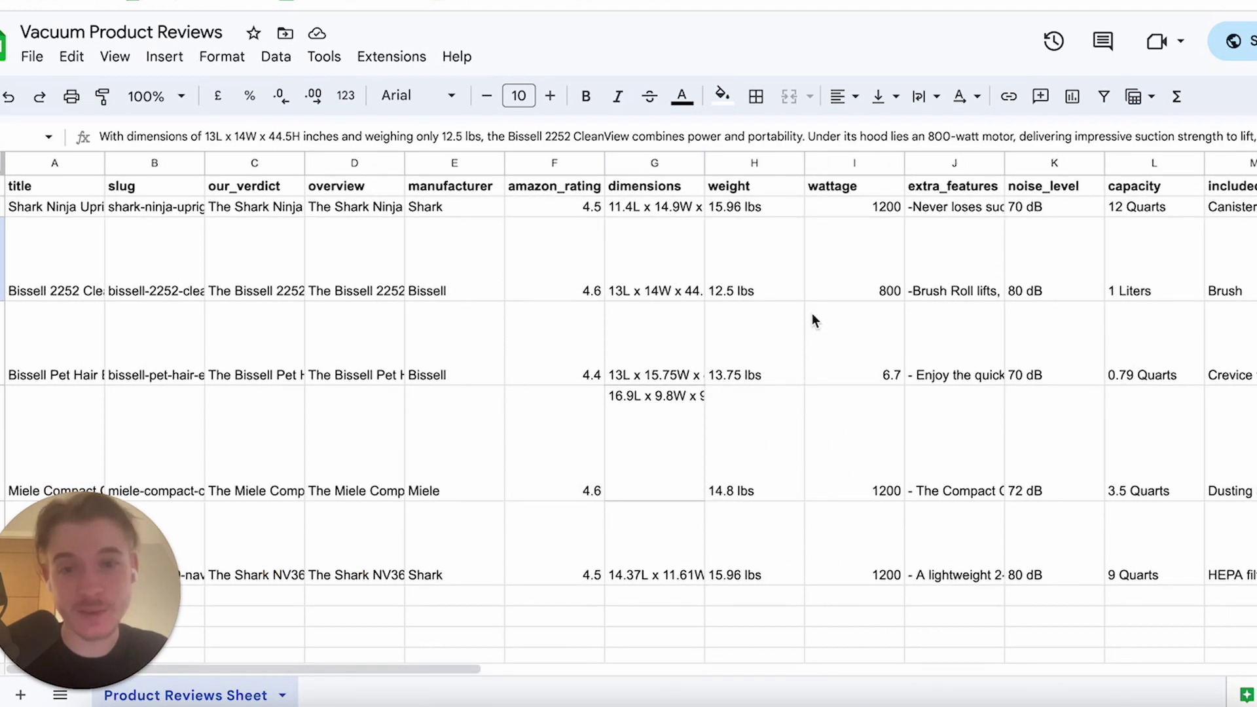
pyautogui.hscroll(2, 812, 313)
pyautogui.hscroll(4, 812, 313)
pyautogui.hscroll(1, 812, 313)
pyautogui.hscroll(6, 885, 299)
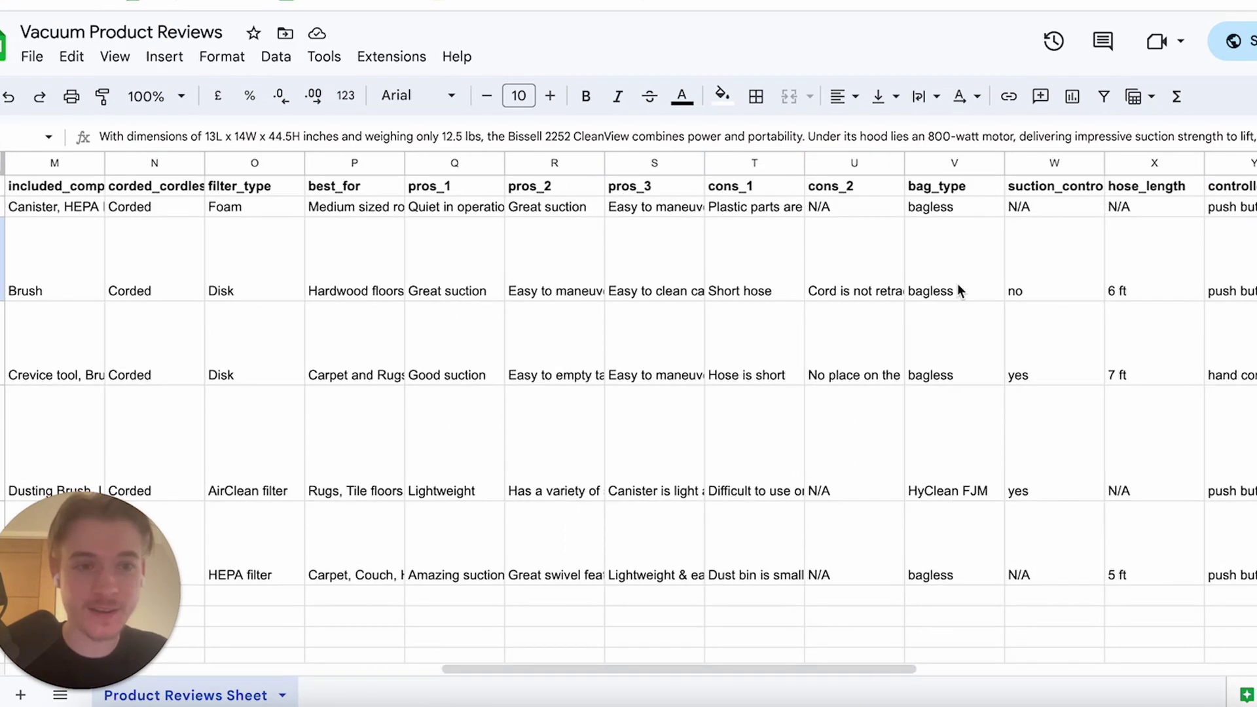
pyautogui.hscroll(5, 958, 285)
pyautogui.moveTo(761, 222); pyautogui.dragTo(1022, 575)
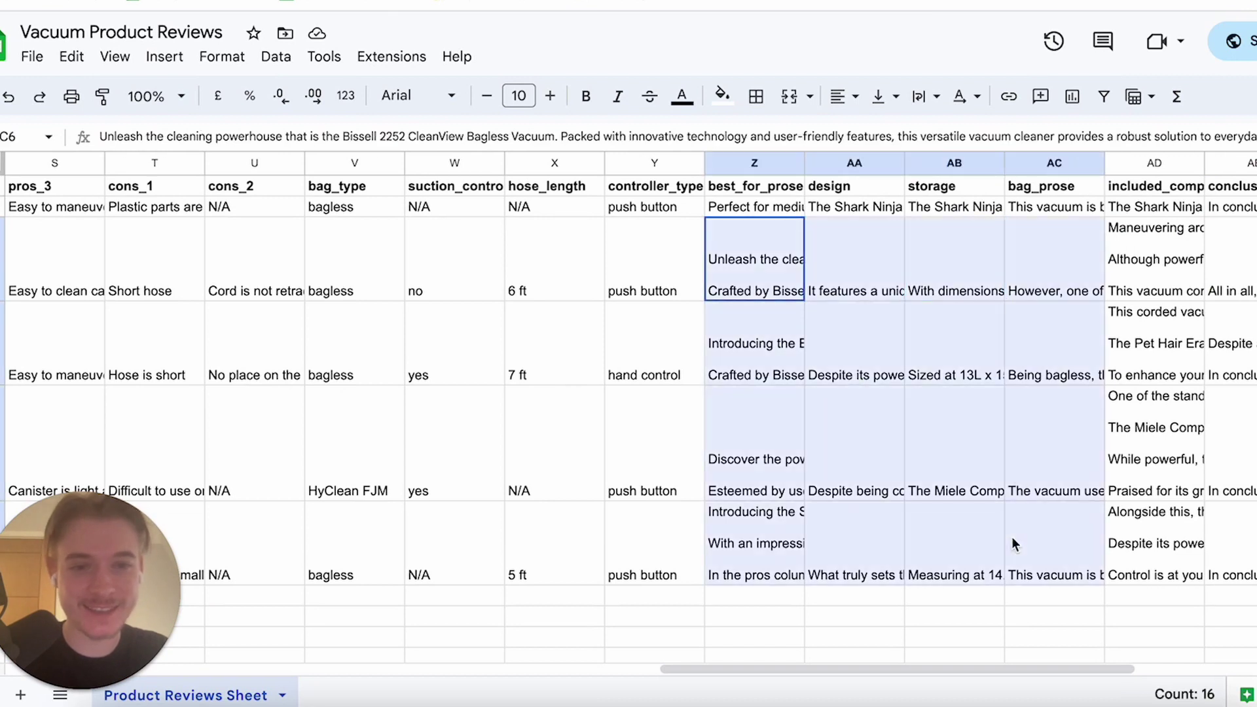
pyautogui.click(459, 394)
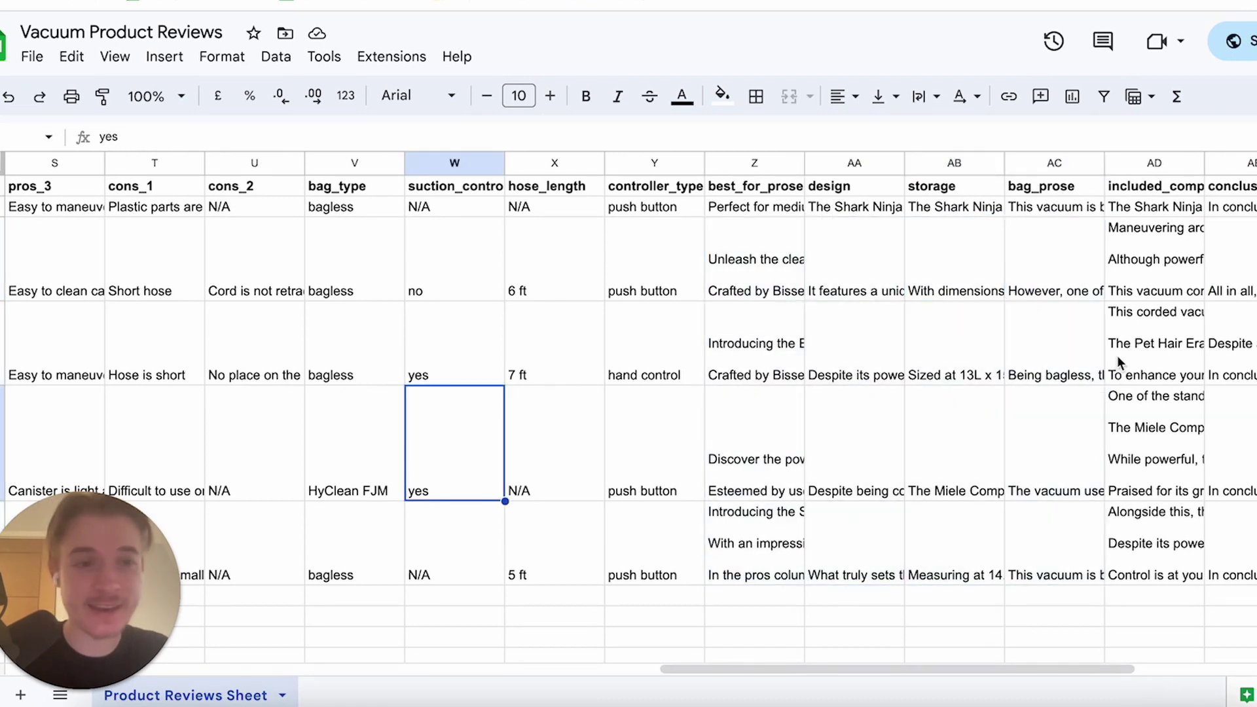
pyautogui.hscroll(5, 1116, 356)
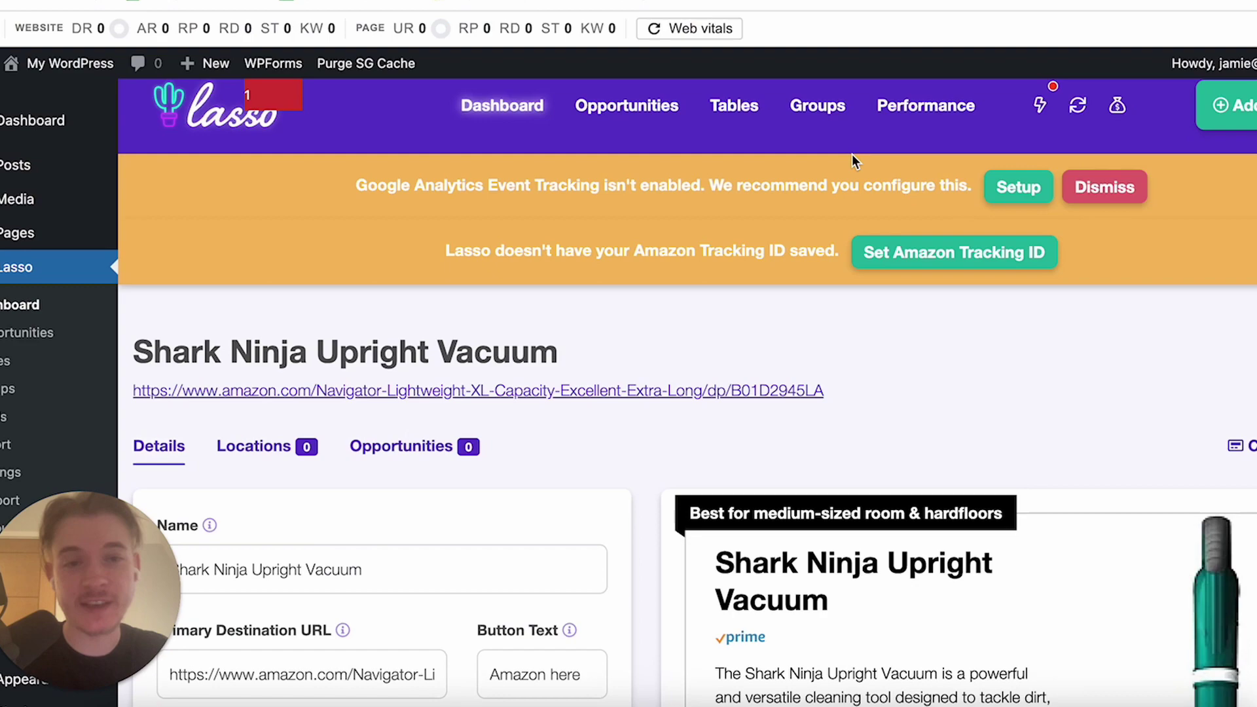
pyautogui.scroll(-2, 901, 379)
pyautogui.scroll(-1, 901, 378)
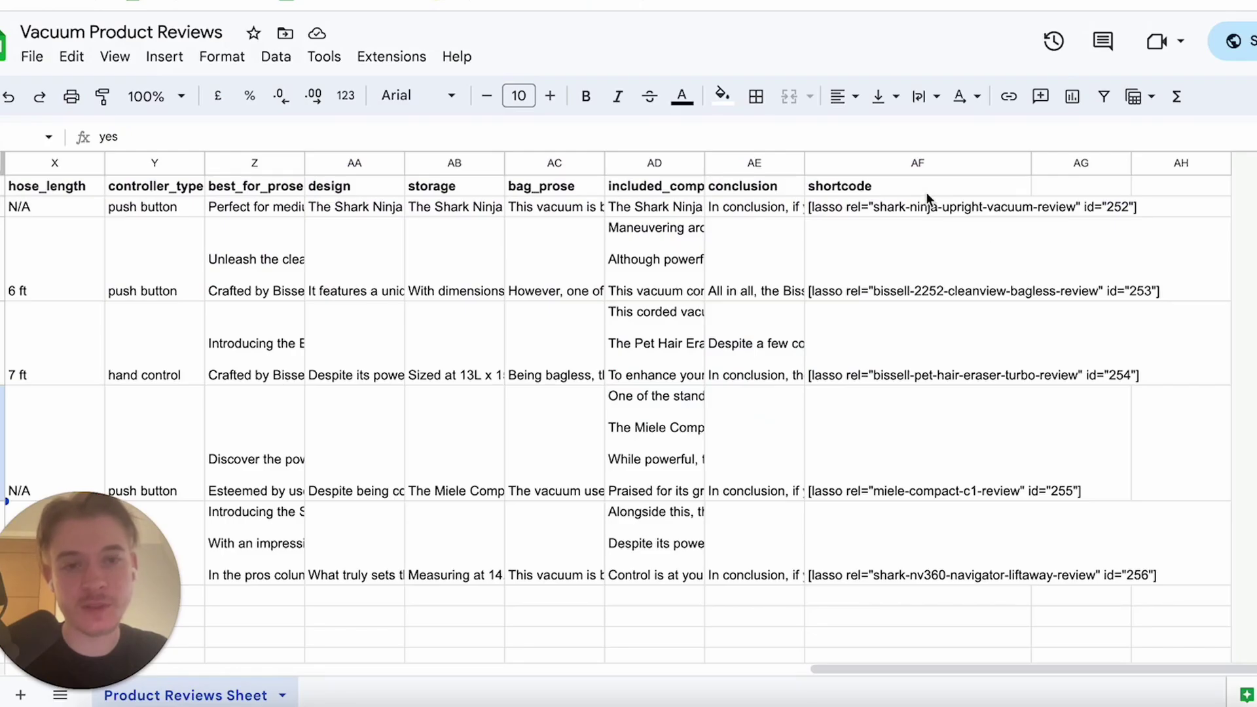
# Select the five product shortcodes, then mark the prose cells of two vacuums
pyautogui.moveTo(926, 200); pyautogui.dragTo(890, 575)
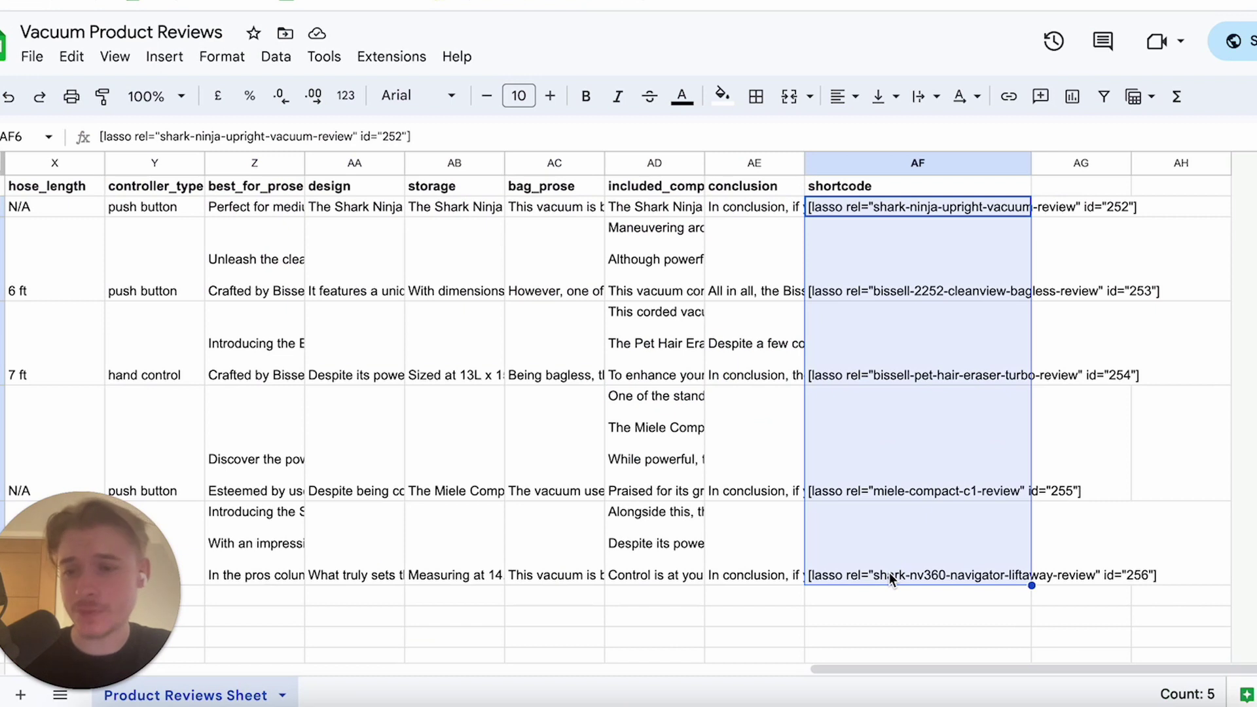
pyautogui.click(873, 601)
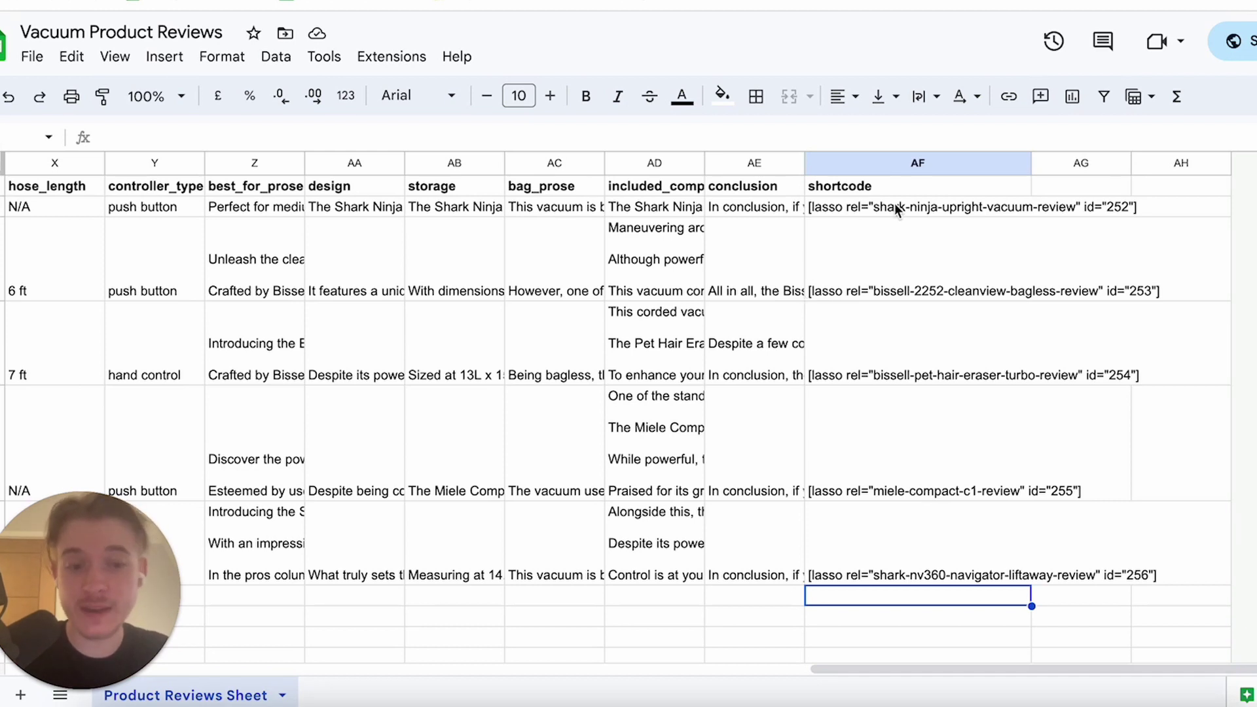
pyautogui.moveTo(434, 313); pyautogui.dragTo(783, 484)
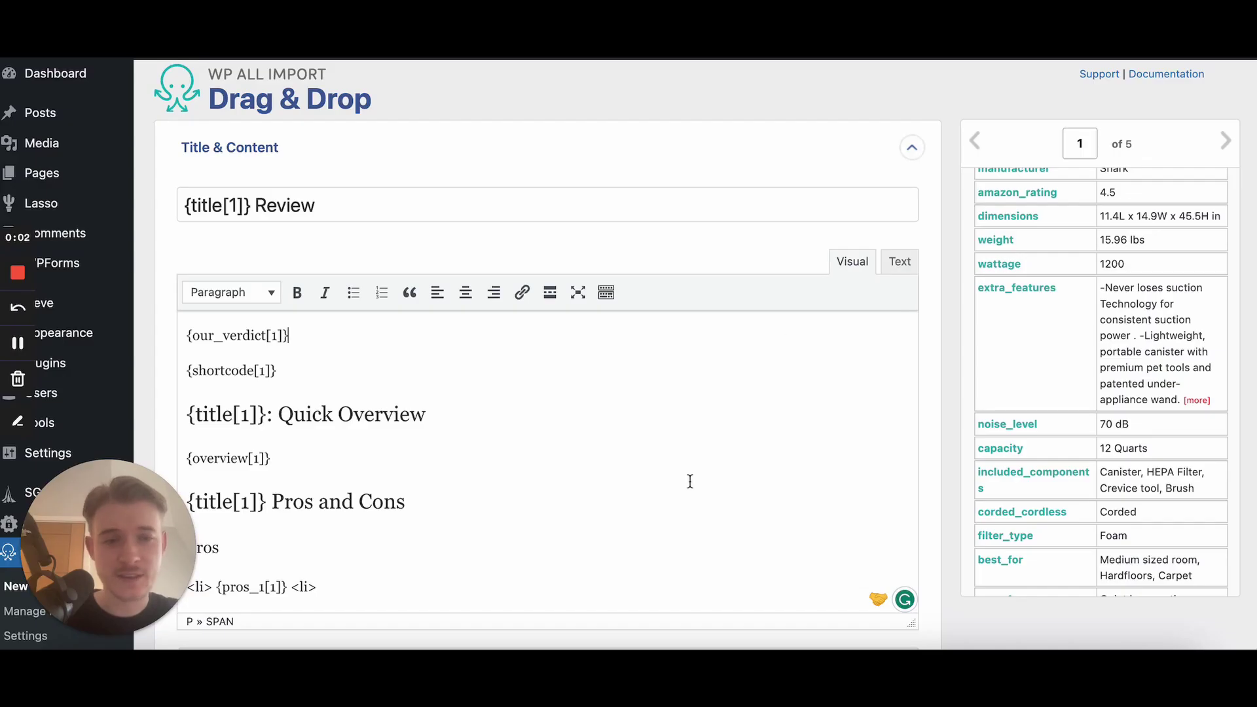
# Scroll through Title & Content and Custom Fields to check the shortcode mapping
pyautogui.scroll(-3, 688, 478)
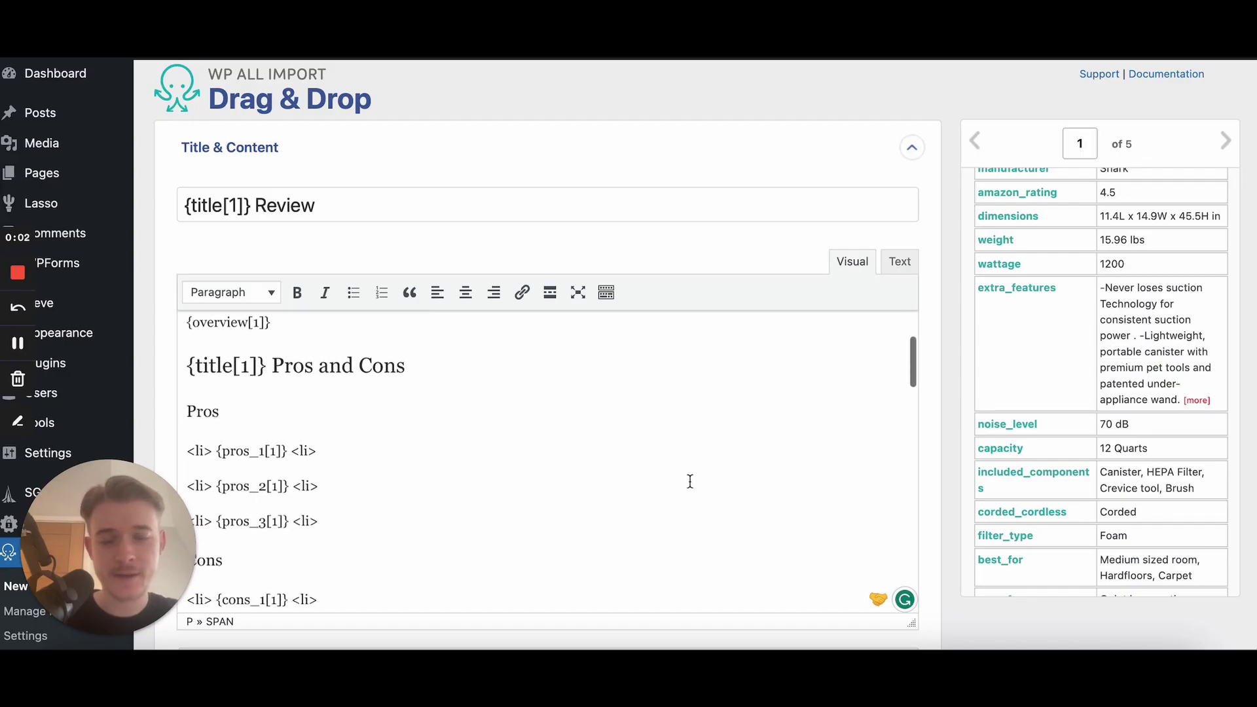
pyautogui.scroll(3, 754, 443)
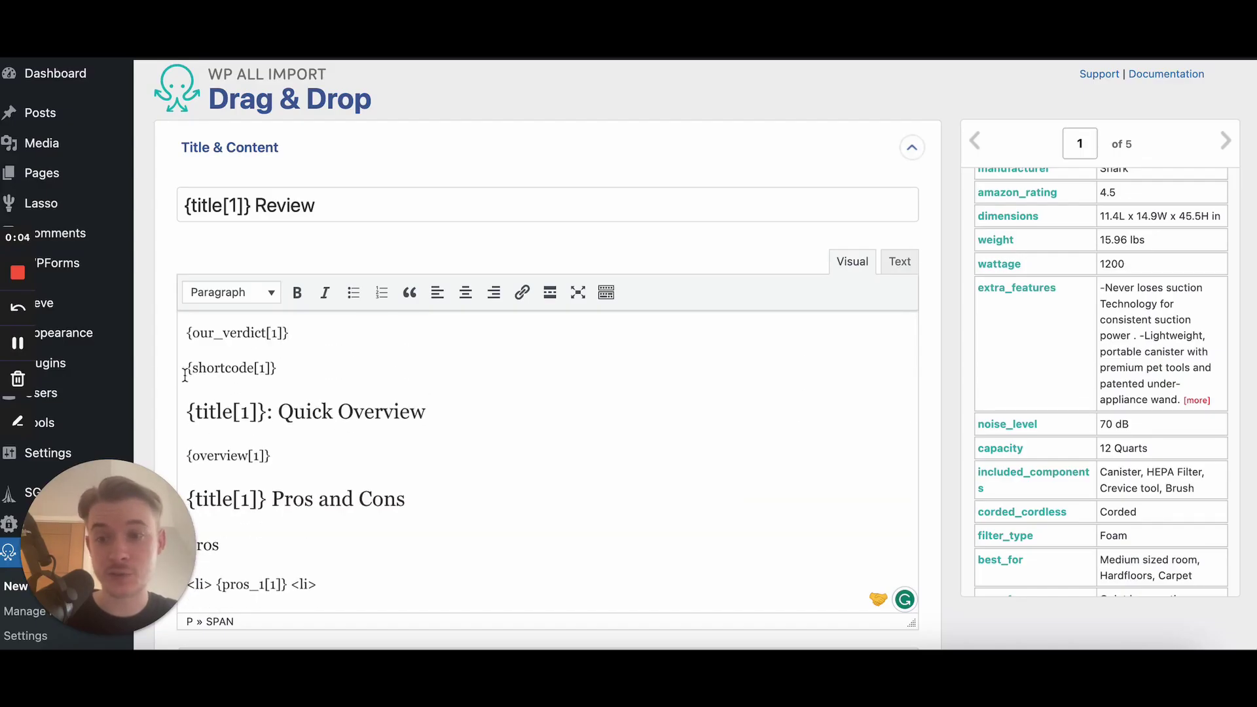
pyautogui.scroll(-2, 949, 236)
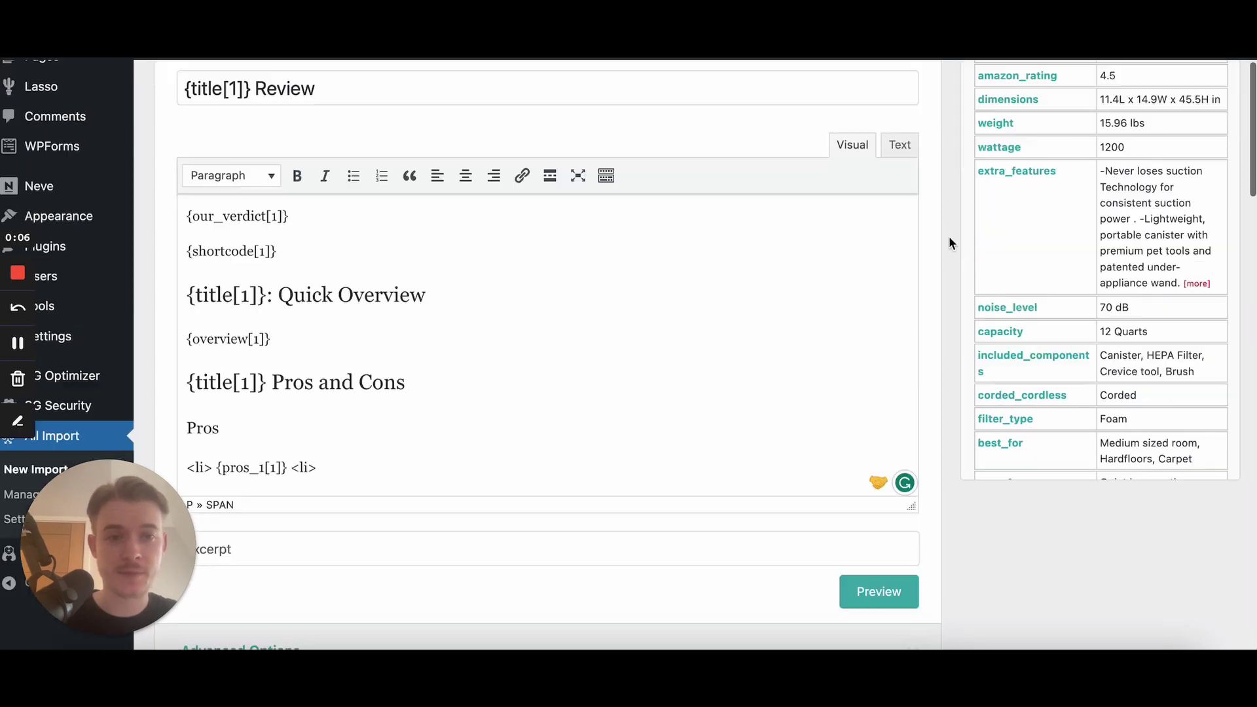
pyautogui.scroll(-5, 949, 236)
pyautogui.scroll(-1, 951, 256)
pyautogui.scroll(-10, 952, 268)
pyautogui.scroll(-5, 953, 269)
pyautogui.scroll(-1, 952, 269)
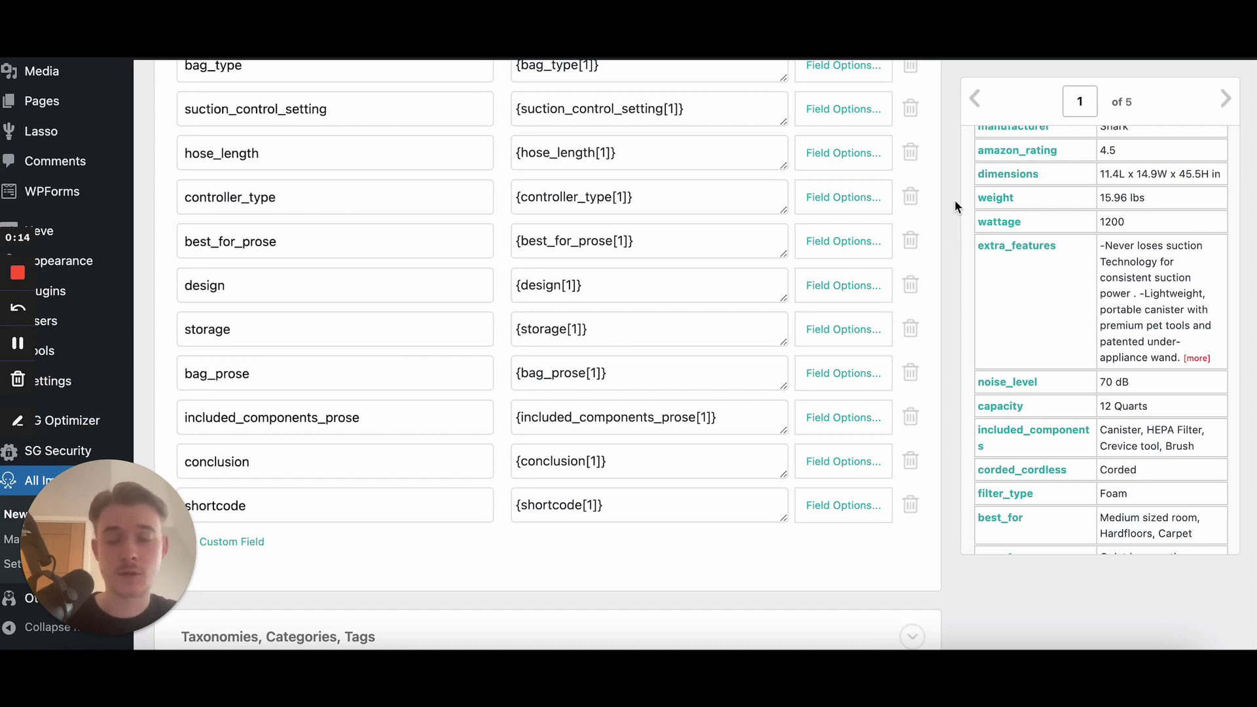
pyautogui.scroll(-2, 955, 195)
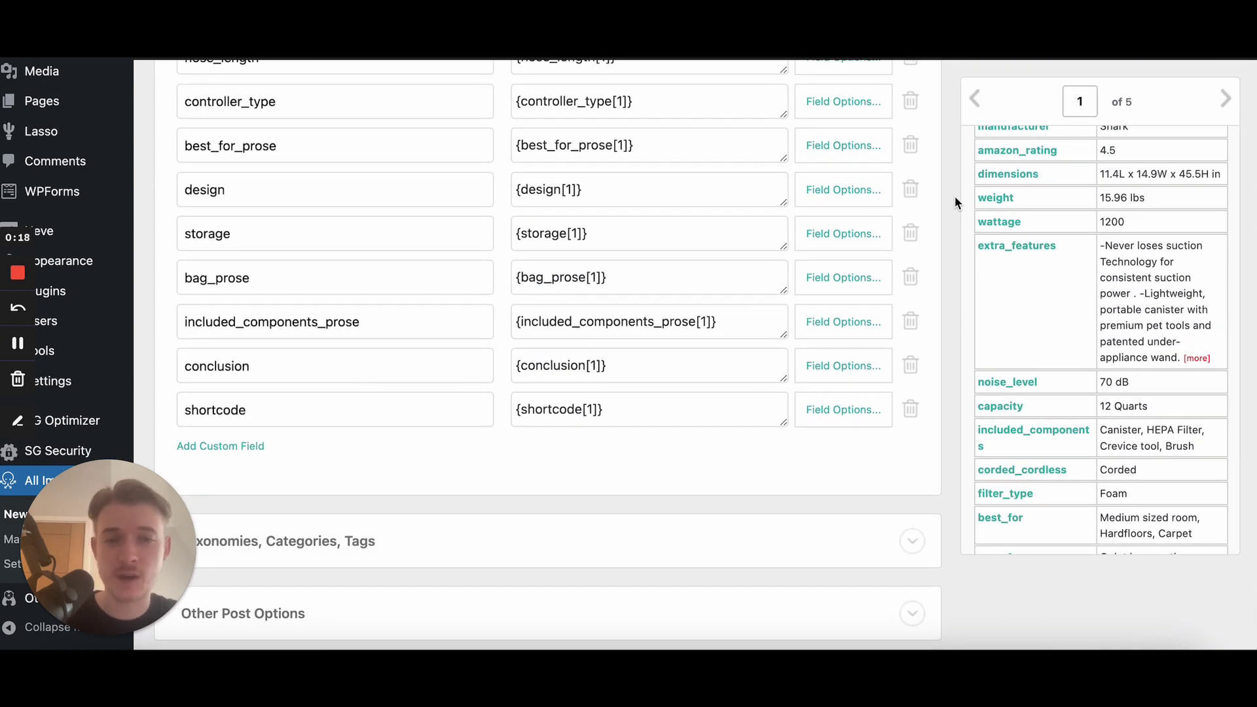
pyautogui.scroll(-1, 955, 195)
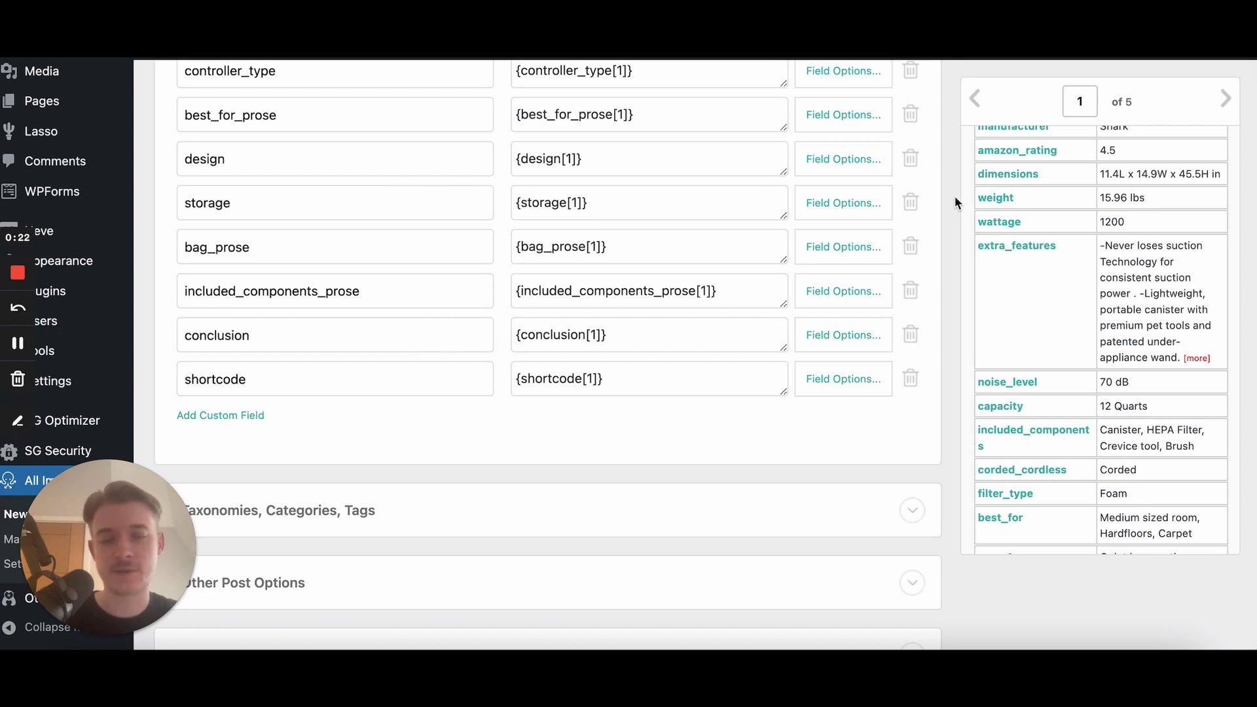
pyautogui.scroll(-2, 955, 195)
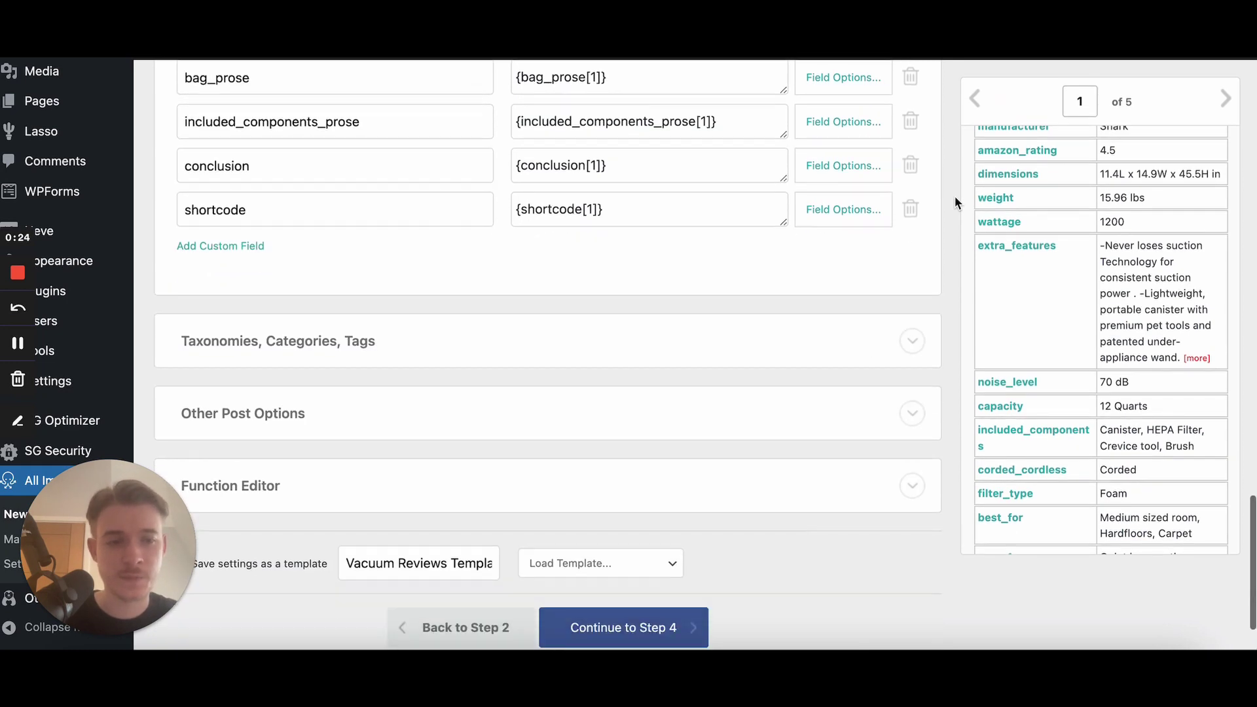
pyautogui.scroll(-3, 955, 195)
# Expand Other Post Options and confirm posts publish using the sheet's slug
pyautogui.click(862, 362)
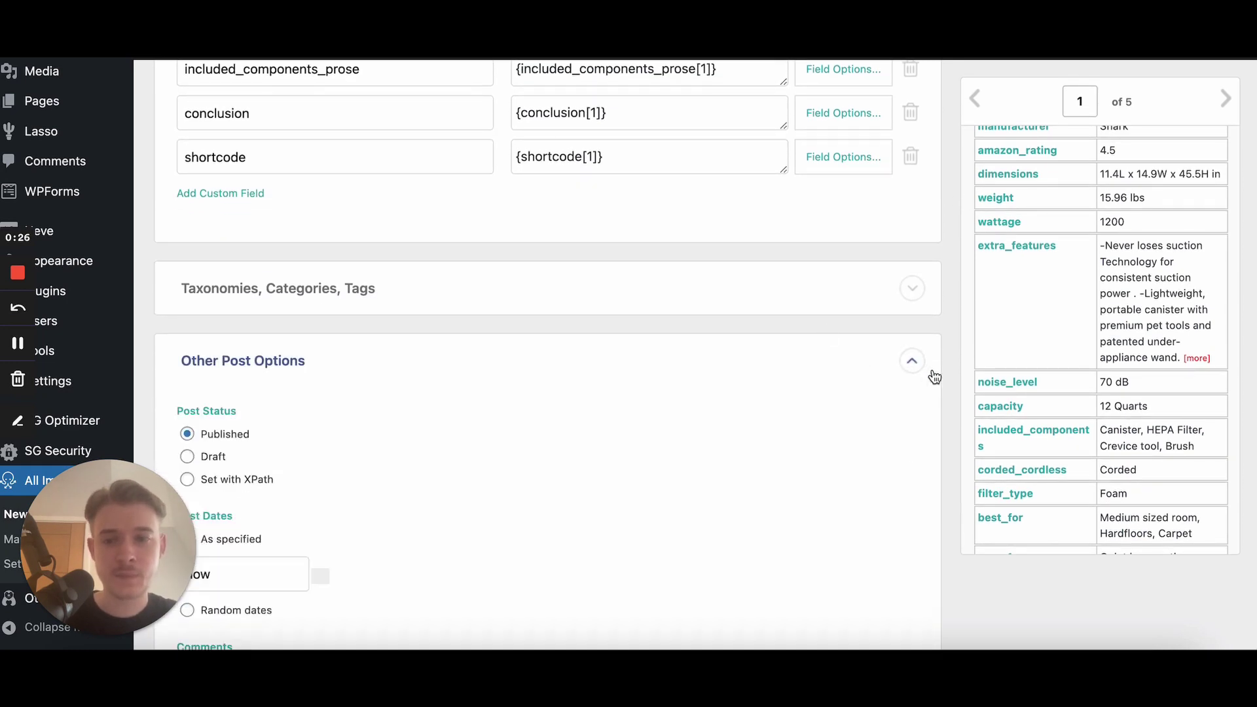
pyautogui.scroll(-2, 933, 373)
pyautogui.scroll(-5, 957, 367)
pyautogui.scroll(-2, 950, 362)
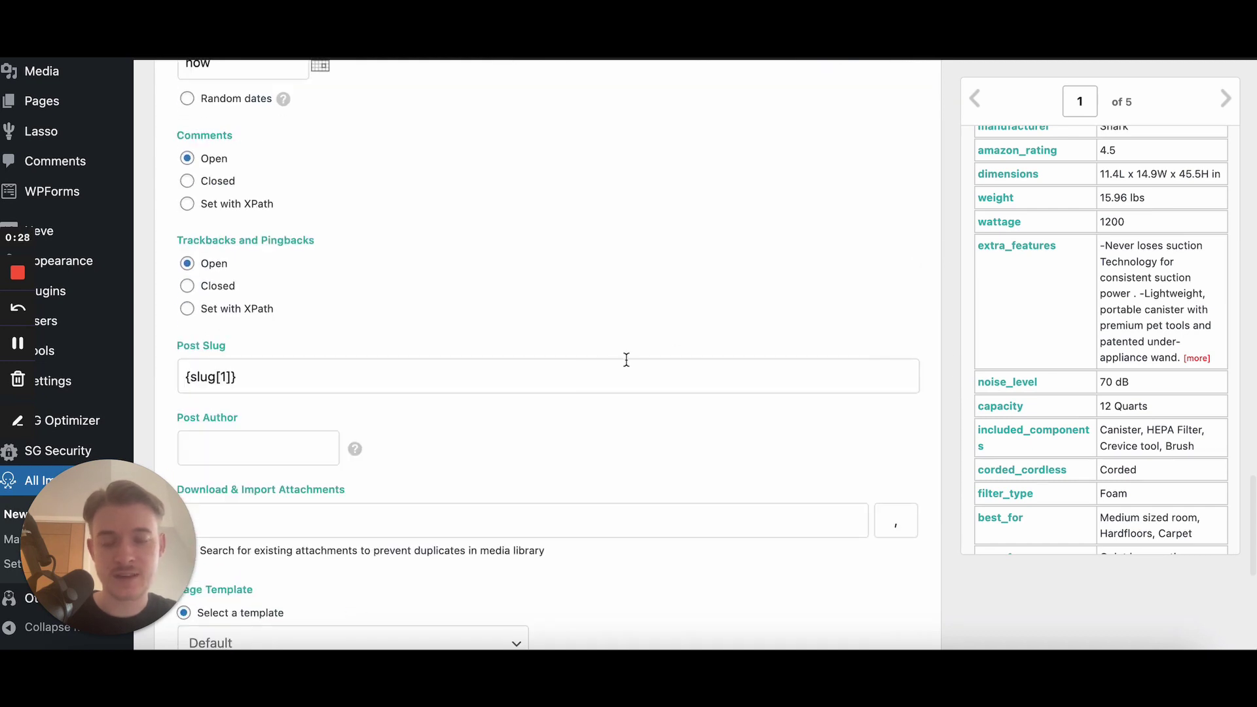
pyautogui.scroll(2, 952, 251)
pyautogui.scroll(6, 952, 251)
pyautogui.scroll(10, 952, 251)
pyautogui.scroll(1, 954, 234)
pyautogui.scroll(-10, 954, 234)
pyautogui.scroll(-8, 917, 362)
pyautogui.scroll(-4, 917, 371)
pyautogui.scroll(-2, 917, 371)
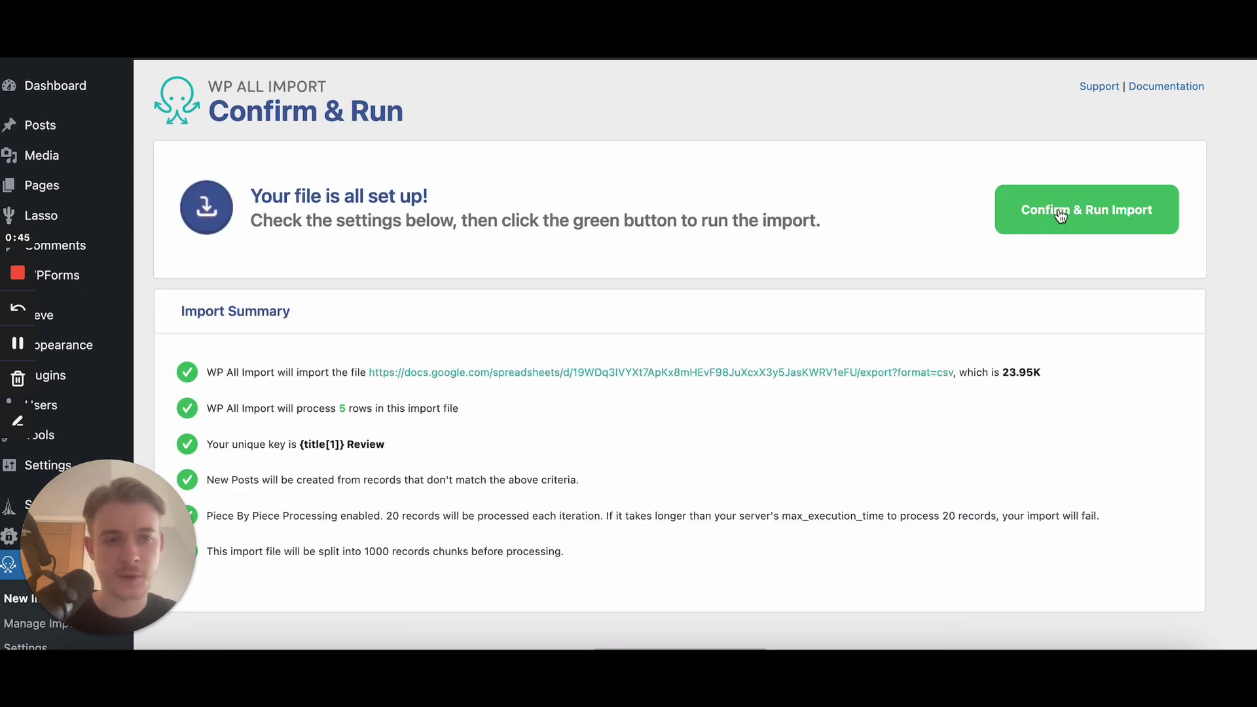
# Confirm and run the import of the five vacuum review rows
pyautogui.click(1061, 214)
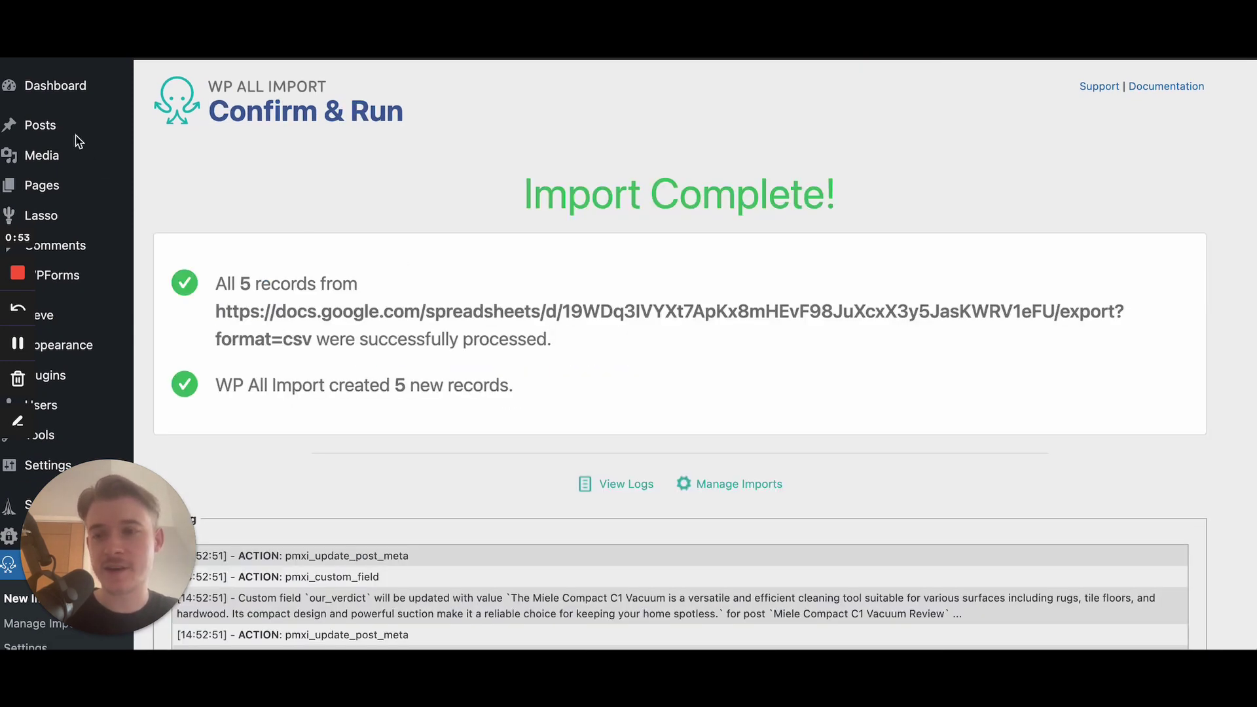
pyautogui.moveTo(39, 125)
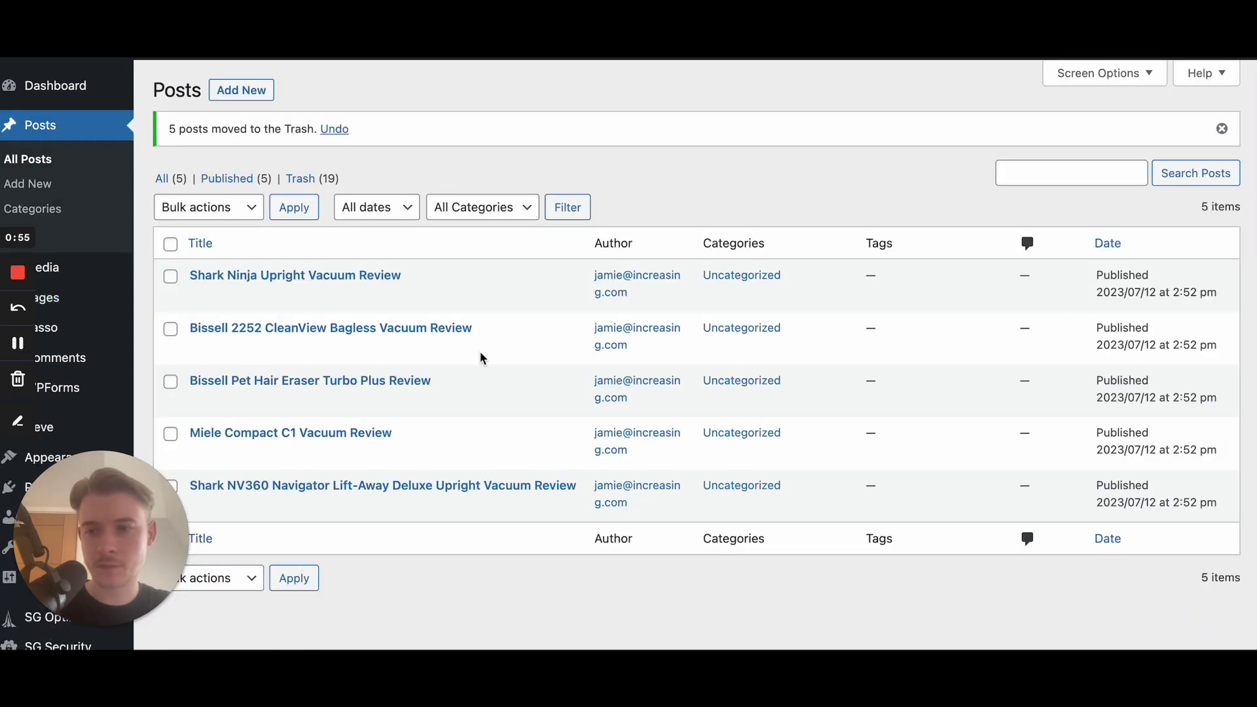
# Open the Bissell Pet Hair Eraser Turbo Plus Review post and scroll to its lasso shortcode
pyautogui.scroll(-1, 481, 357)
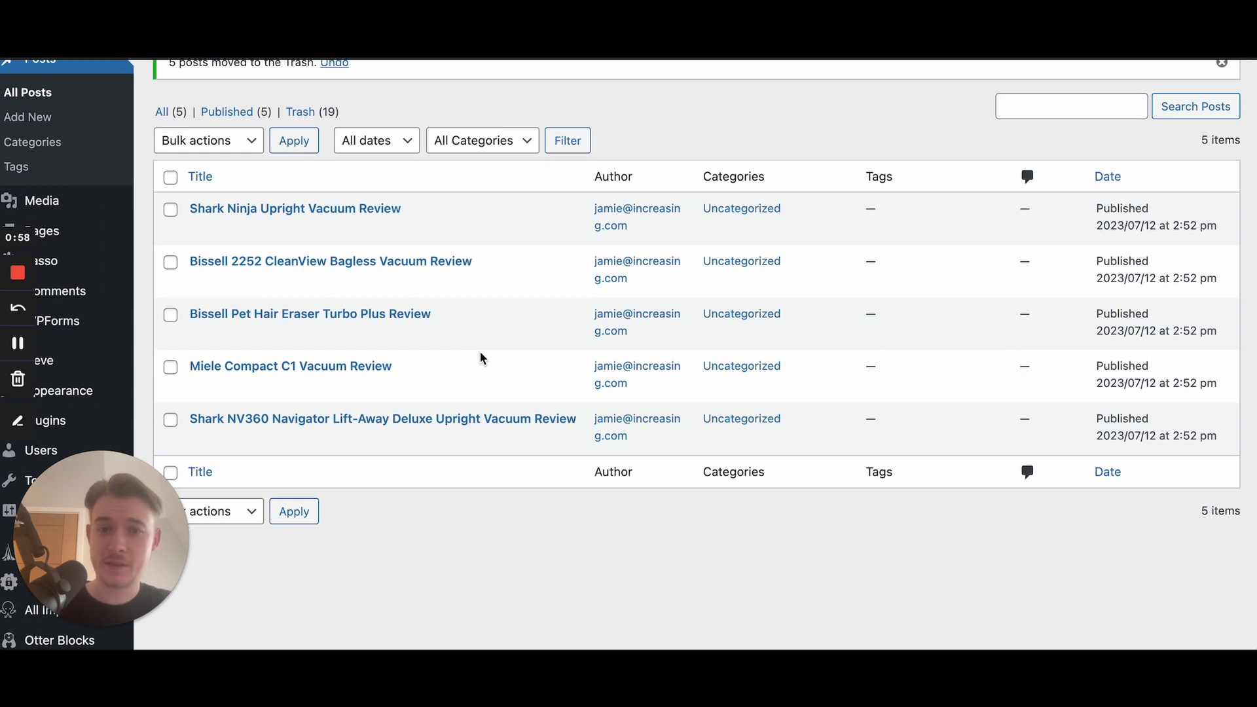
pyautogui.click(390, 317)
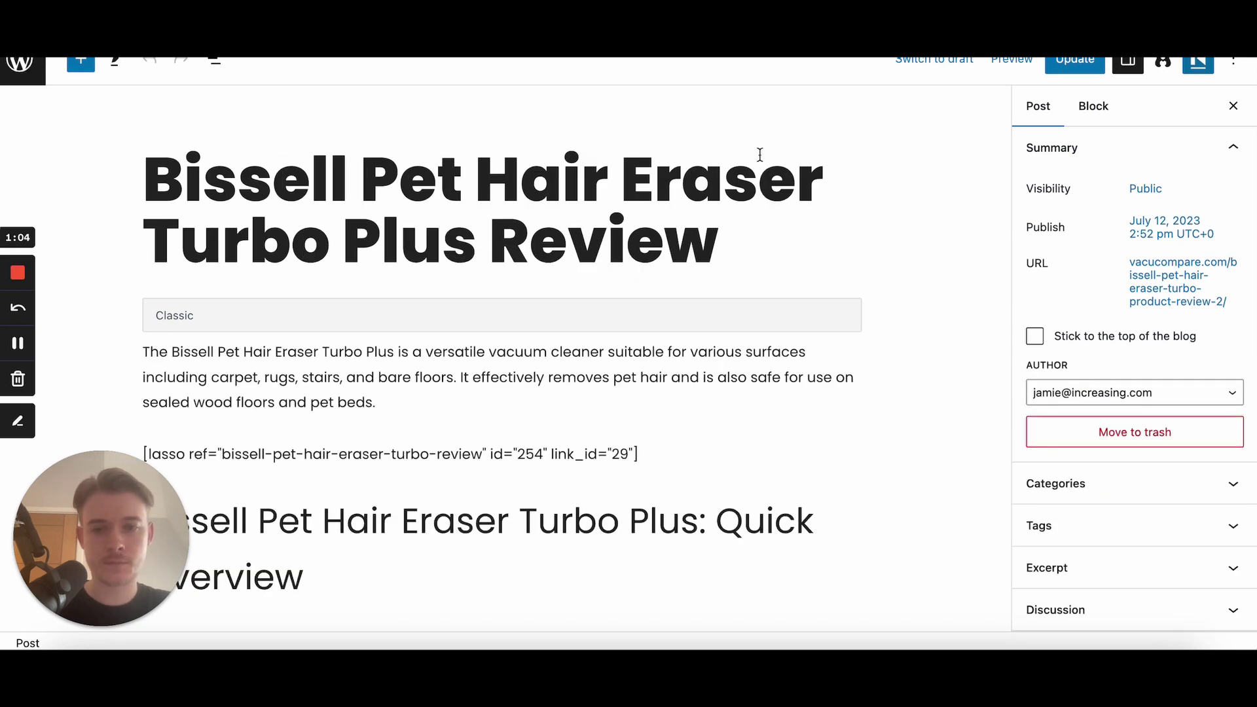
pyautogui.scroll(-1, 686, 262)
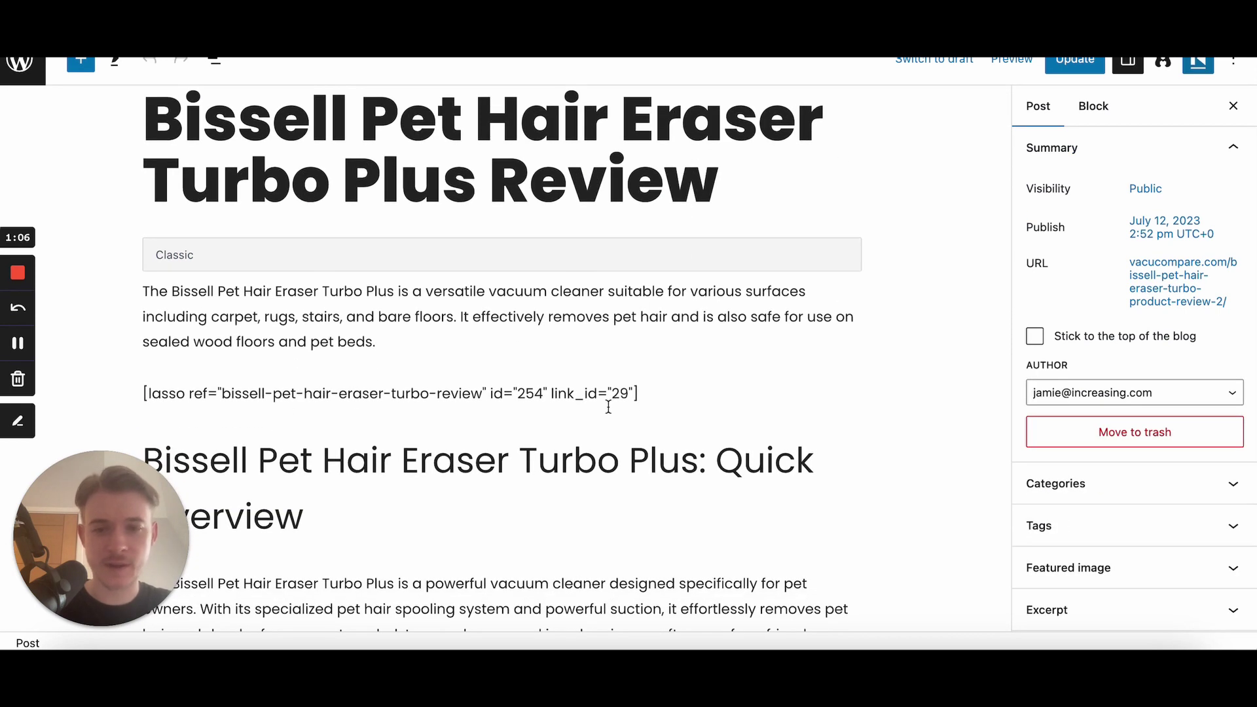
pyautogui.scroll(-10, 609, 407)
pyautogui.scroll(12, 609, 406)
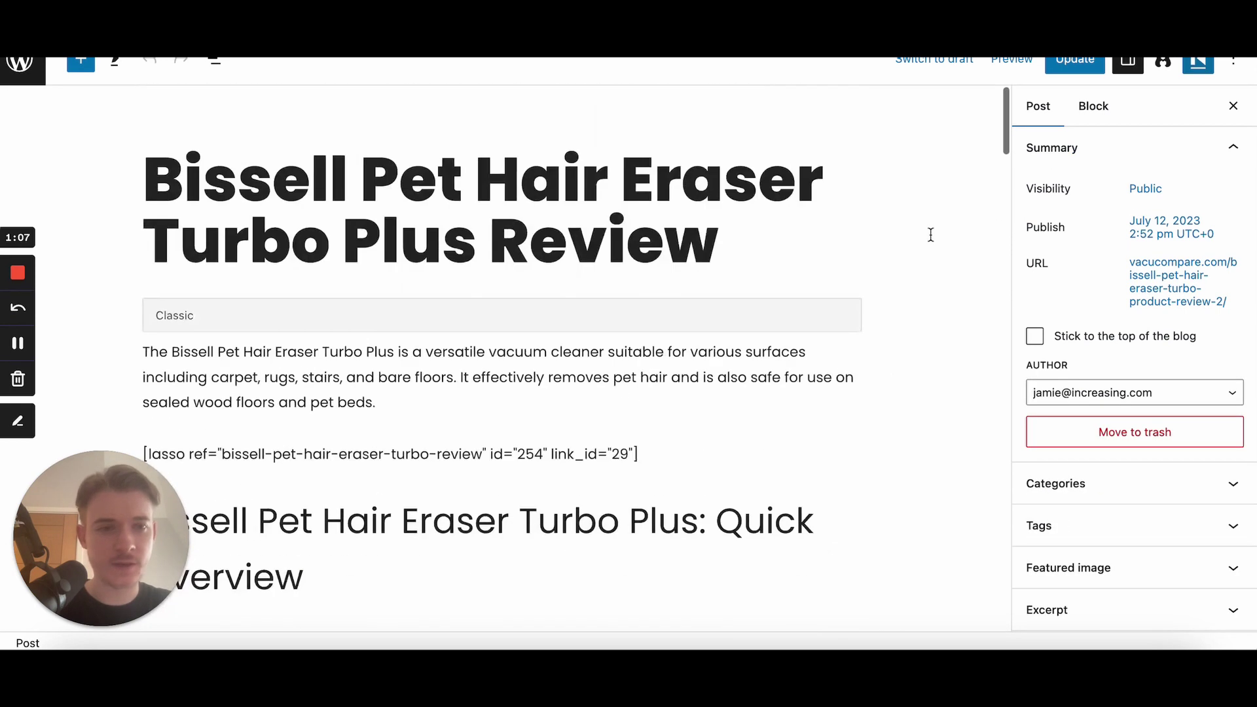
# View the live Bissell Pet Hair Eraser review and inspect its rendered Lasso product box
pyautogui.click(1013, 68)
pyautogui.click(1149, 302)
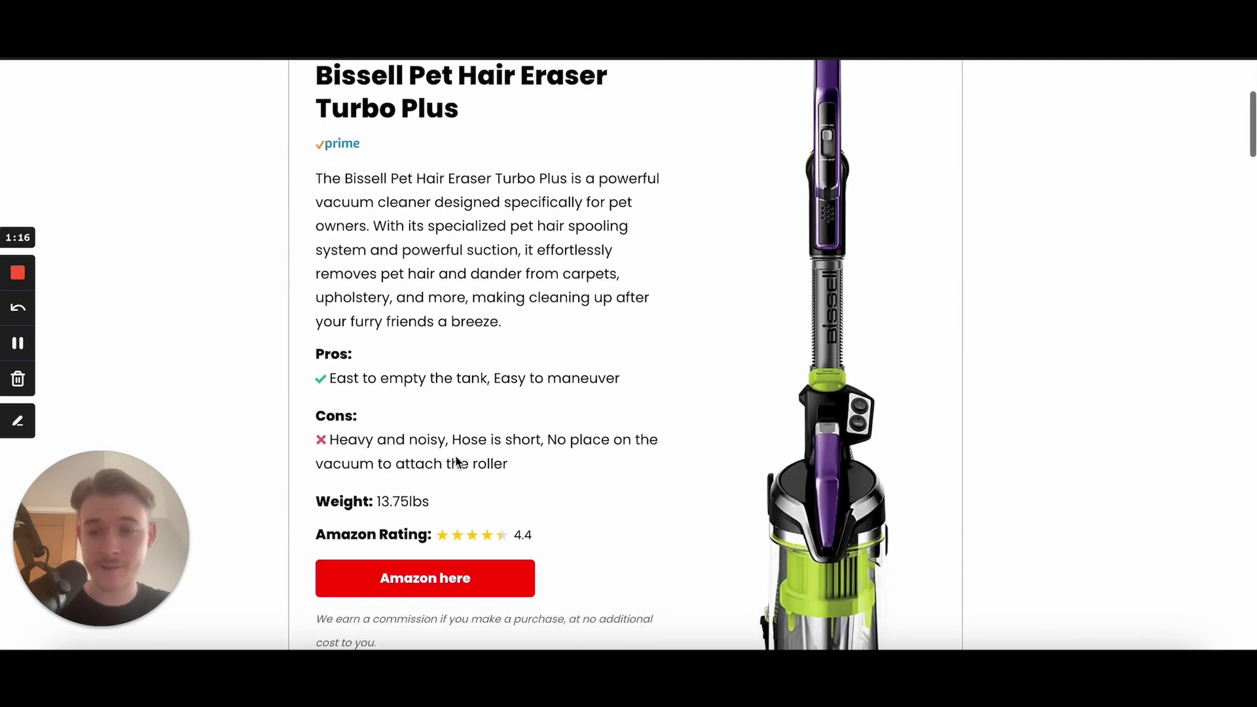
pyautogui.scroll(-2, 642, 422)
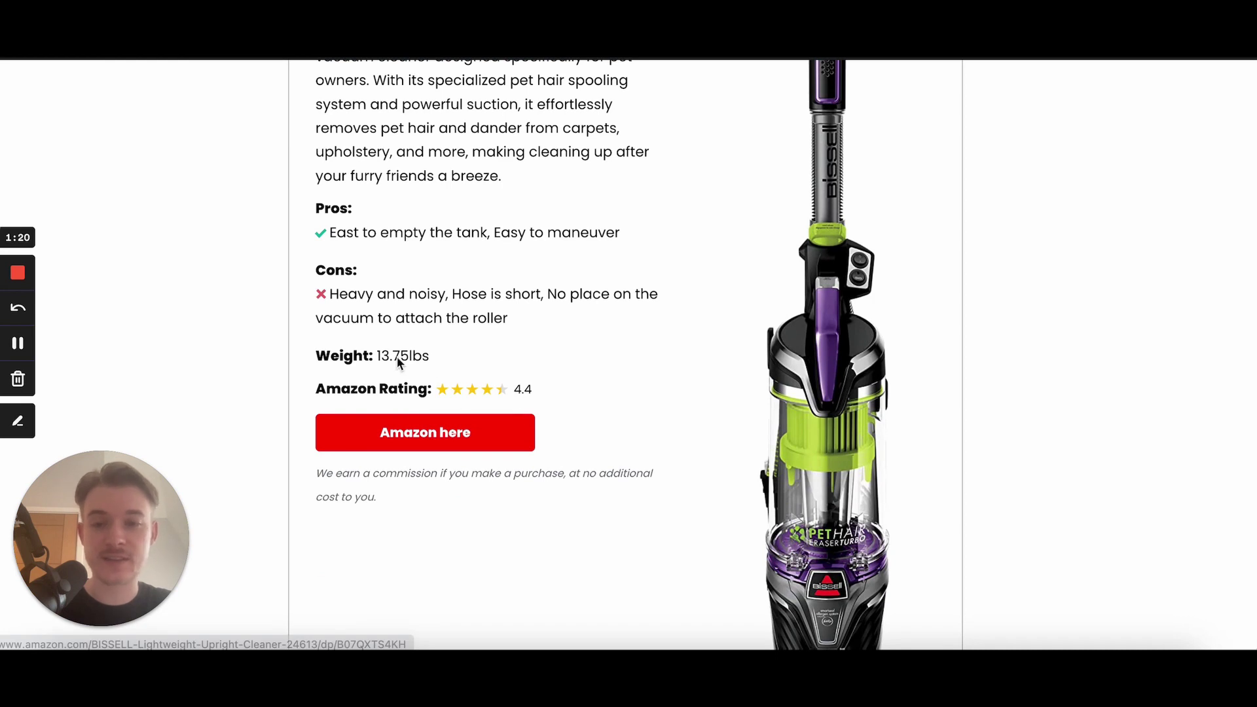
pyautogui.scroll(2, 400, 347)
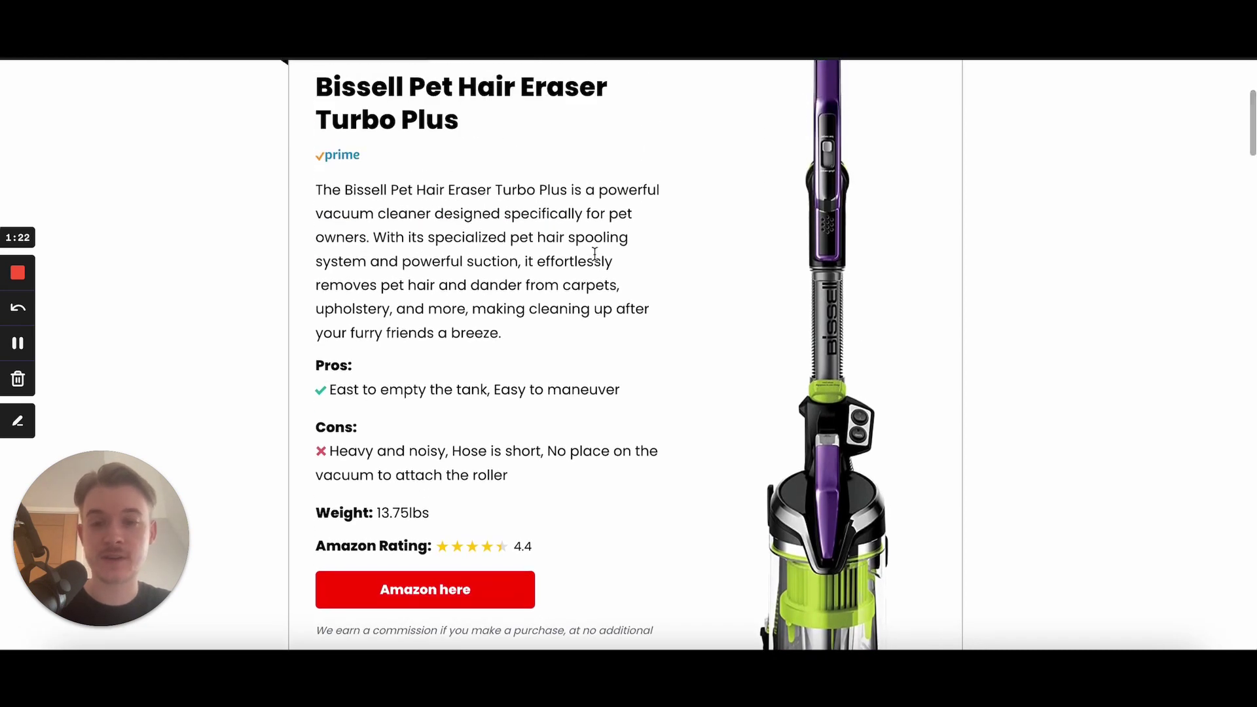
pyautogui.scroll(1, 550, 230)
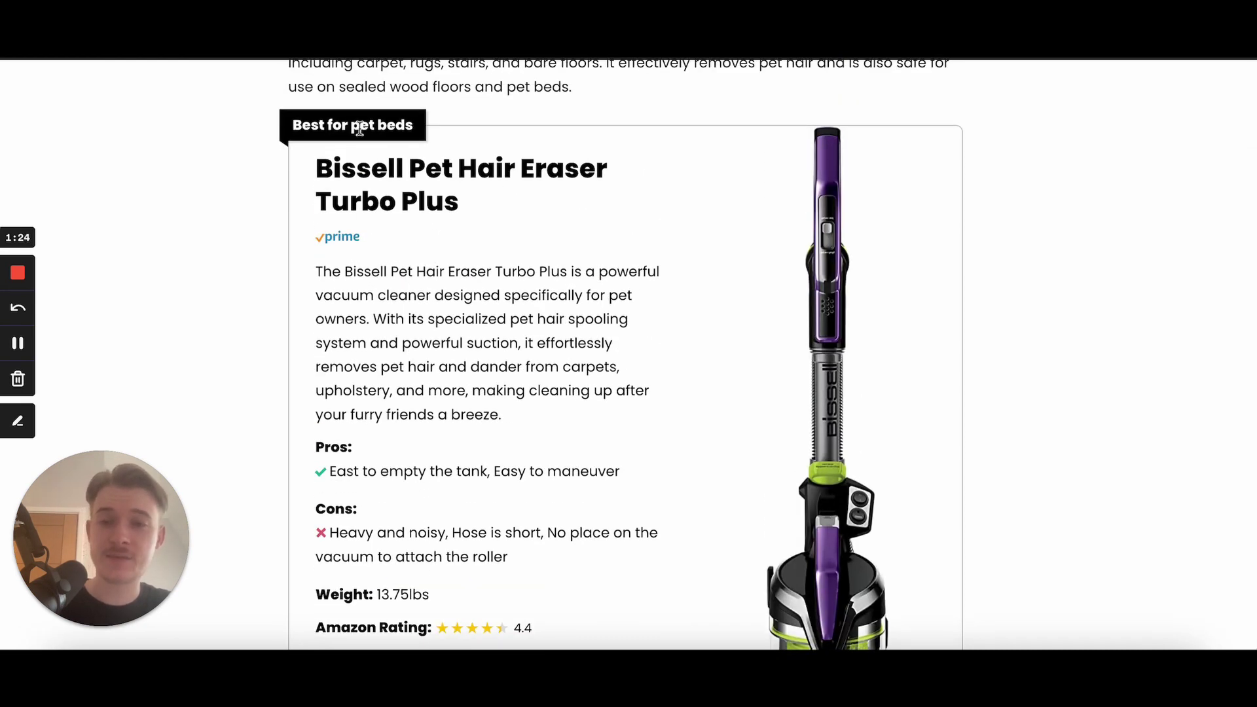
pyautogui.scroll(-2, 825, 315)
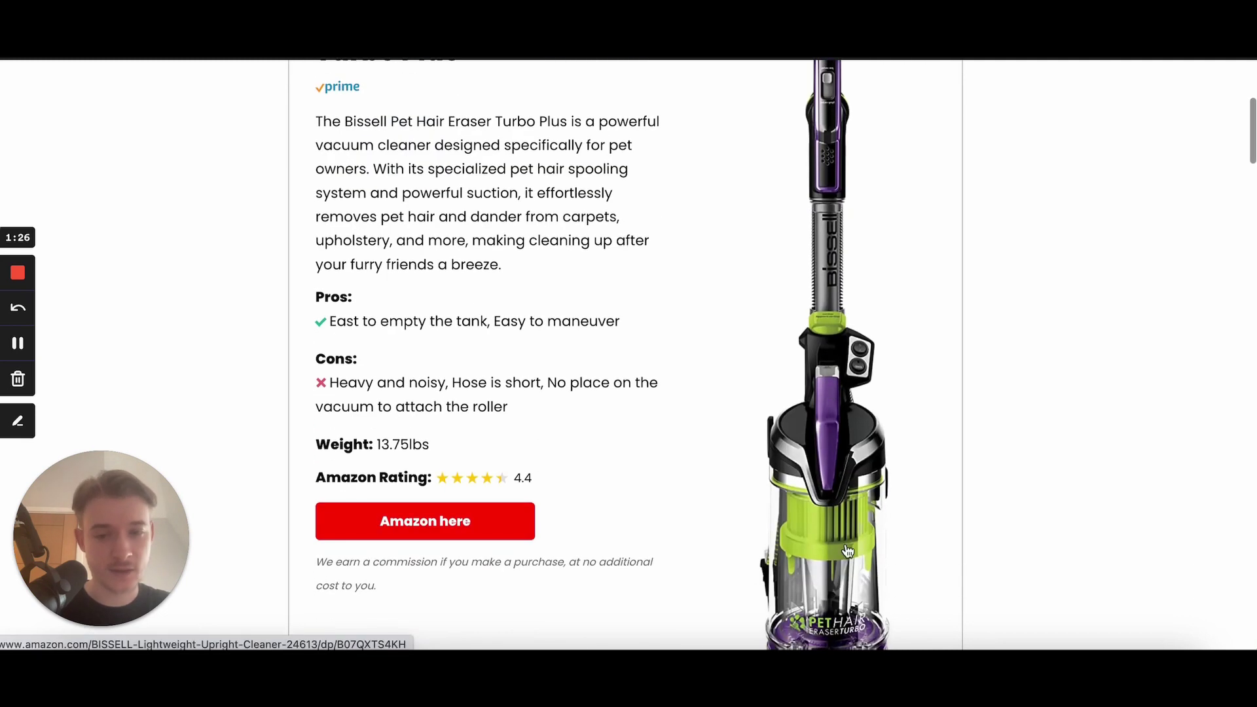
pyautogui.scroll(-4, 827, 340)
pyautogui.scroll(-6, 830, 392)
pyautogui.scroll(-2, 834, 431)
pyautogui.scroll(-1, 833, 434)
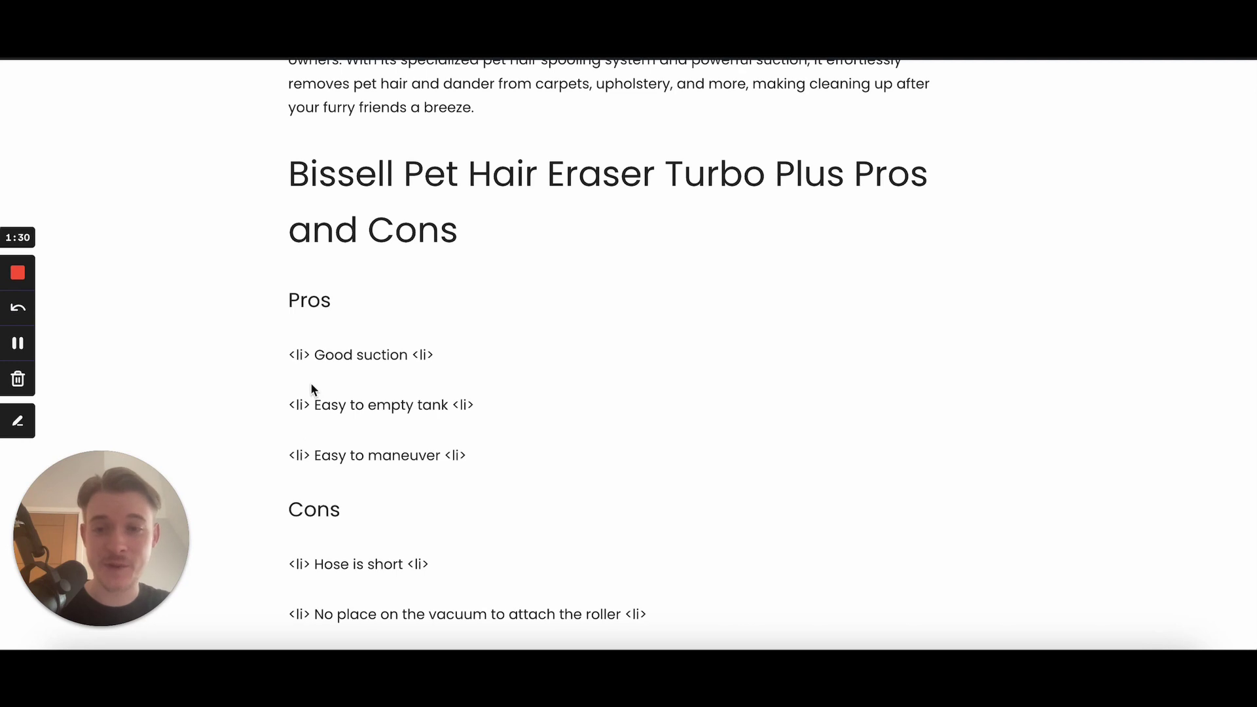
# Scroll through the post's specs table and imported prose sections to verify them
pyautogui.scroll(3, 520, 373)
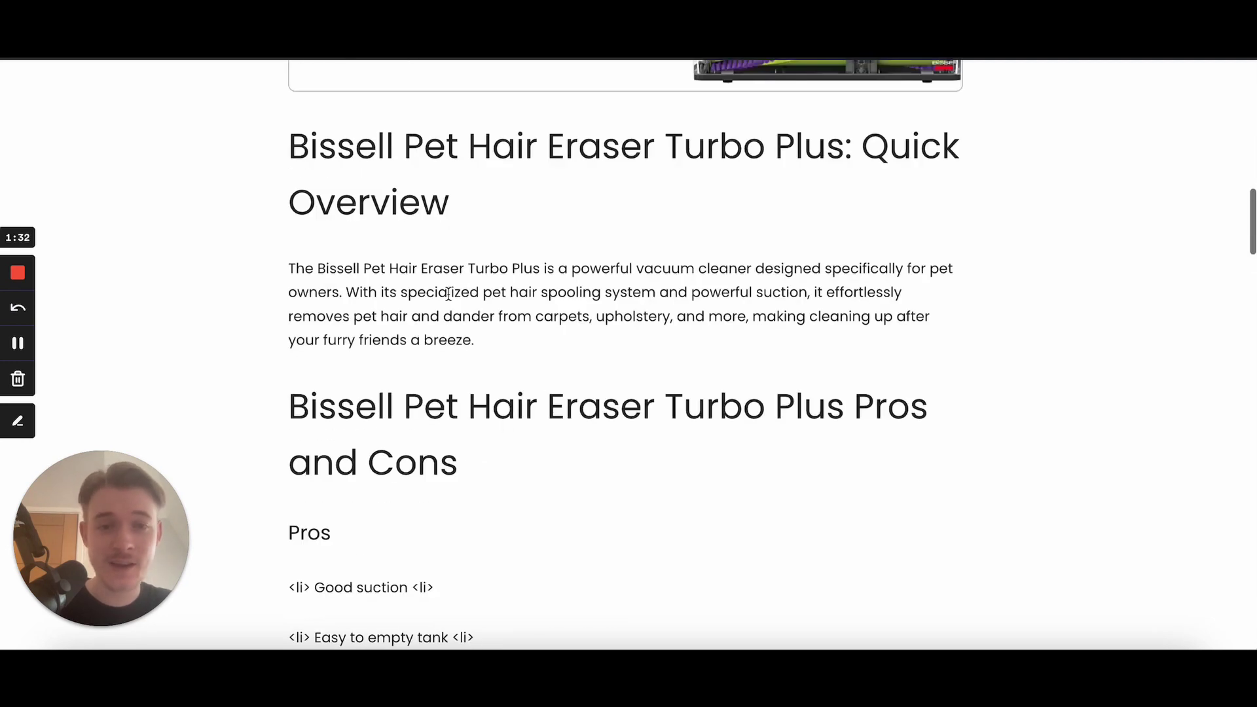
pyautogui.scroll(5, 504, 419)
pyautogui.scroll(4, 648, 446)
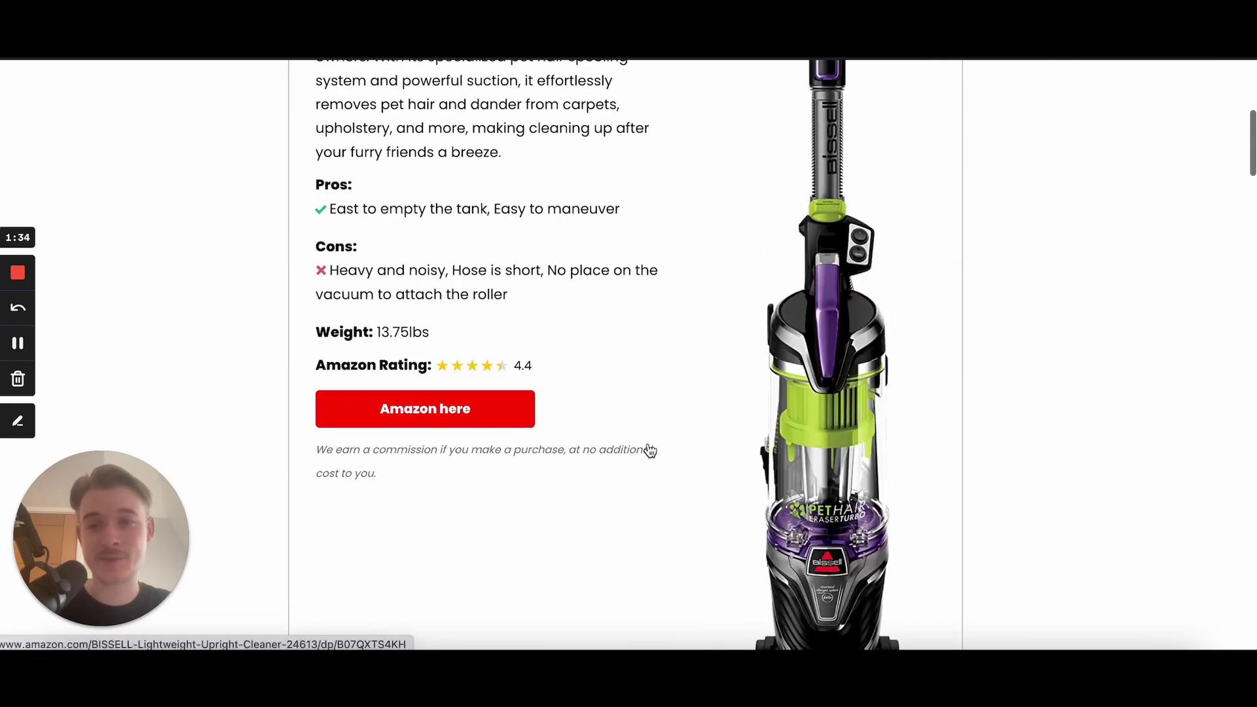
pyautogui.scroll(-5, 796, 473)
pyautogui.scroll(-5, 796, 472)
pyautogui.scroll(-3, 795, 472)
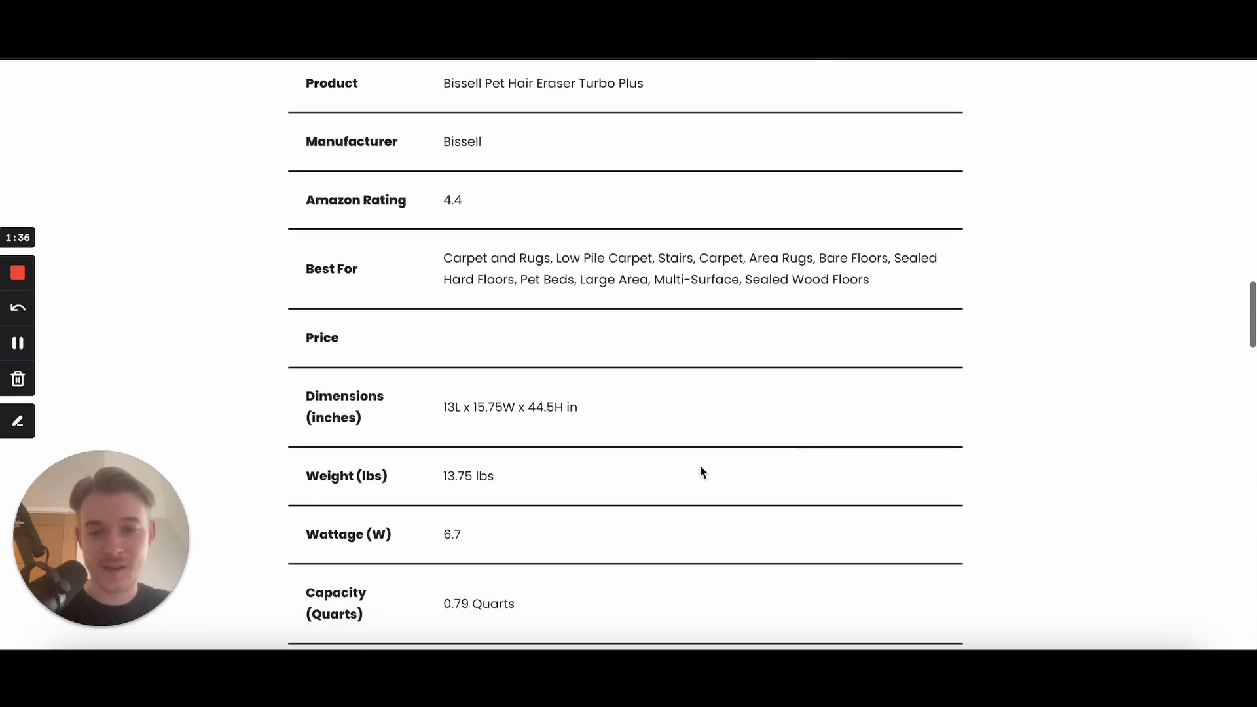
pyautogui.scroll(-5, 701, 466)
pyautogui.scroll(-2, 700, 466)
pyautogui.scroll(-4, 700, 466)
pyautogui.scroll(-3, 701, 467)
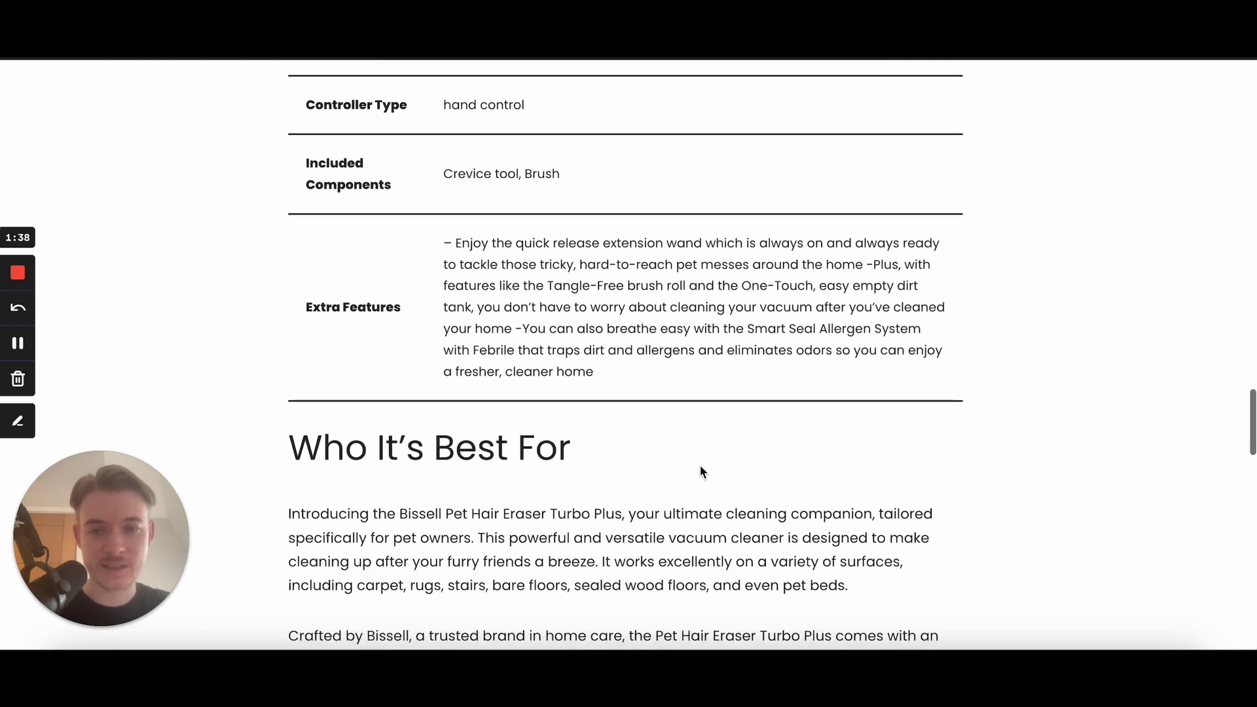
pyautogui.scroll(-10, 701, 466)
pyautogui.scroll(-3, 701, 468)
pyautogui.scroll(-5, 698, 466)
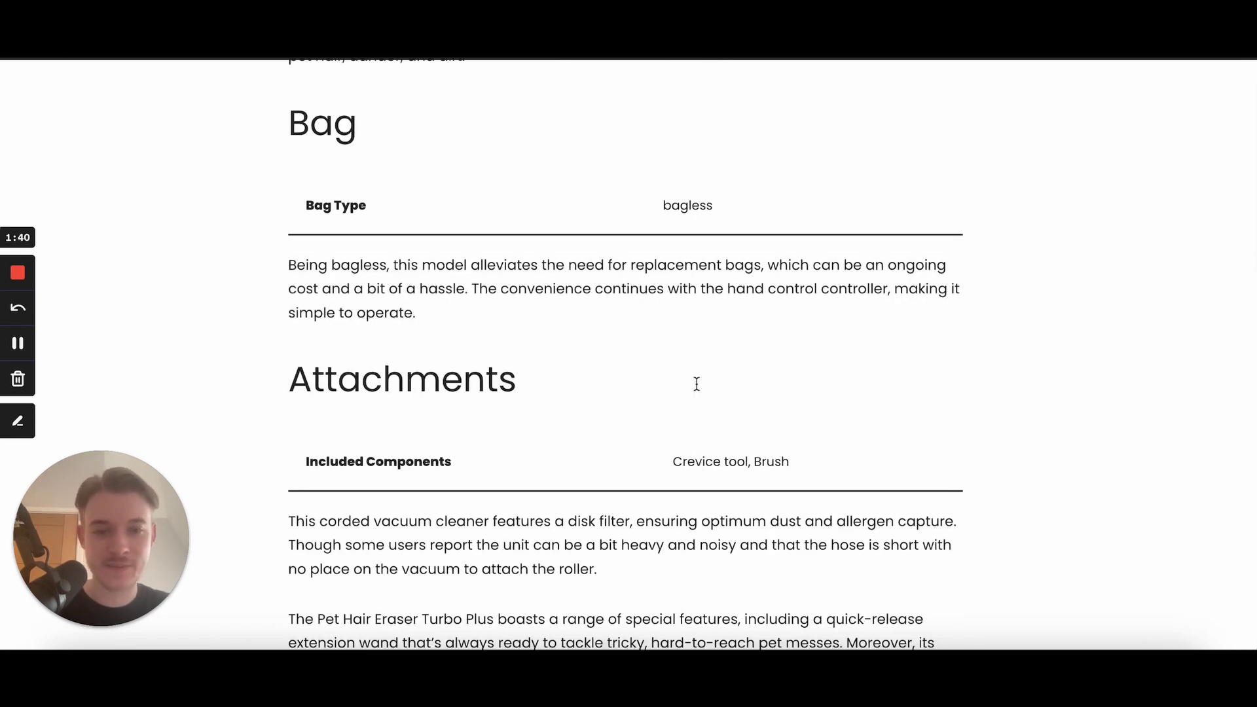
pyautogui.scroll(-8, 463, 416)
pyautogui.scroll(-3, 463, 415)
pyautogui.scroll(10, 463, 418)
pyautogui.scroll(15, 465, 421)
pyautogui.scroll(8, 465, 423)
pyautogui.scroll(7, 465, 418)
pyautogui.scroll(4, 465, 418)
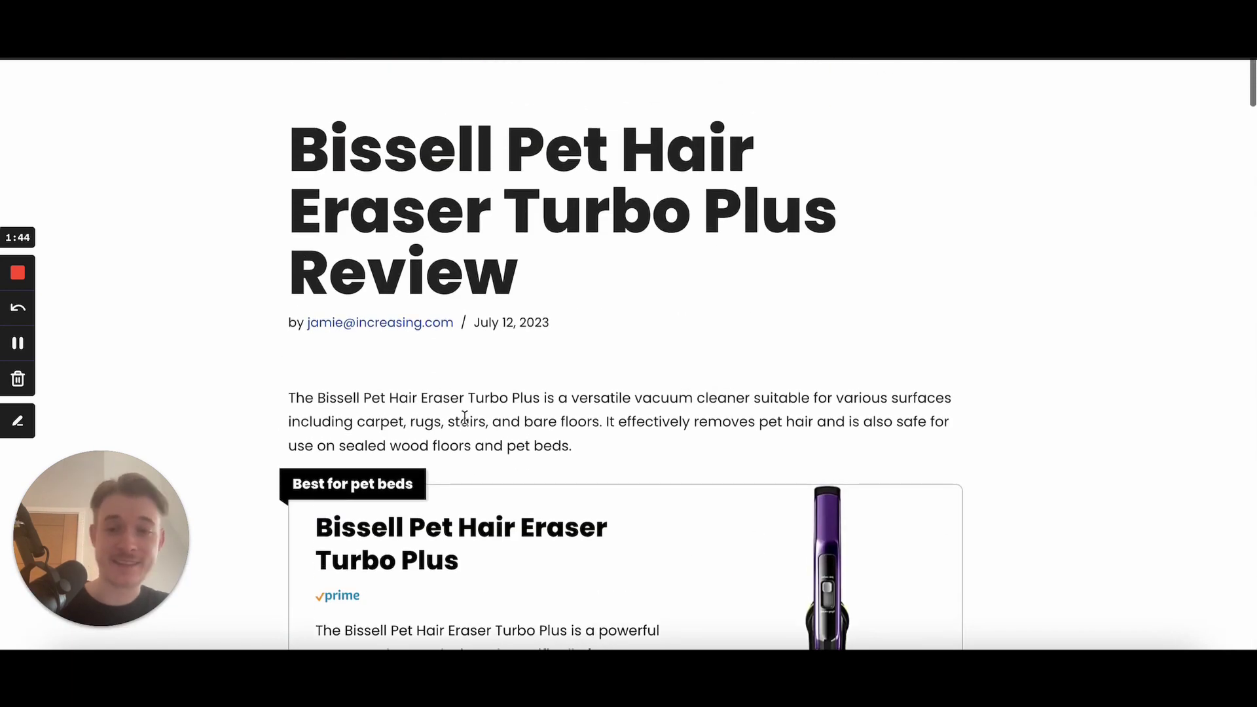
pyautogui.scroll(2, 464, 418)
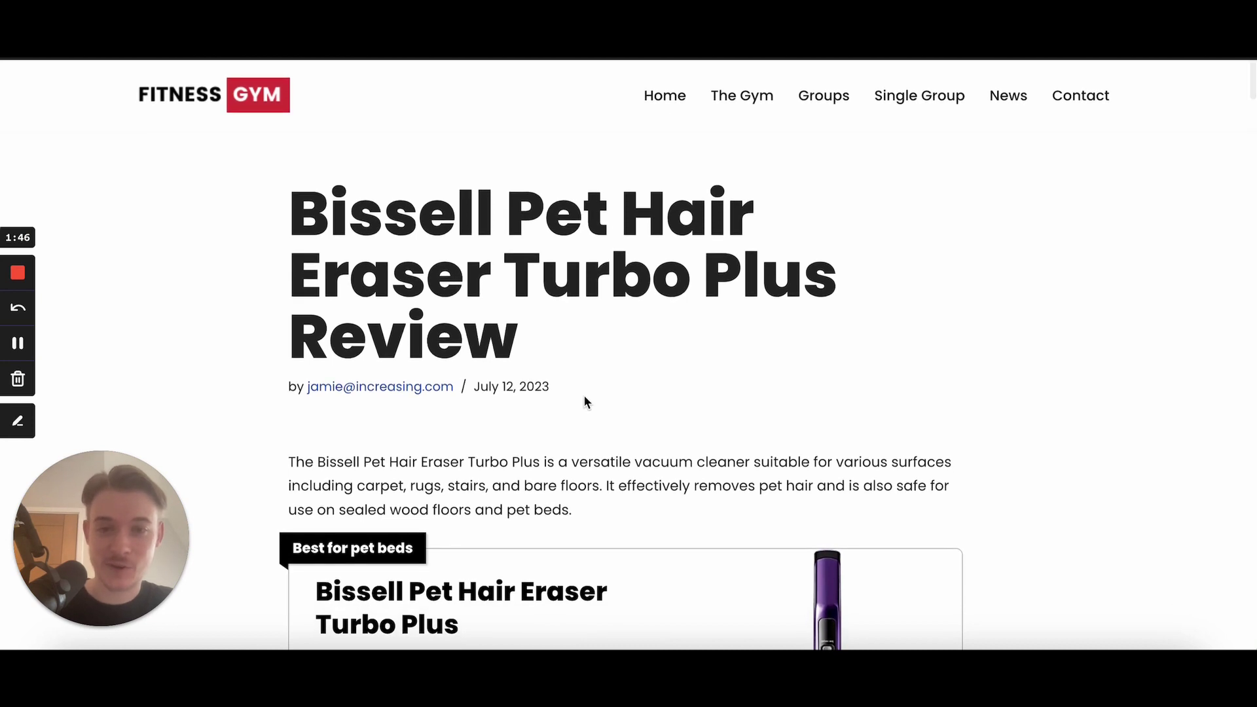
pyautogui.scroll(-2, 583, 401)
pyautogui.scroll(-2, 584, 395)
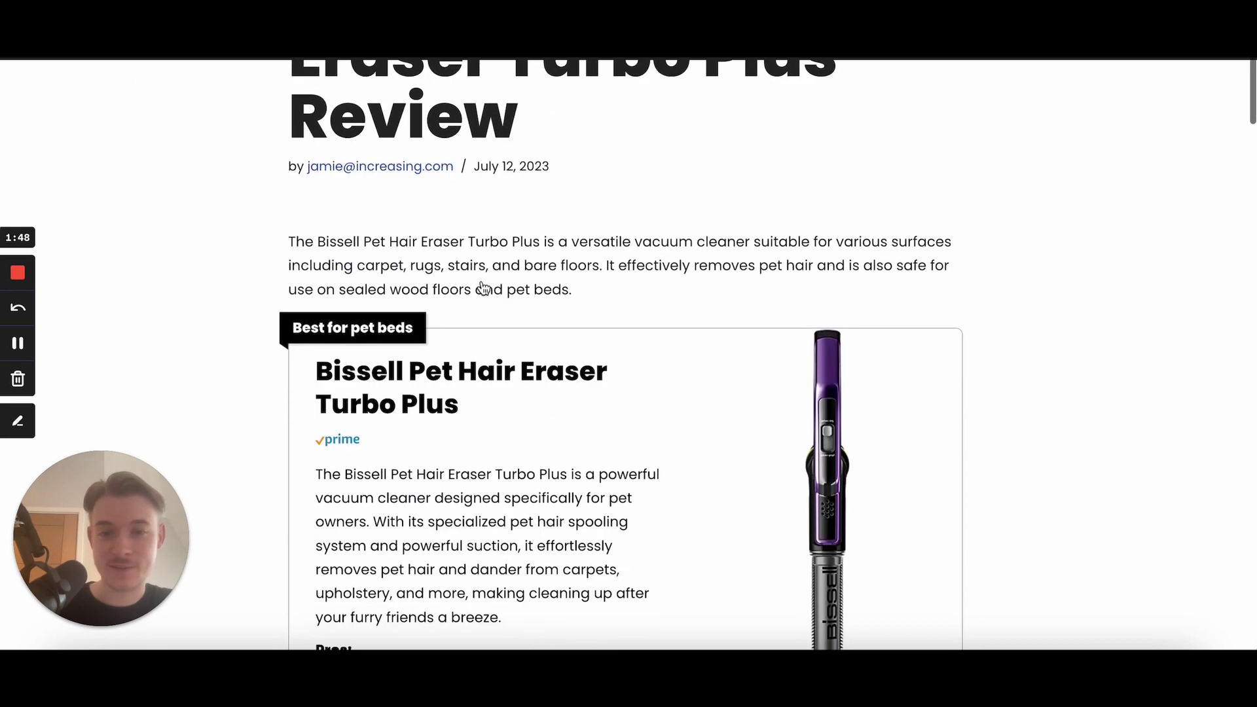
pyautogui.moveTo(289, 241)
pyautogui.mouseDown()
pyautogui.moveTo(602, 276)
pyautogui.moveTo(594, 287)
pyautogui.mouseUp()
pyautogui.click(594, 291)
pyautogui.scroll(3, 592, 288)
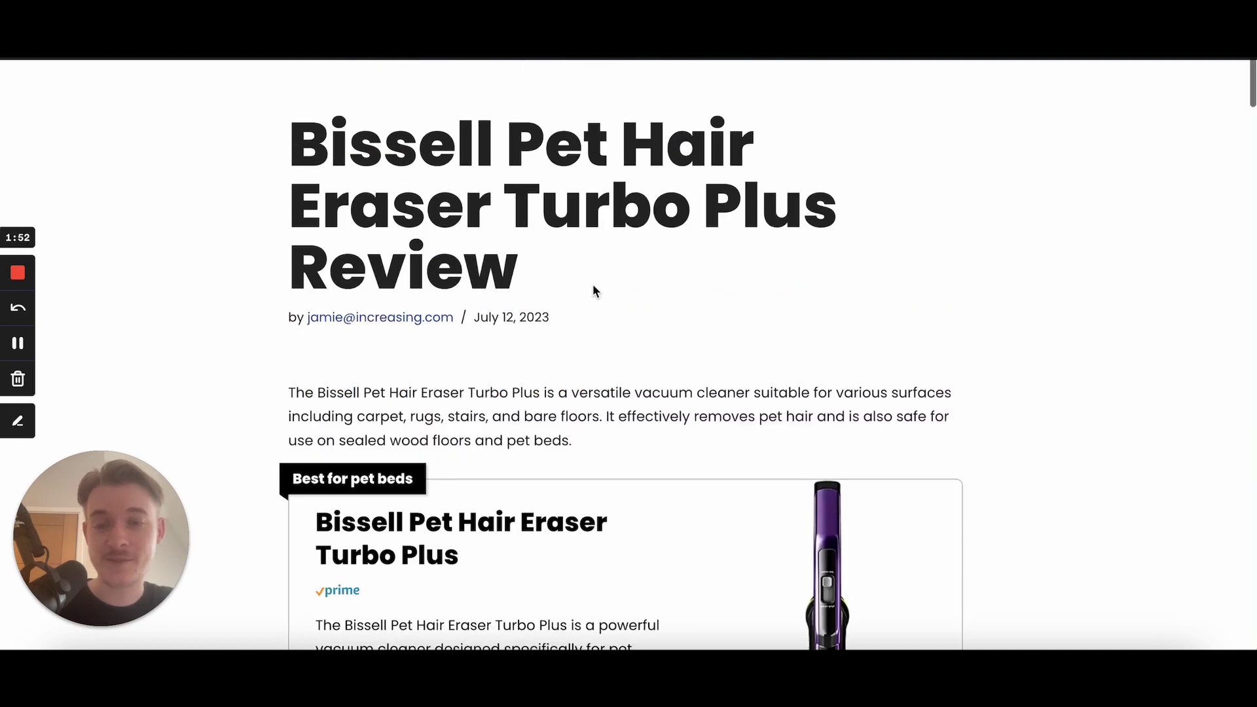
pyautogui.scroll(-8, 681, 394)
pyautogui.scroll(-2, 681, 394)
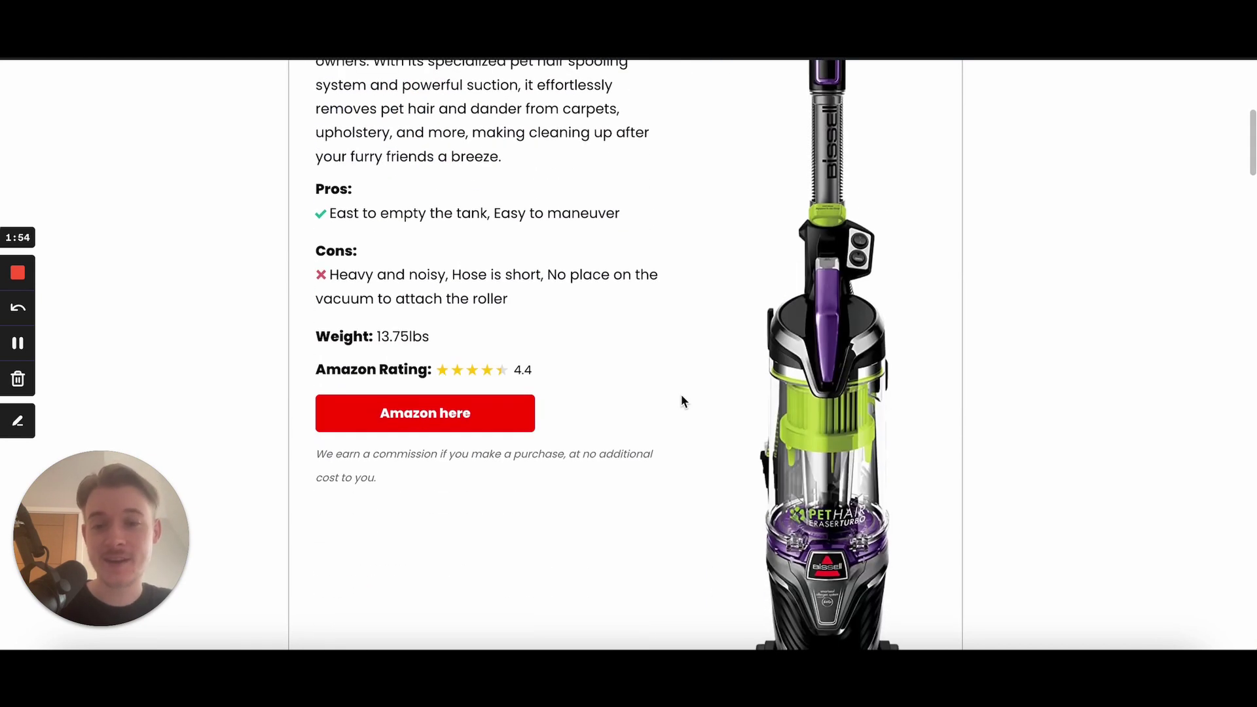
pyautogui.scroll(2, 595, 280)
pyautogui.scroll(3, 595, 280)
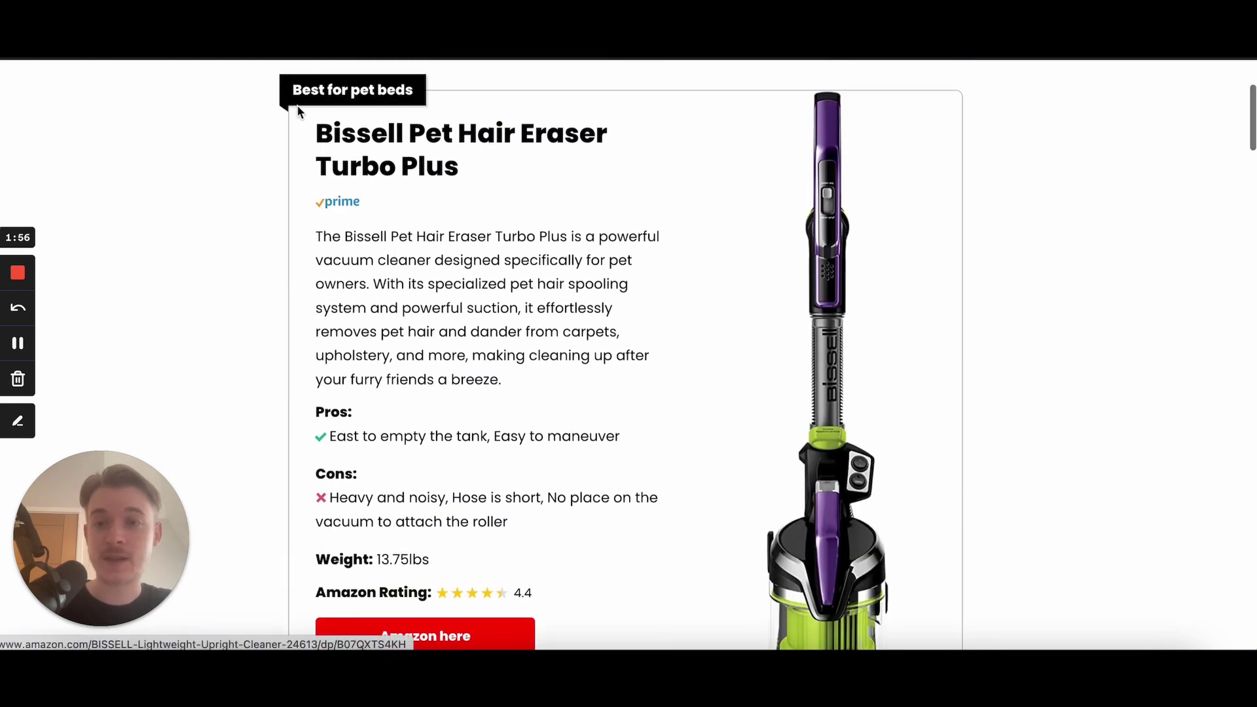
pyautogui.scroll(-3, 669, 405)
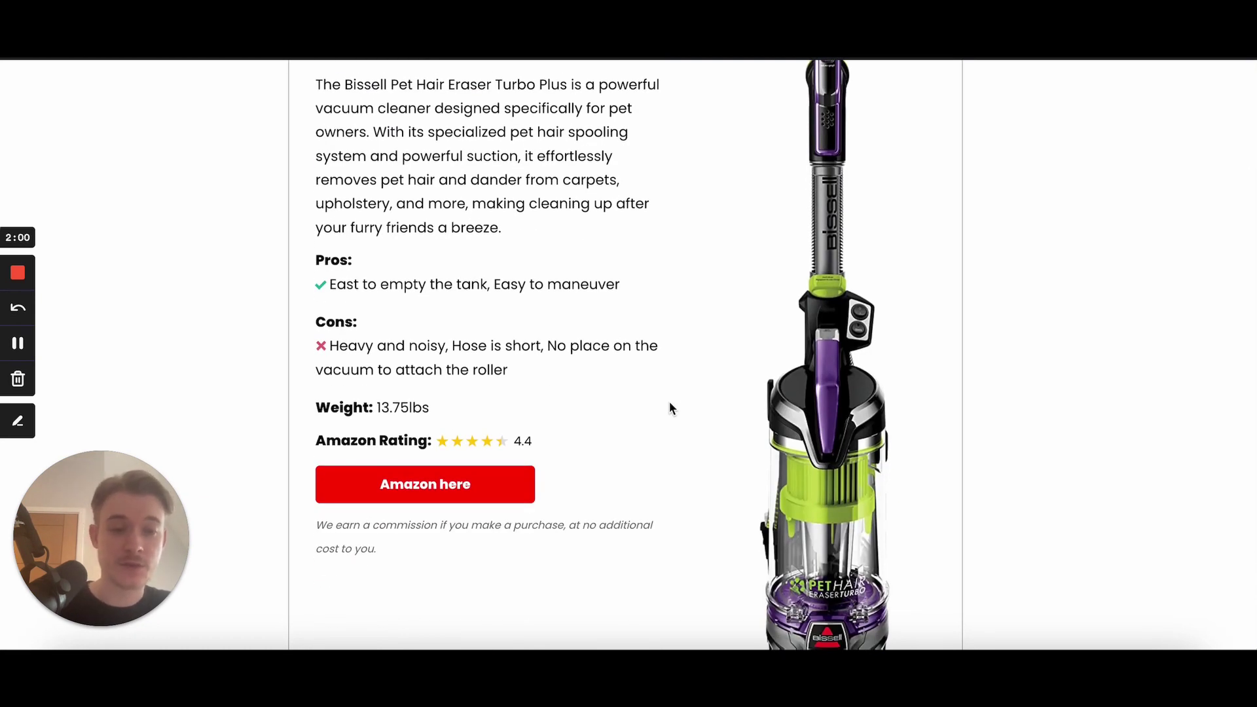
pyautogui.scroll(1, 669, 403)
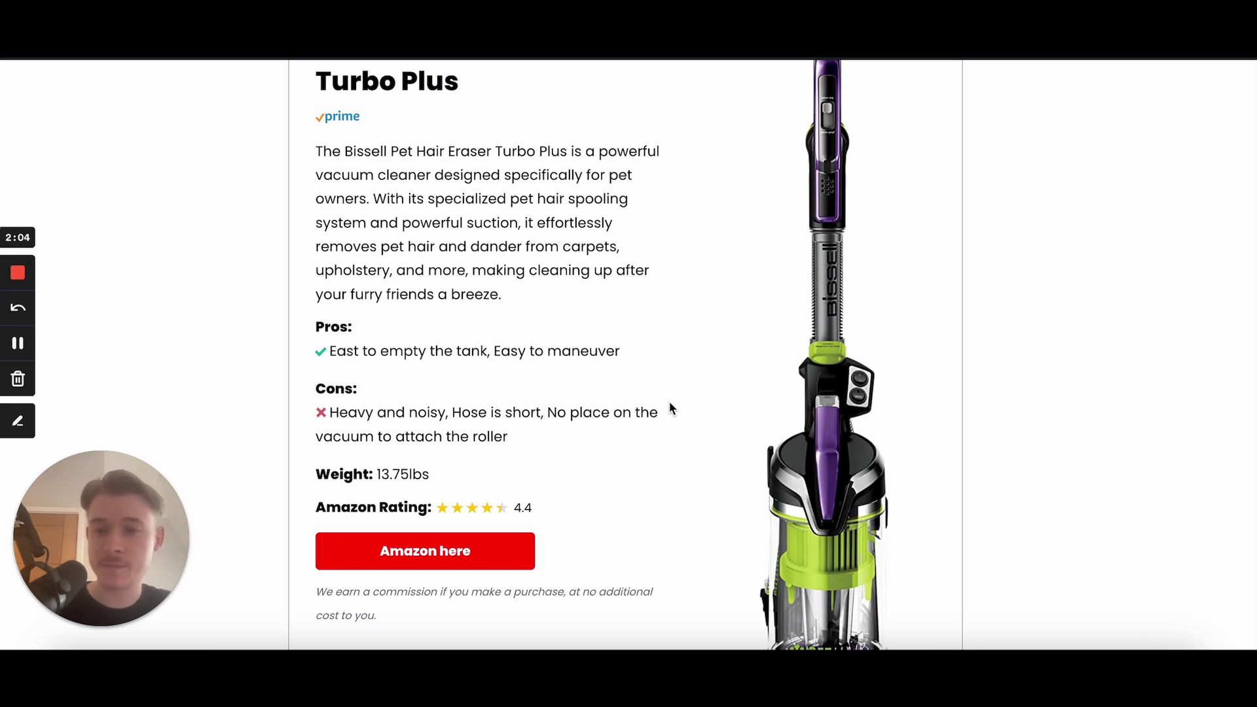
pyautogui.scroll(2, 670, 406)
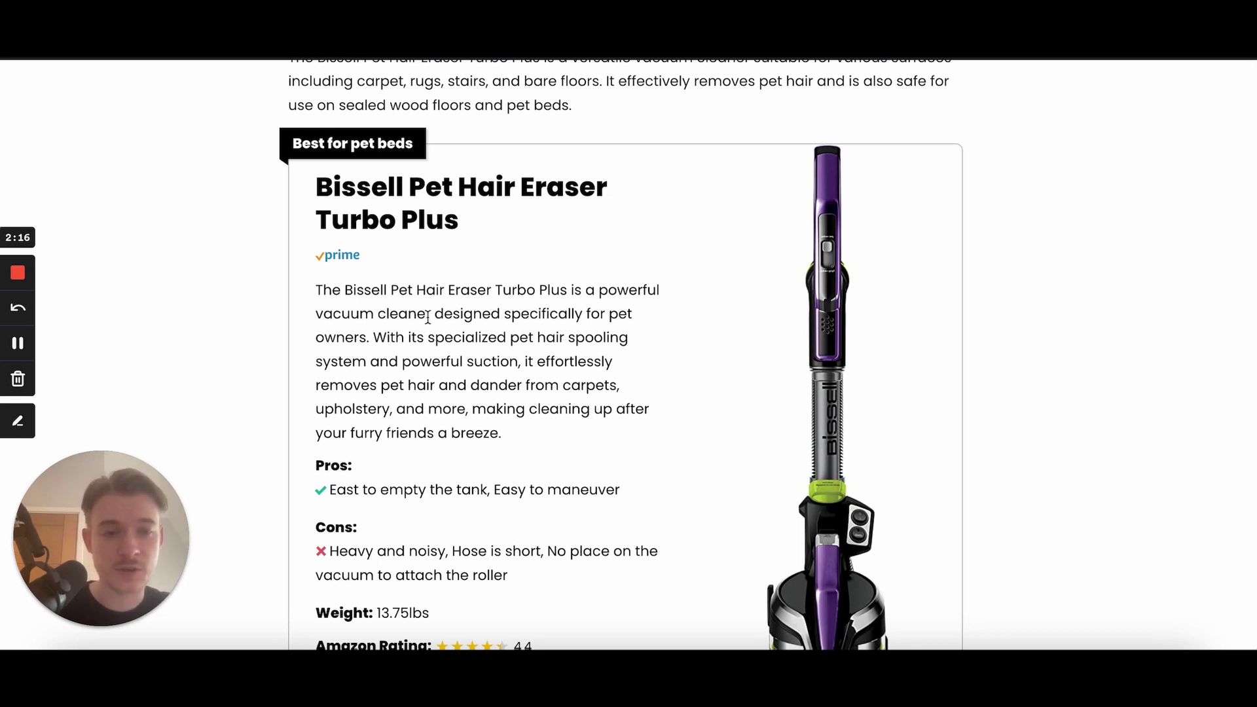
pyautogui.scroll(-2, 428, 317)
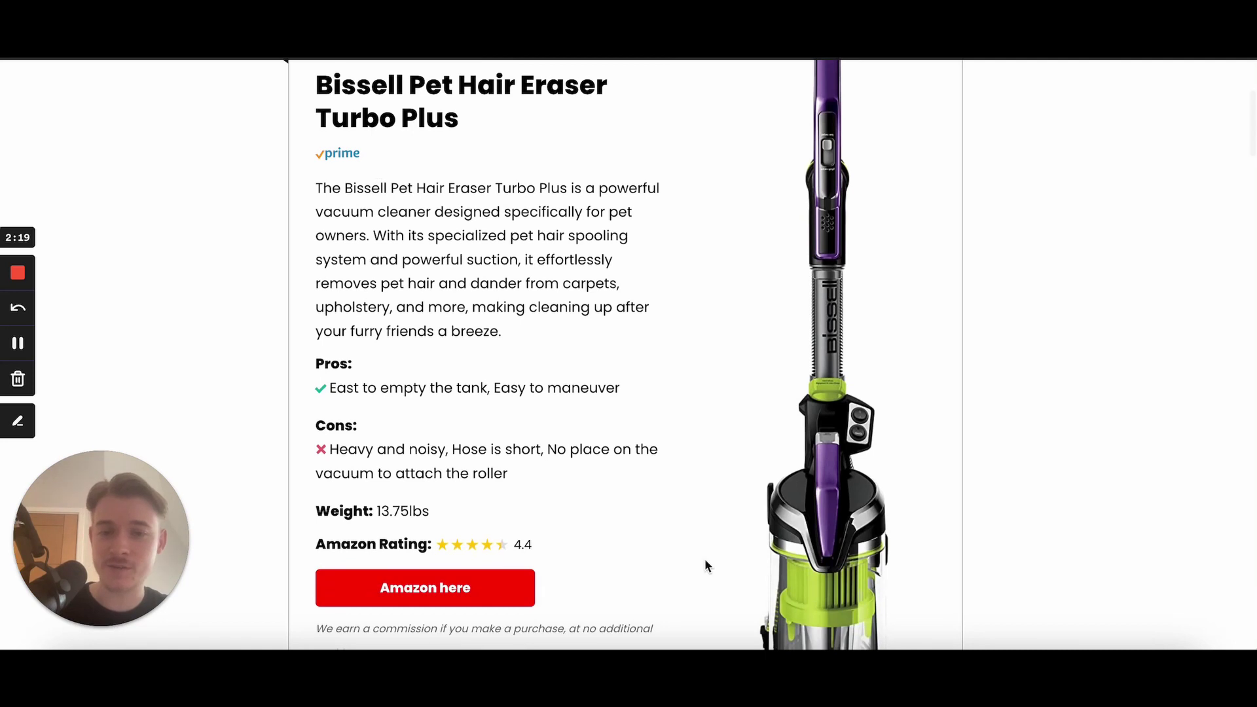
pyautogui.scroll(-2, 899, 524)
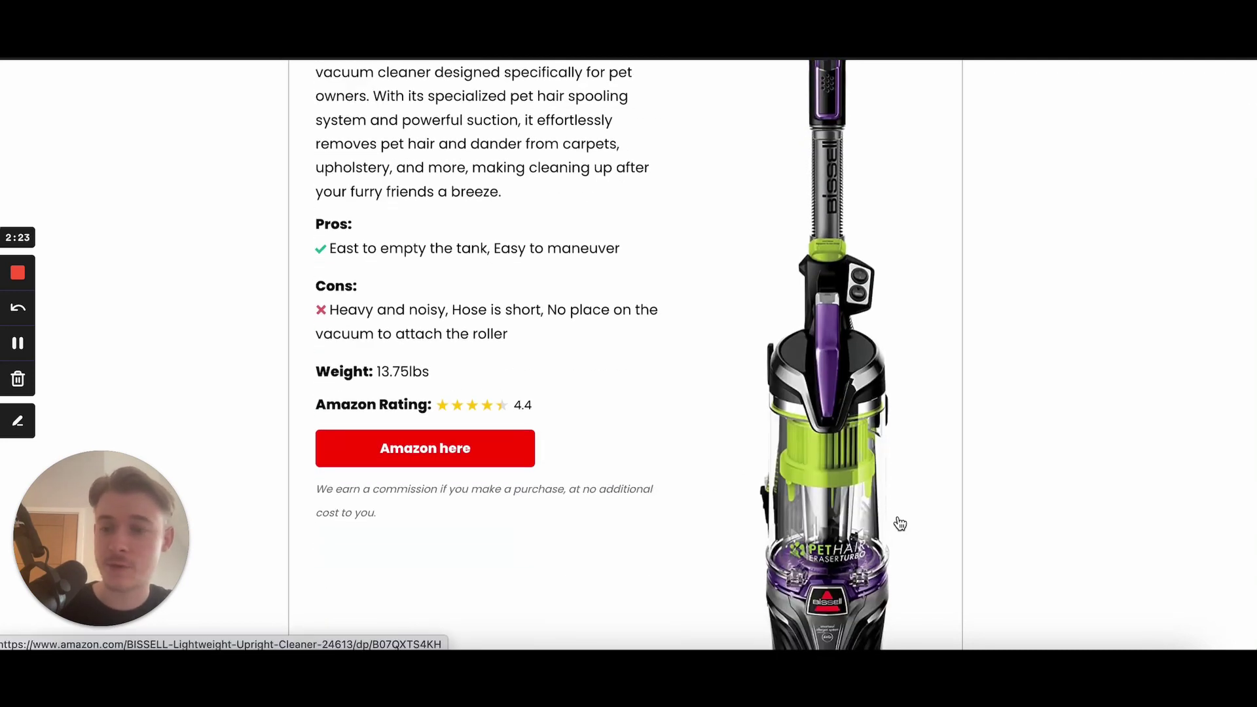
pyautogui.scroll(7, 753, 311)
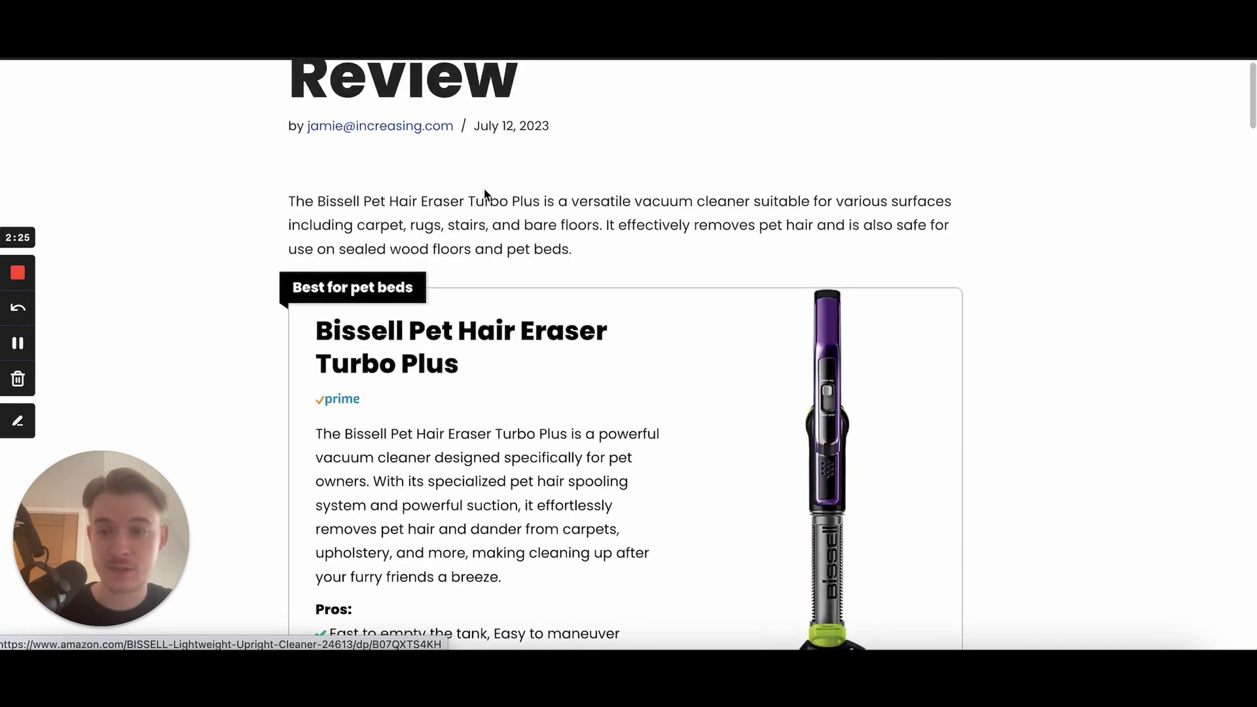
pyautogui.scroll(-2, 413, 342)
pyautogui.scroll(-1, 413, 345)
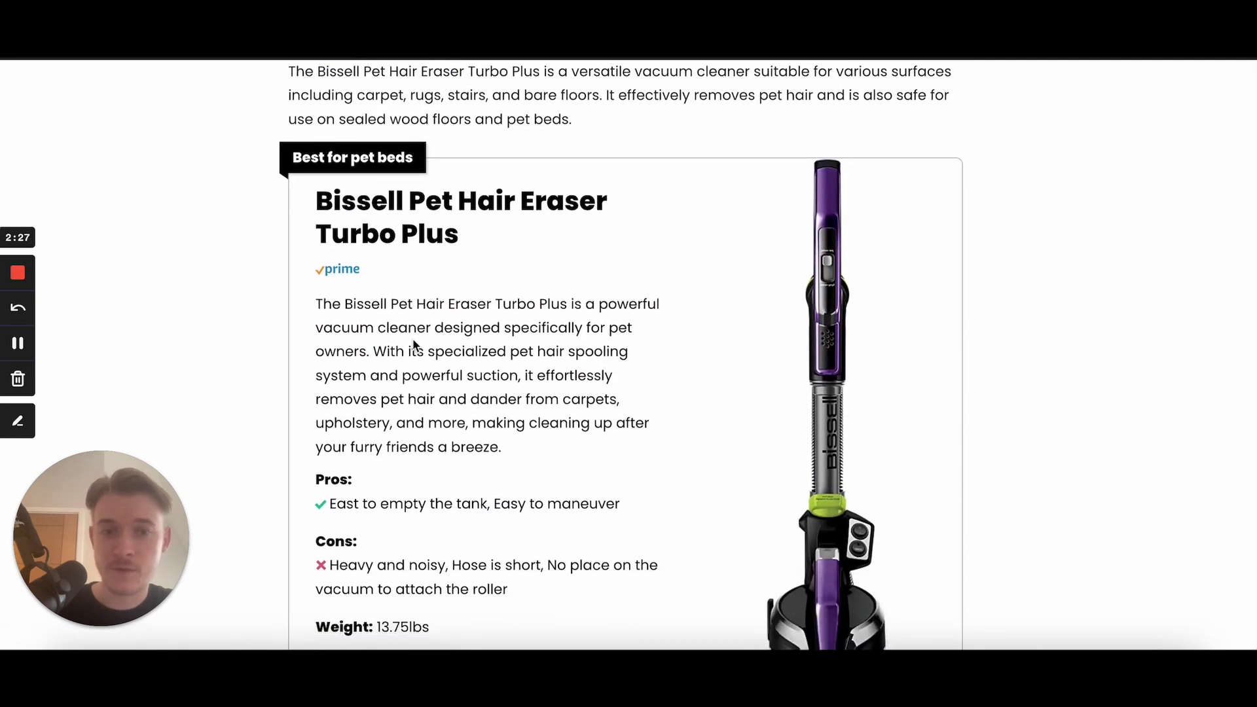